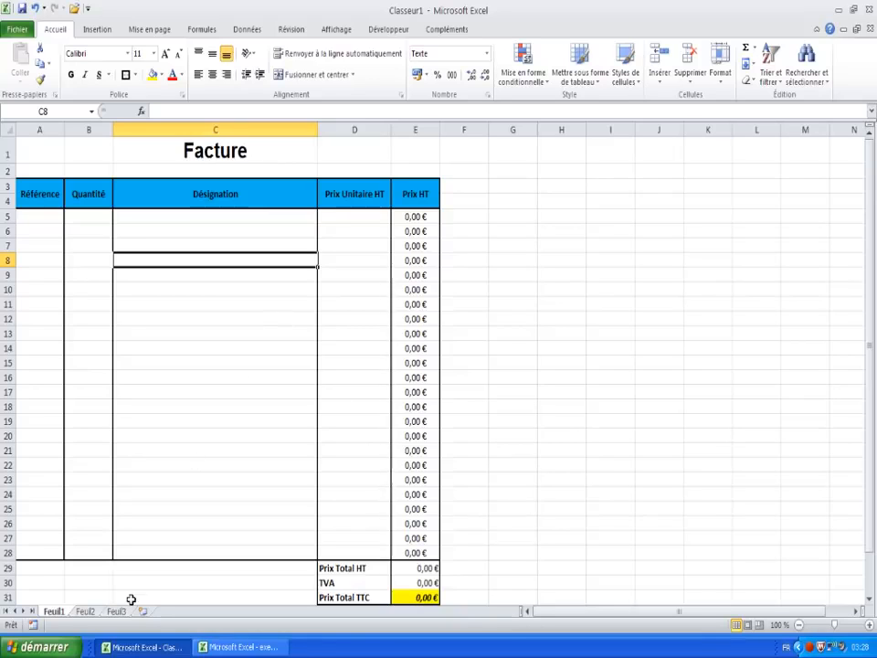
Switch to the exemple facture.xlsx workbook
click(270, 648)
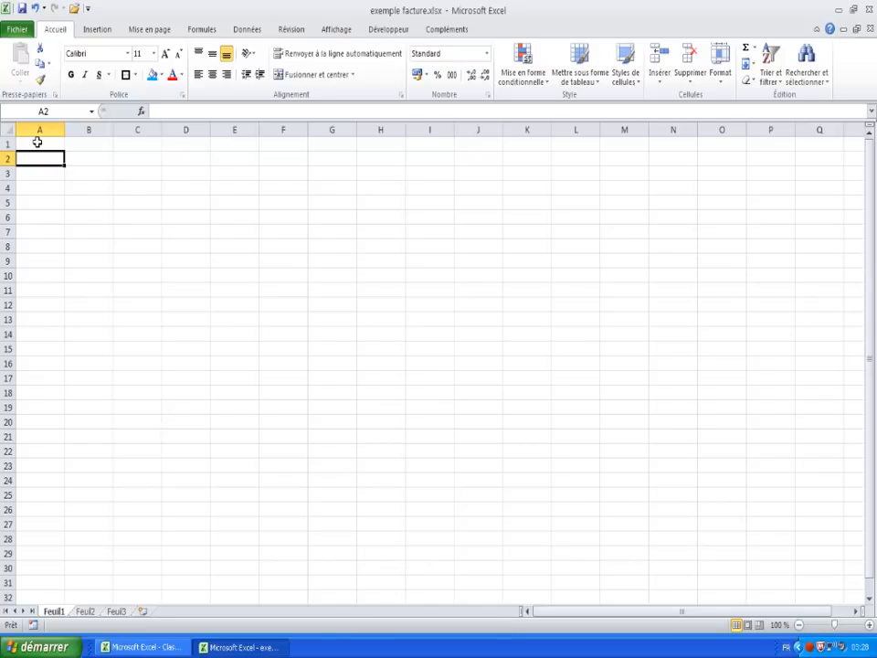
drag(38, 142, 814, 581)
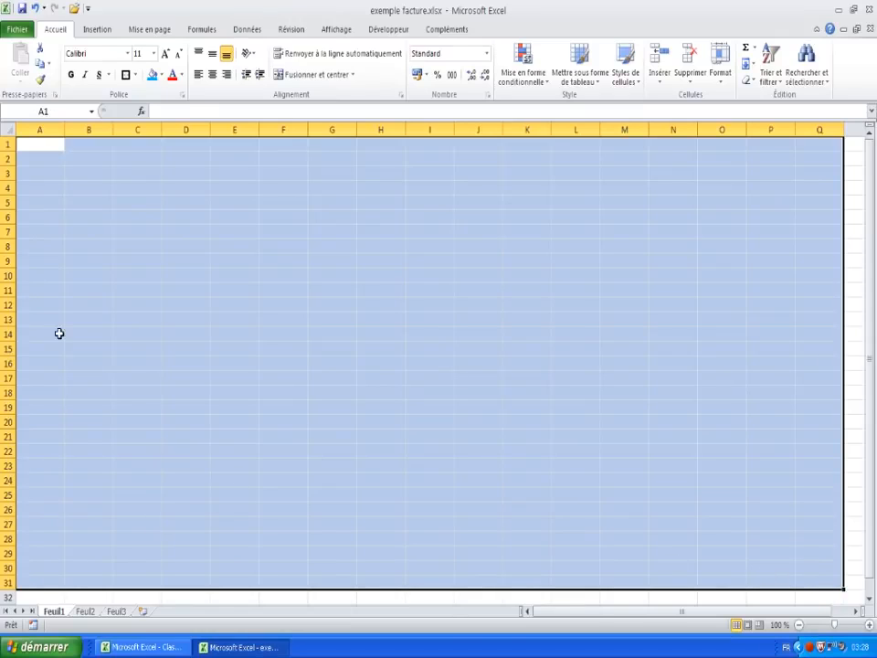
click(40, 129)
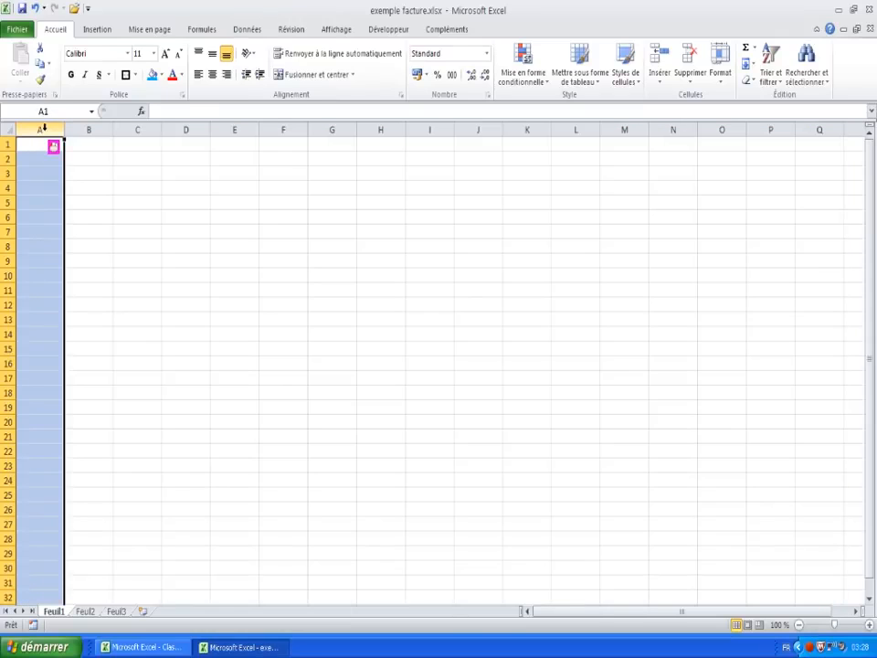
click(89, 129)
click(139, 128)
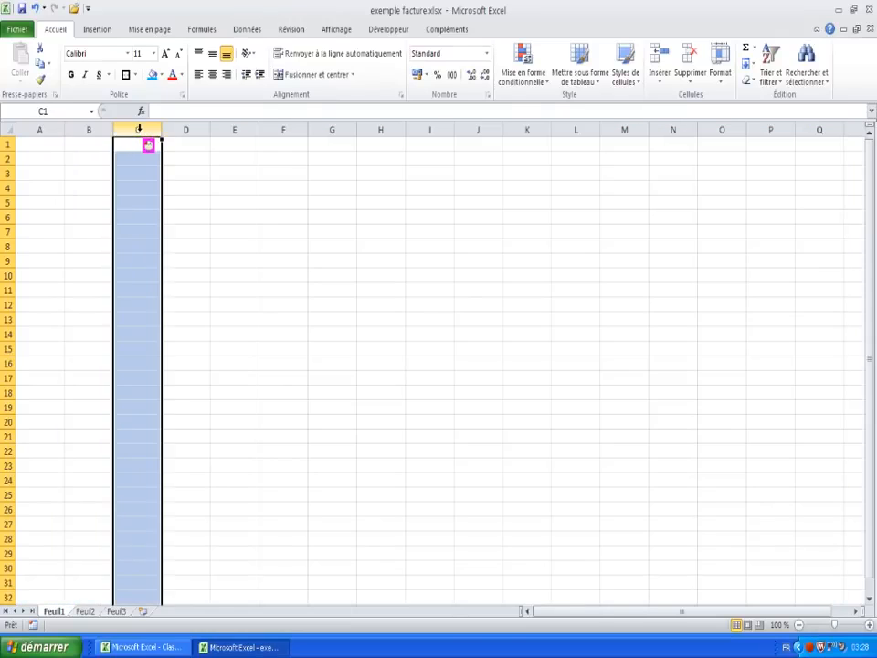
click(183, 128)
click(235, 129)
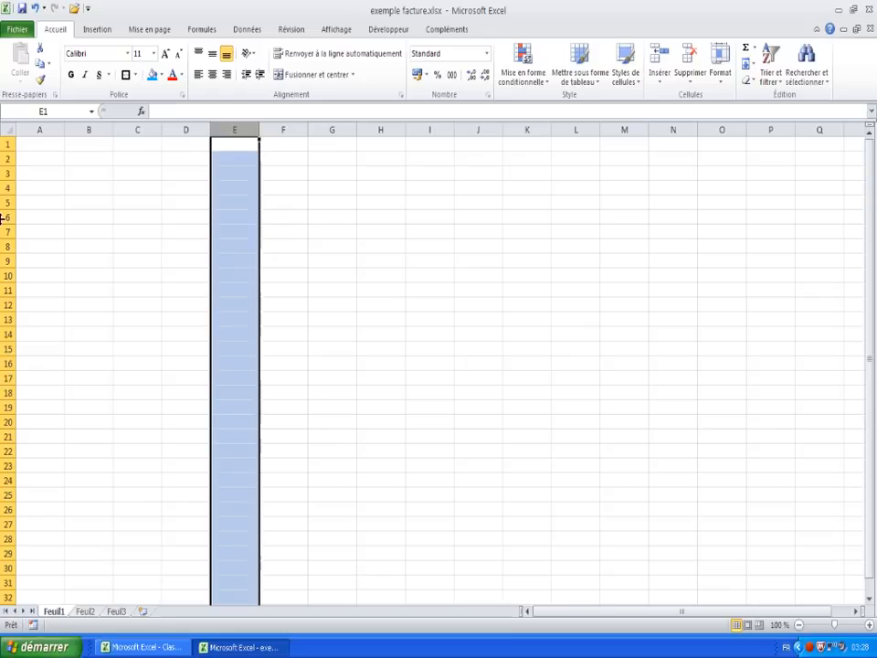
click(43, 158)
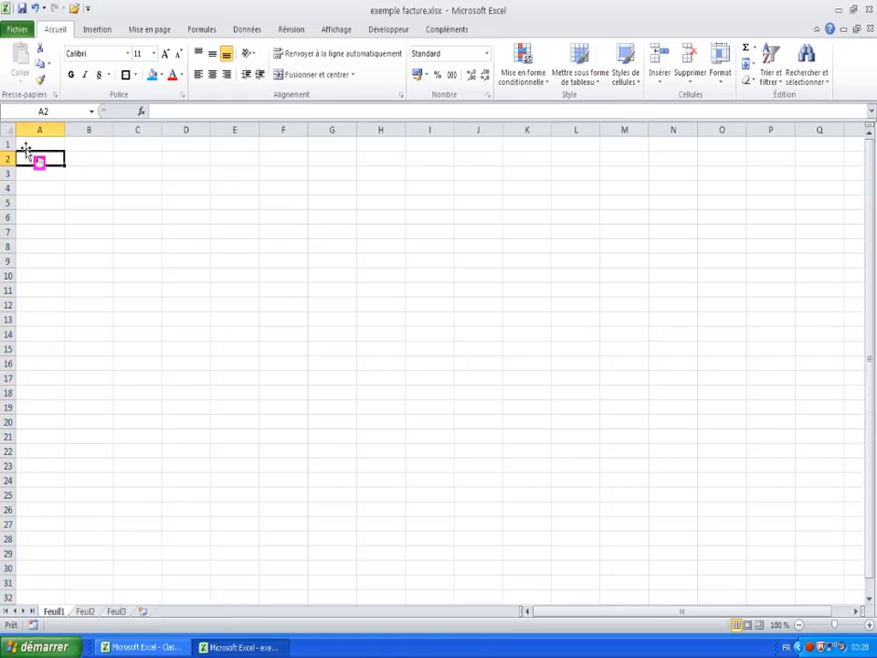
click(50, 436)
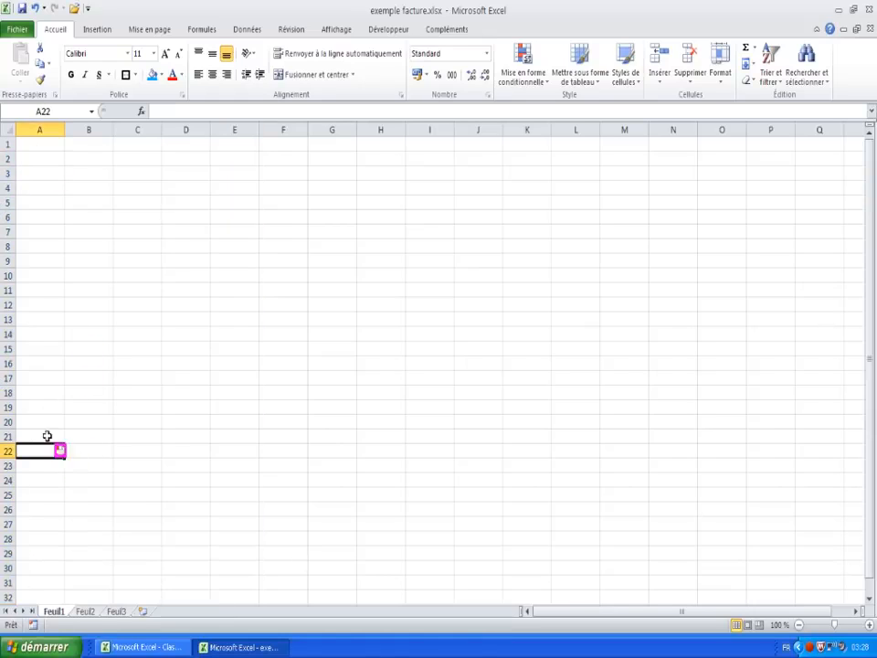
scroll(41, 401, down, 9)
scroll(36, 385, up, 9)
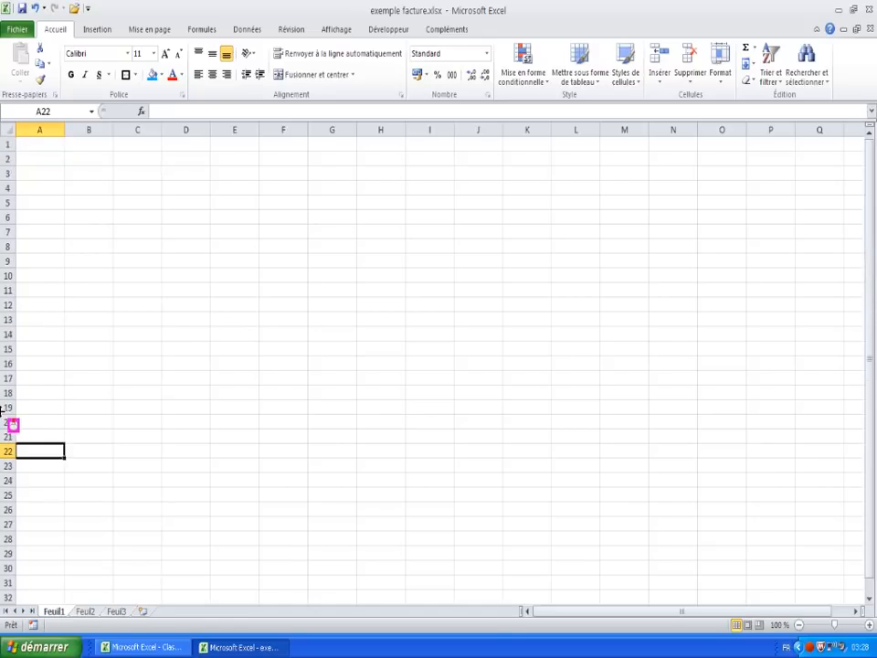
drag(59, 213, 63, 207)
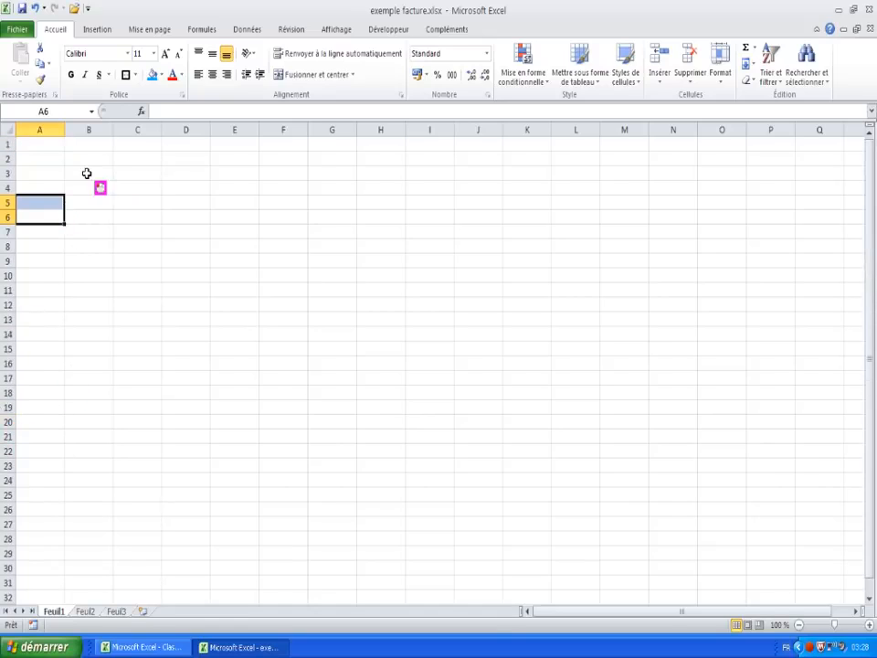
click(86, 174)
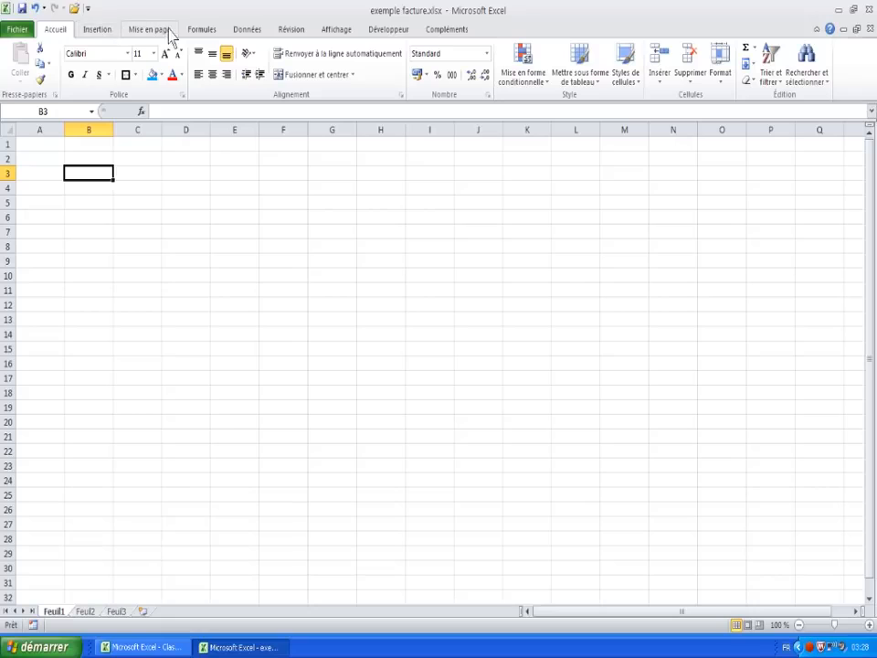
click(95, 37)
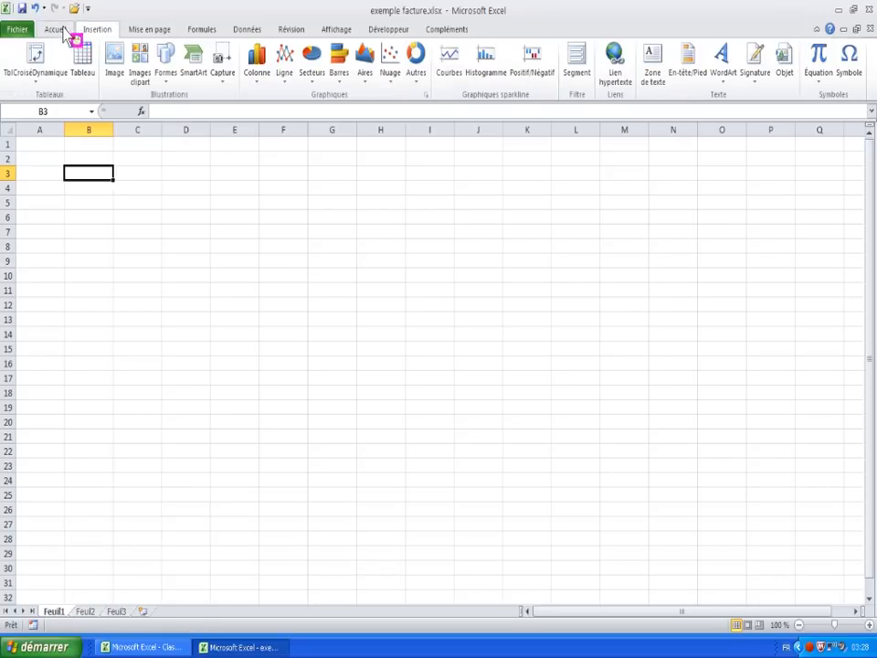
click(56, 31)
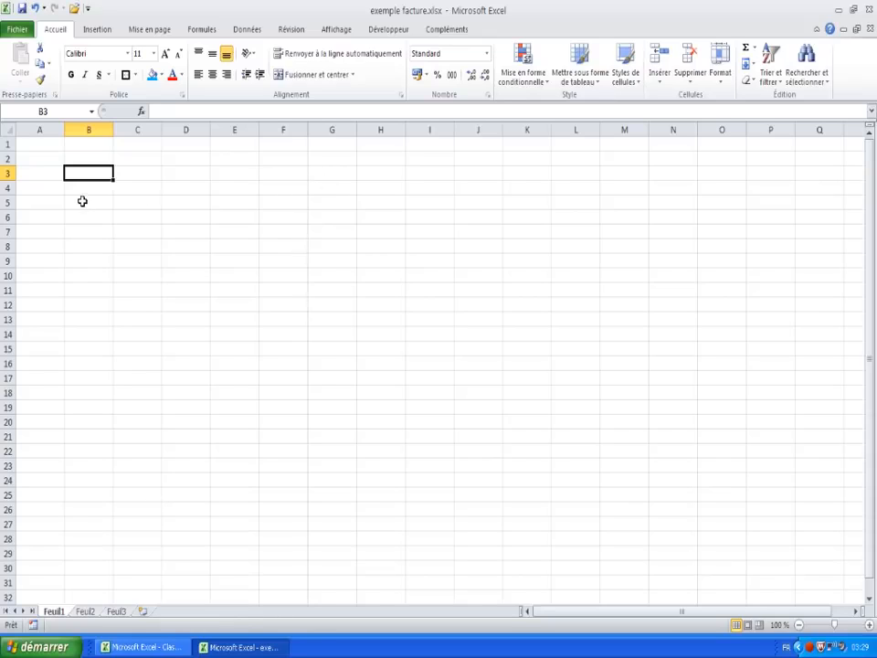
Enter the column headers Référence in A4, Quantité in B4 and Désignation in C4
click(53, 189)
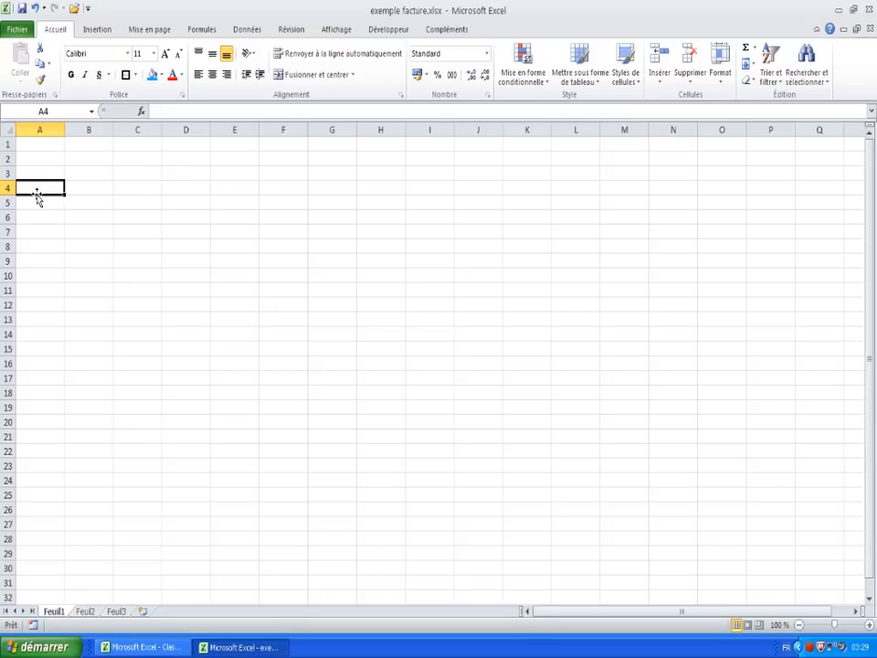
click(41, 185)
text(Référence)
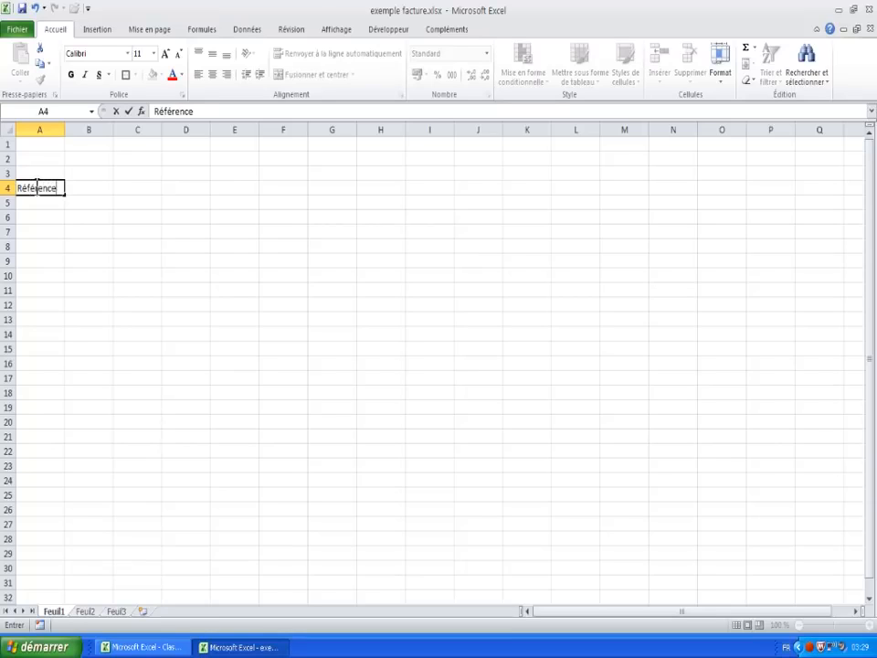
key(Return)
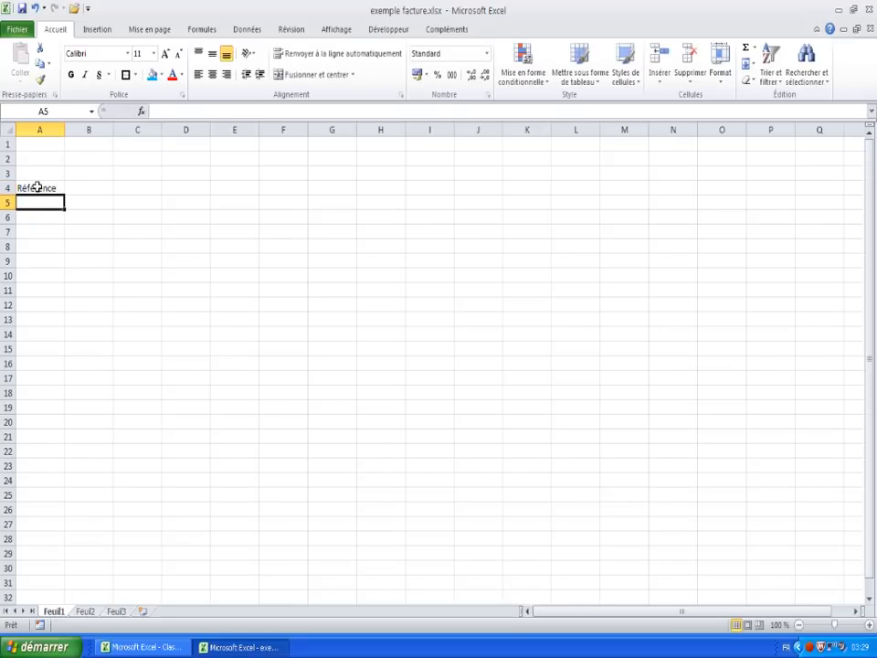
click(89, 188)
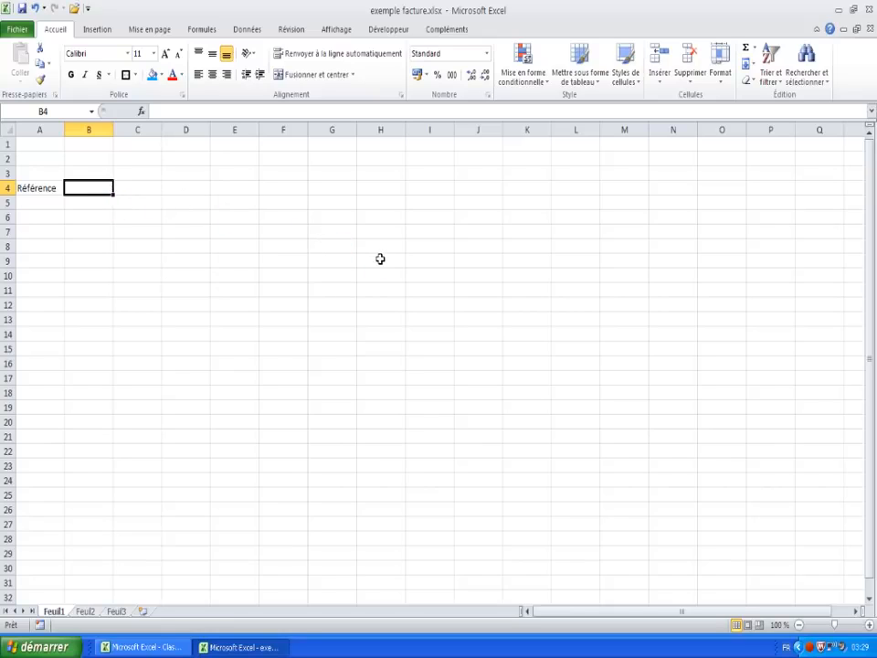
text(Quantité)
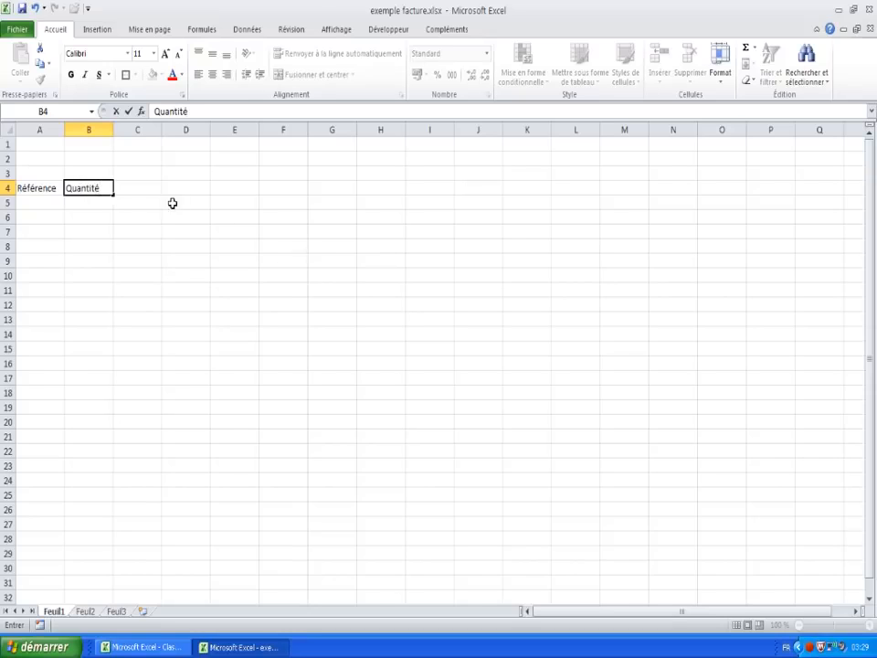
click(133, 188)
text(Dé)
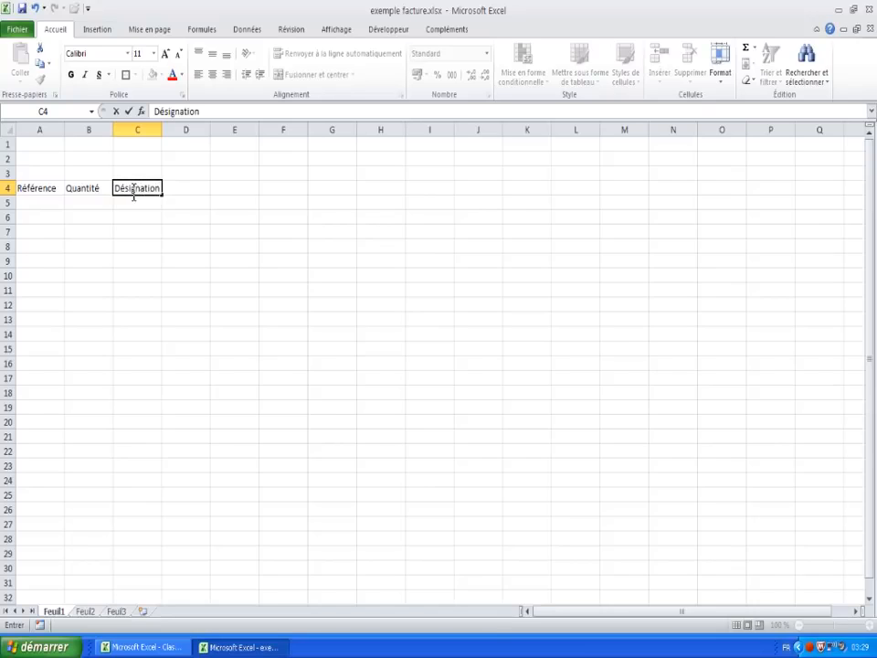
text(signation)
Enter the price column headers Prix Unitaire HT in D4 and Prix HT in E4
click(191, 190)
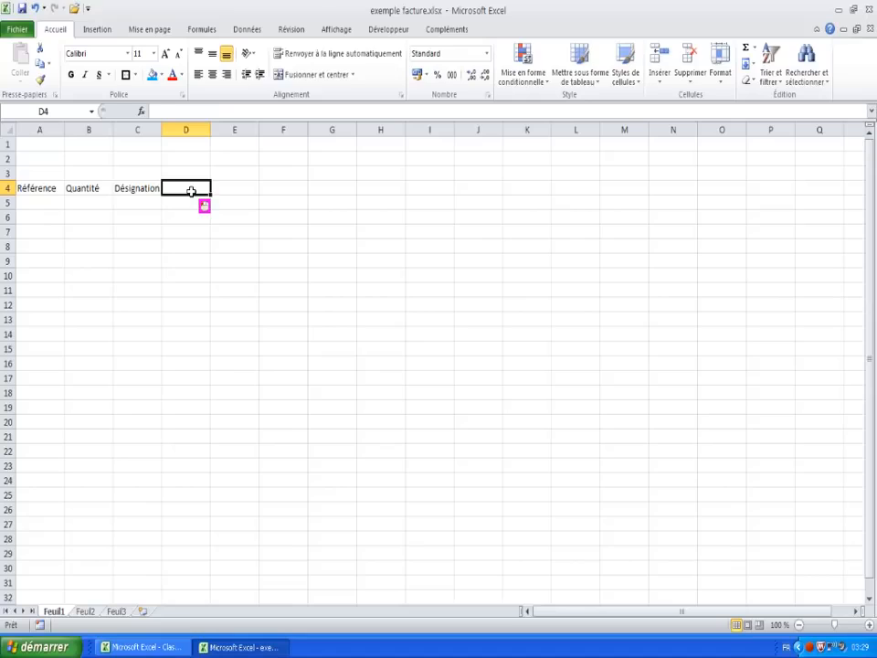
text(Prix Unitaire HT)
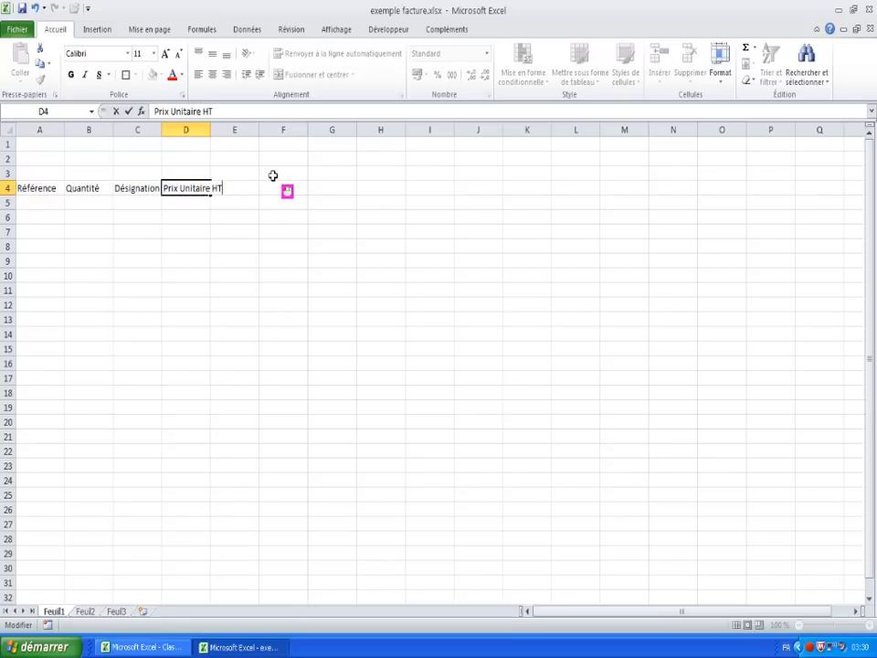
click(248, 187)
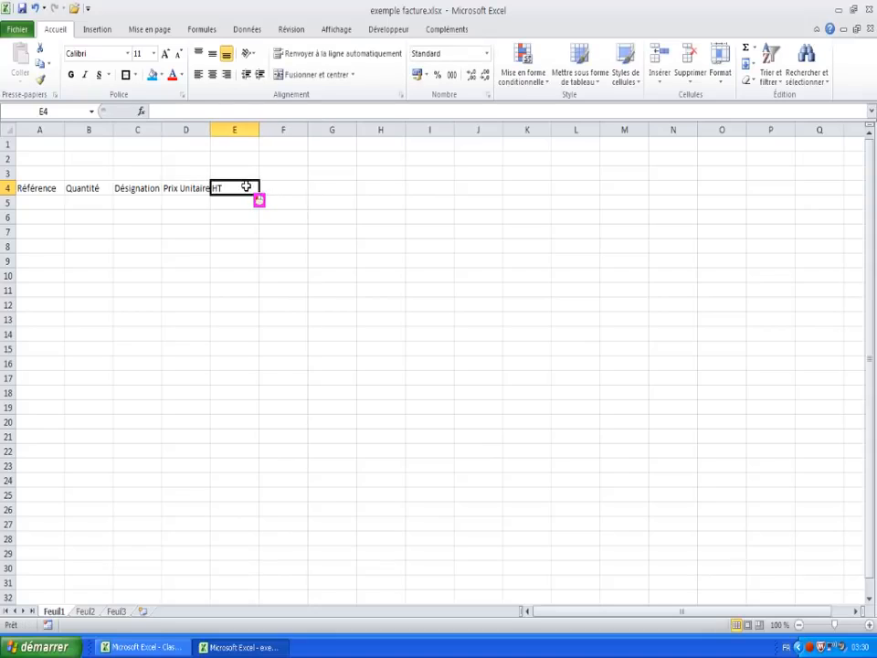
text(Prix)
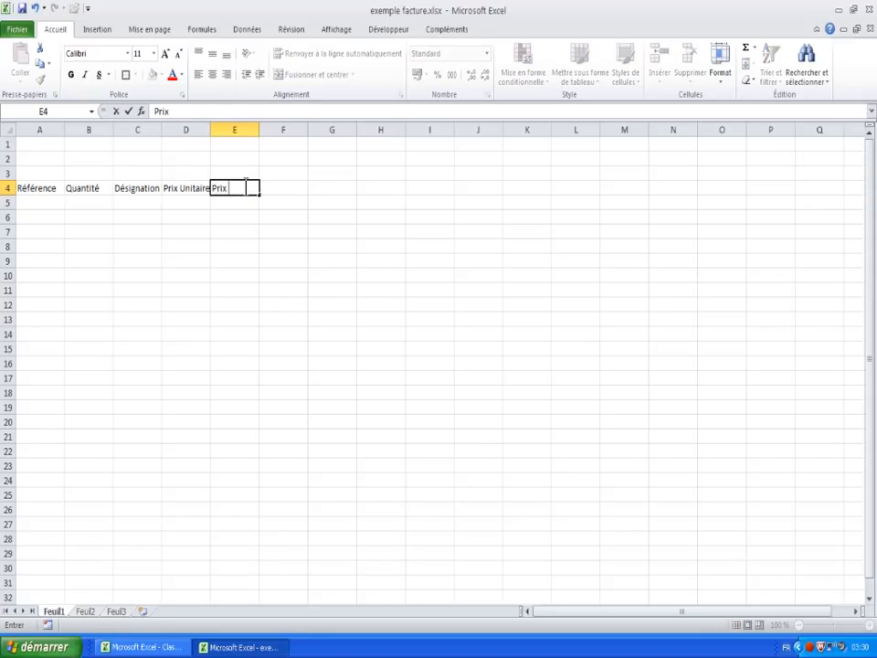
text( HT)
click(282, 200)
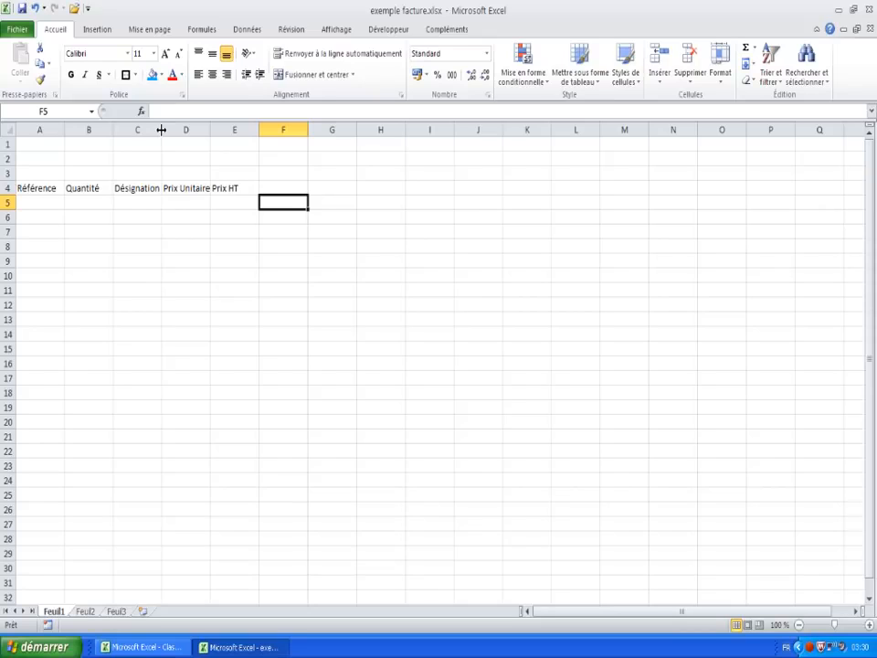
Widen column C for long descriptions and give columns D and E one equal width that fits the Prix Unitaire HT header
drag(161, 130, 287, 137)
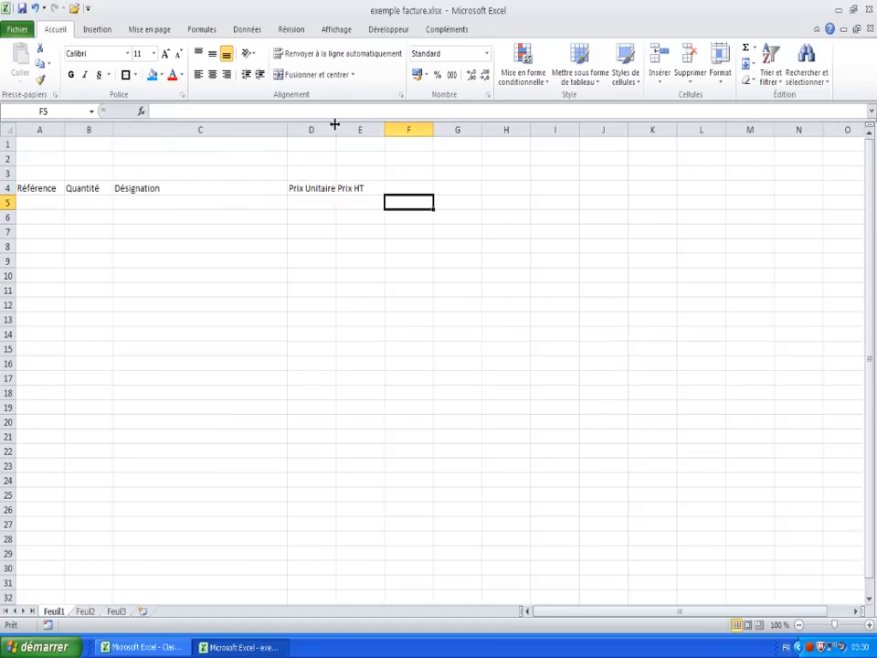
drag(334, 124, 363, 129)
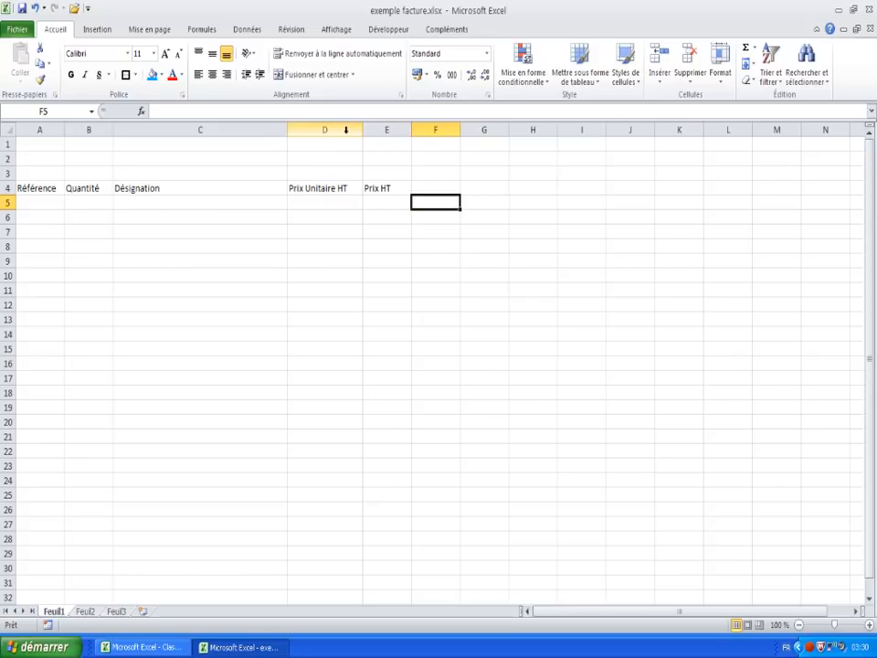
mouse_move(346, 129)
mouse_down()
mouse_move(372, 132)
mouse_move(358, 134)
mouse_up()
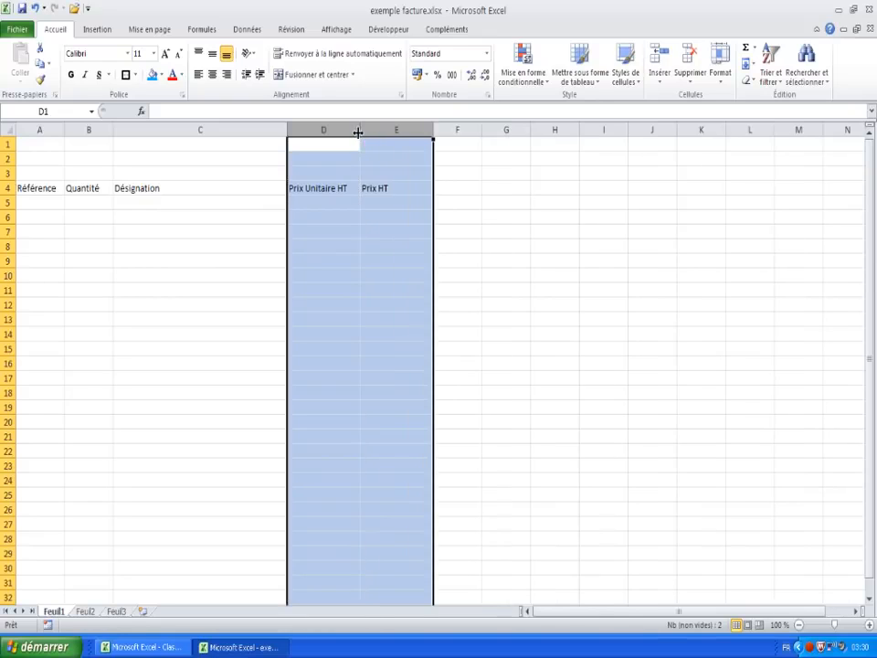
click(382, 190)
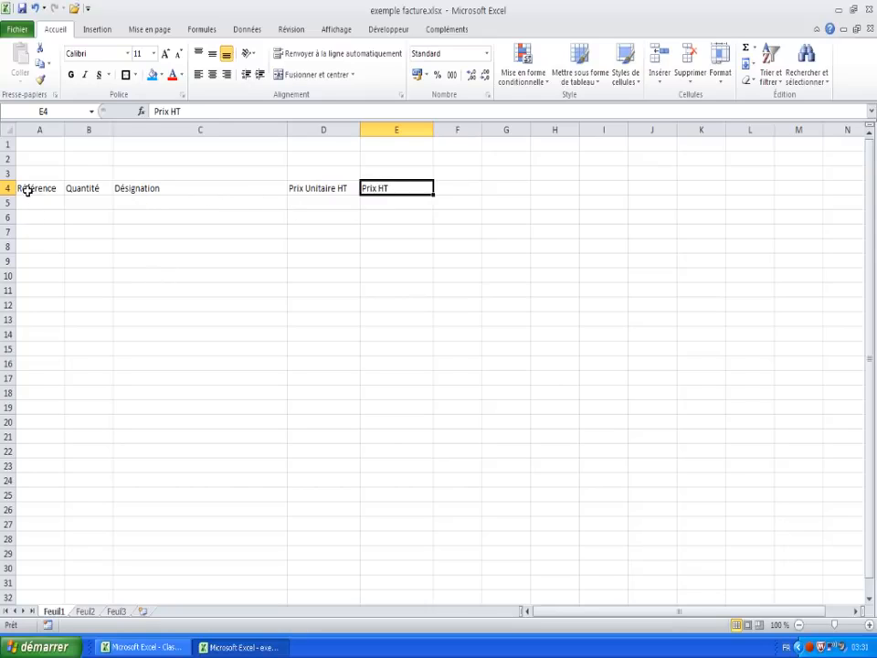
Center the header texts in A4:E4 horizontally and make them bold
drag(36, 189, 371, 191)
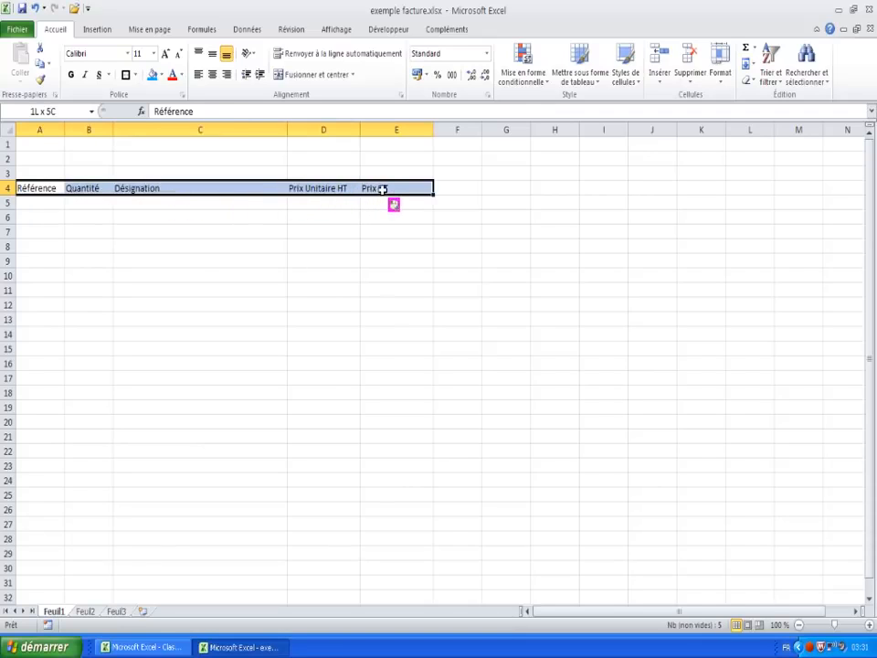
drag(393, 188, 393, 188)
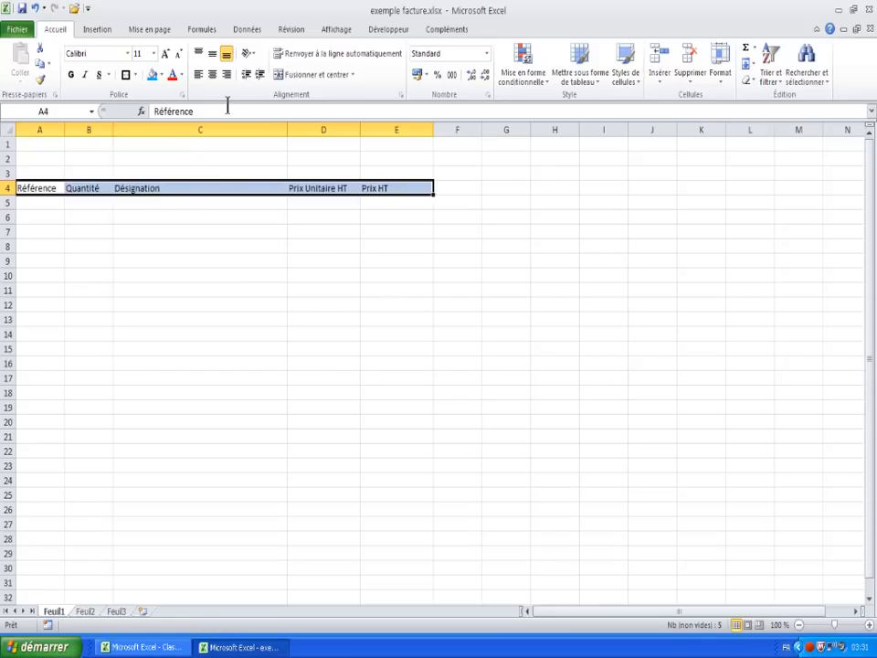
click(53, 31)
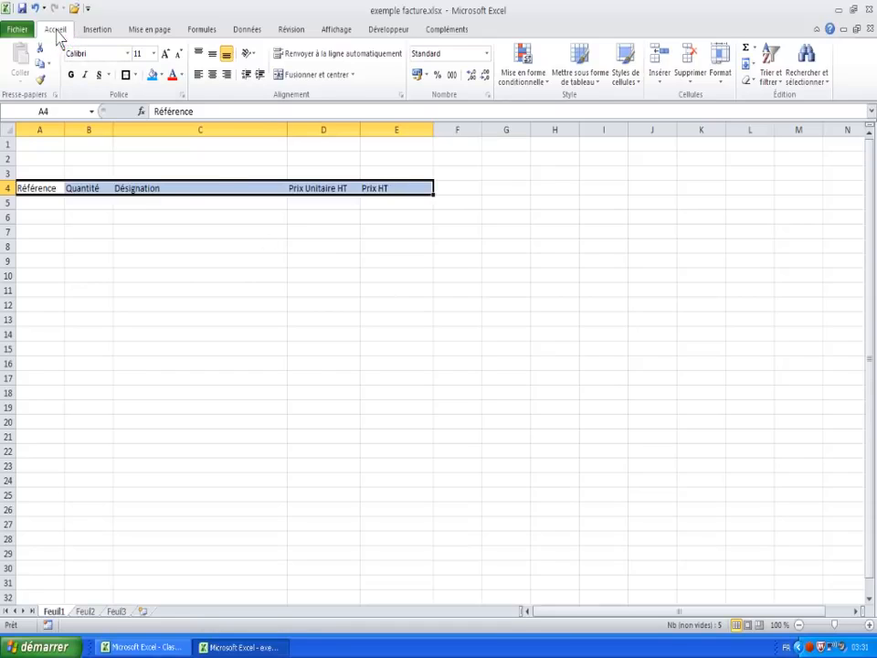
click(213, 77)
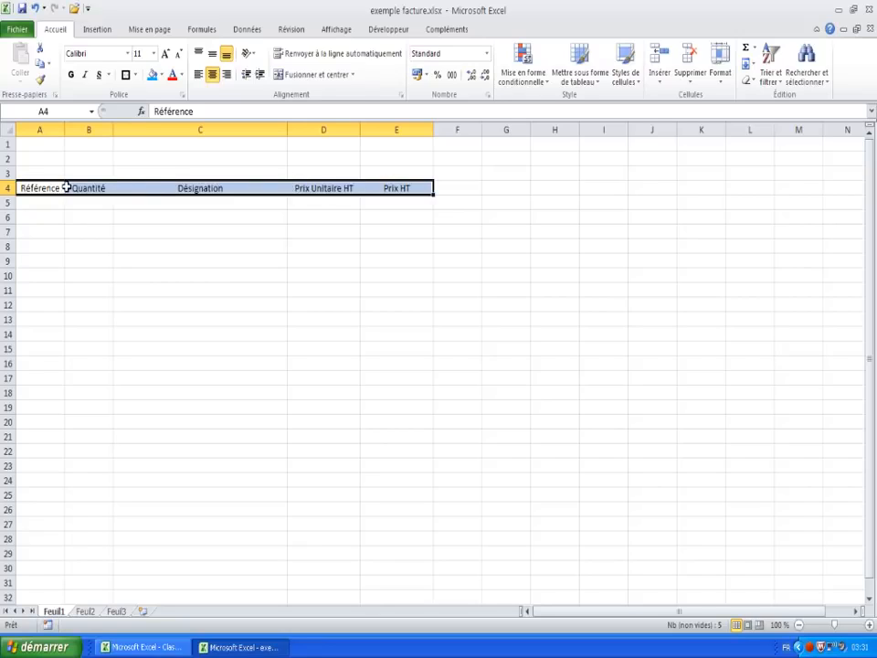
click(72, 76)
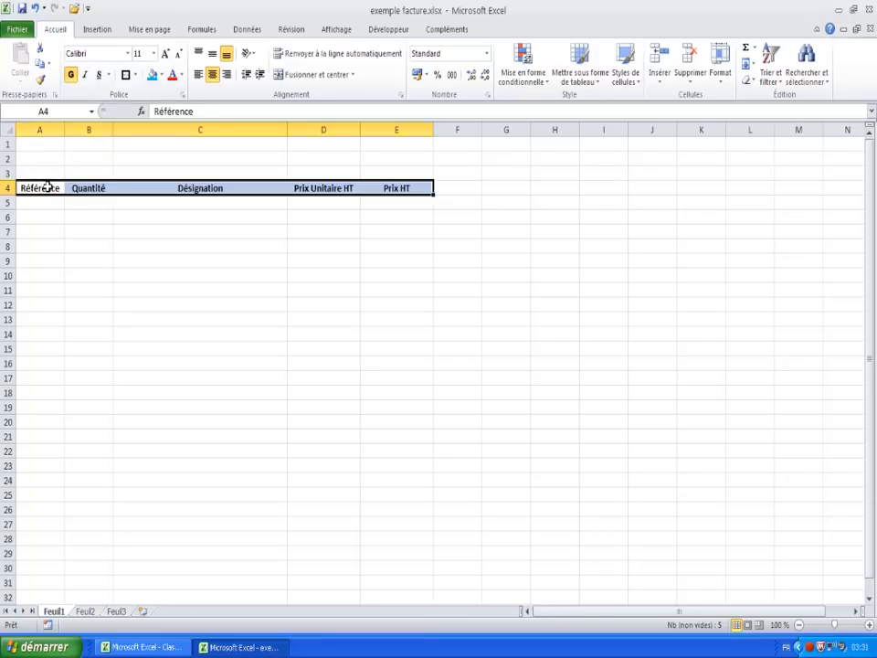
Try italic and underline on the headers in A4:E4 and remove both formats again
click(85, 77)
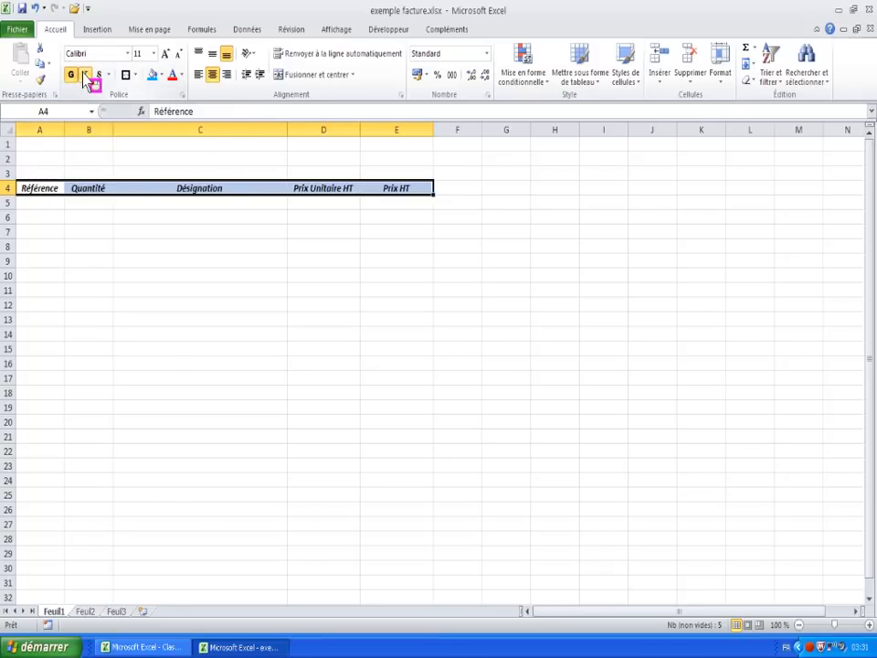
click(99, 77)
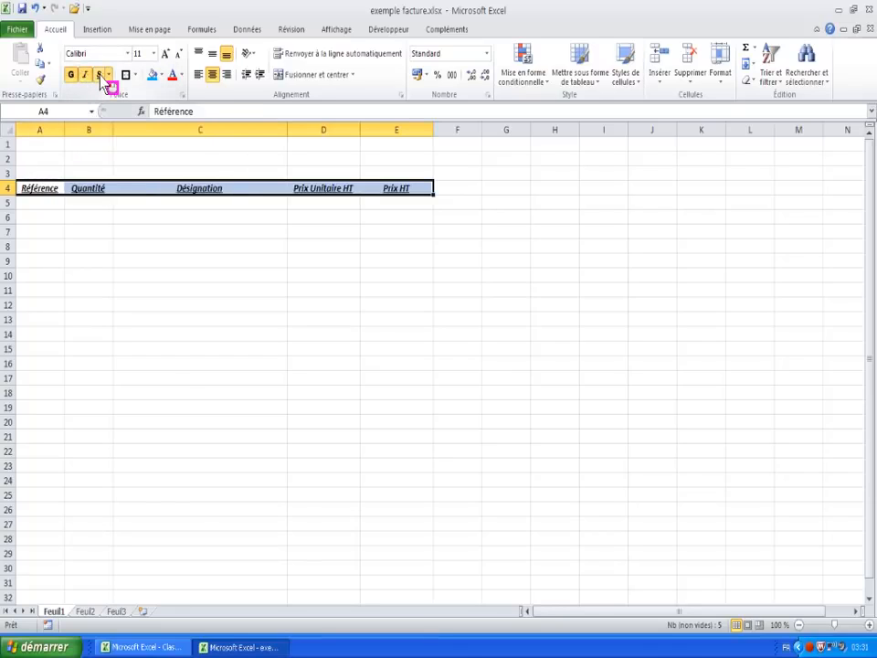
click(100, 76)
click(86, 76)
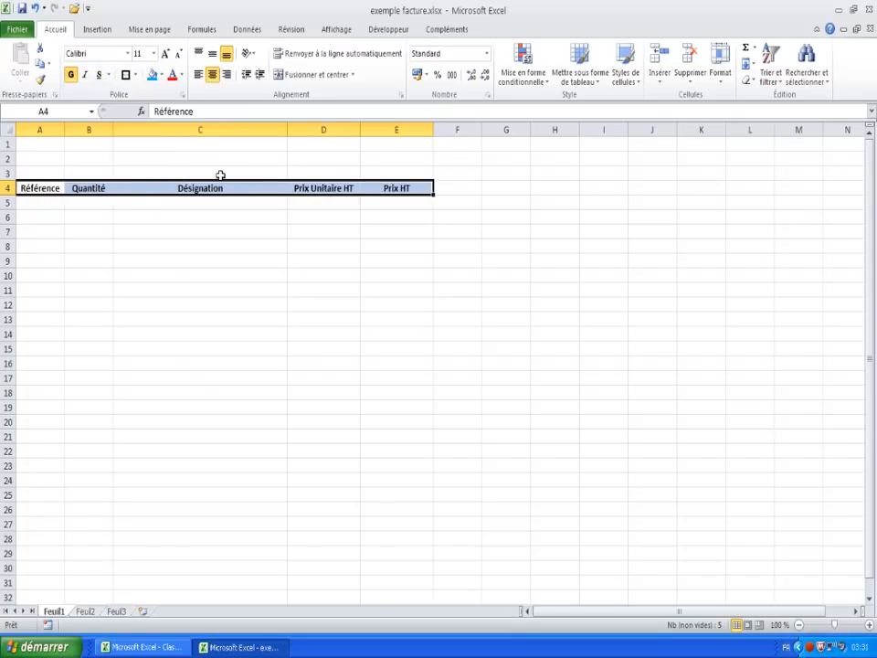
Enter the total row labels Prix total HT in D29, TVA in D30 and Prix total TTC in D31
click(395, 201)
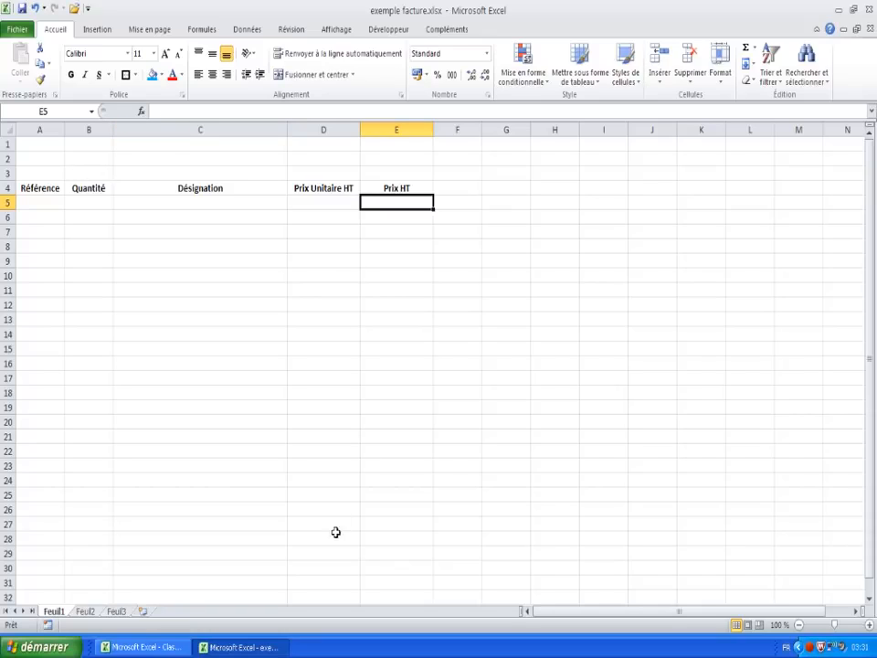
click(307, 550)
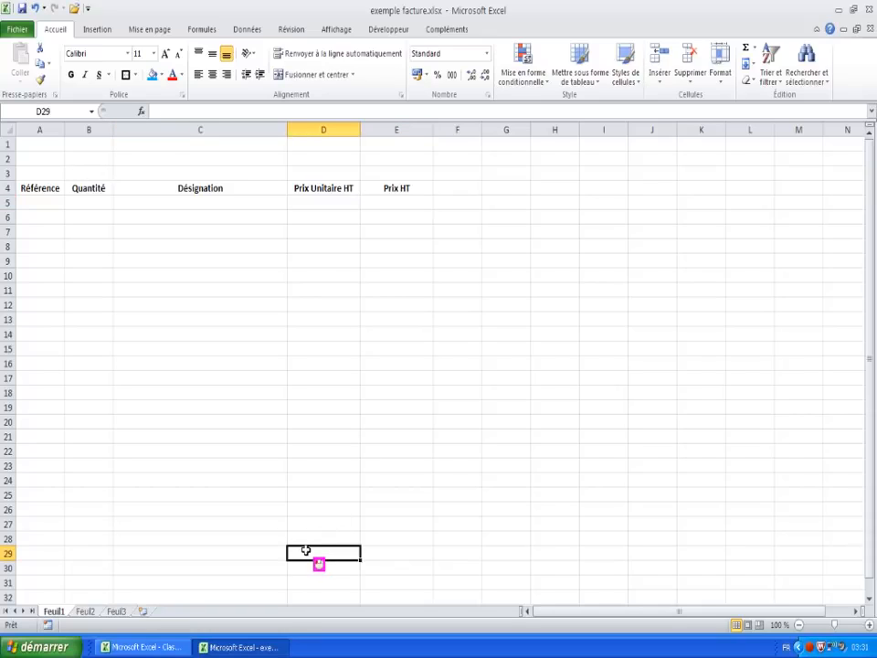
text(Prix total HT)
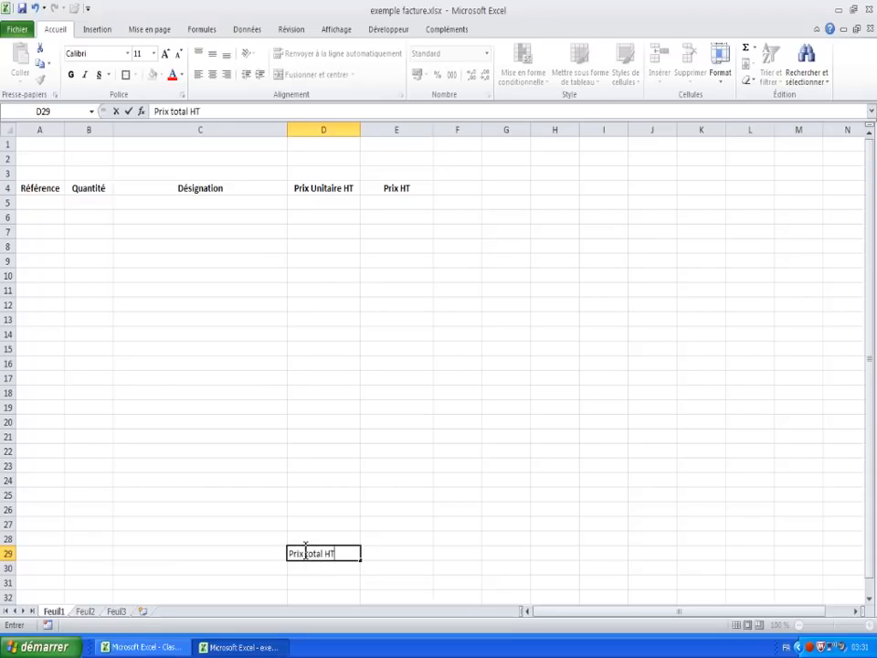
key(Return)
text(TVA)
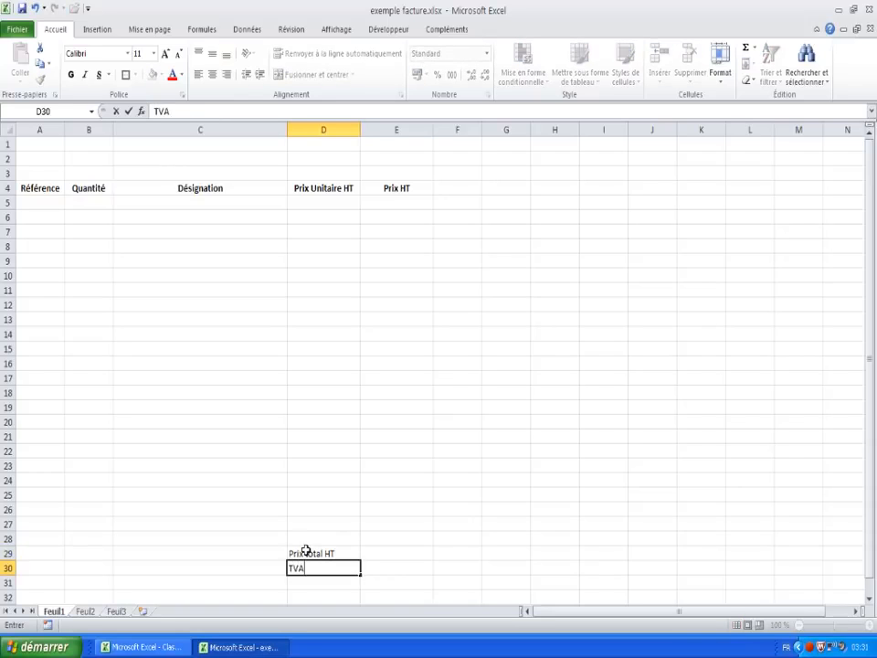
key(Return)
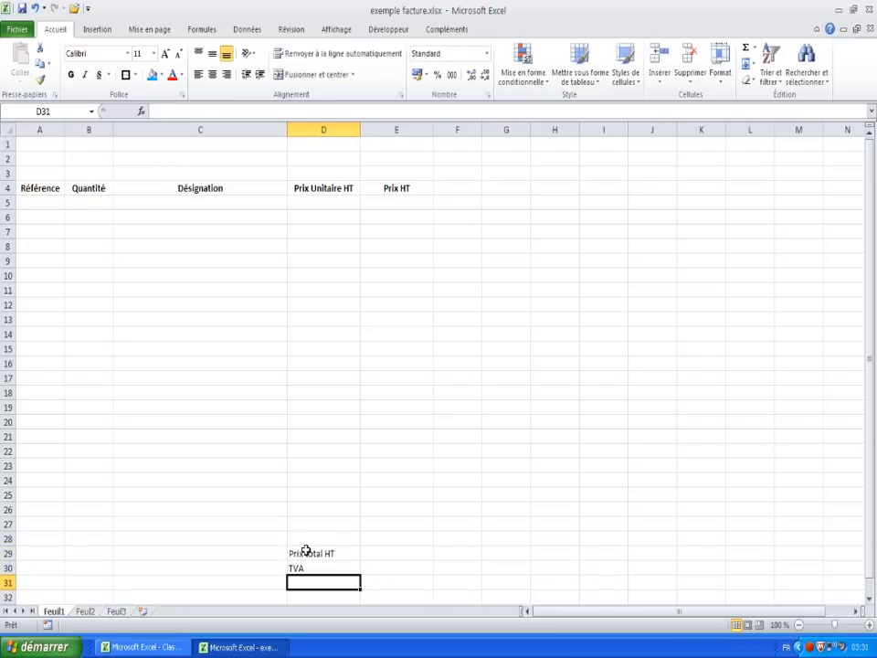
text(Prix t)
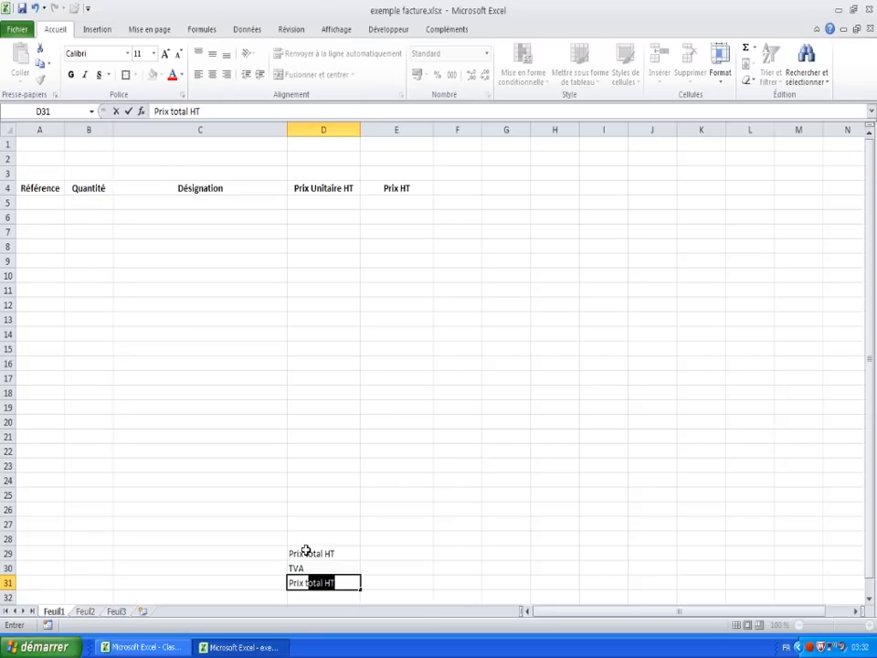
text(otal TT)
key(Return)
key(Up)
key(Up)
key(Up)
key(Up)
key(Up)
key(Up)
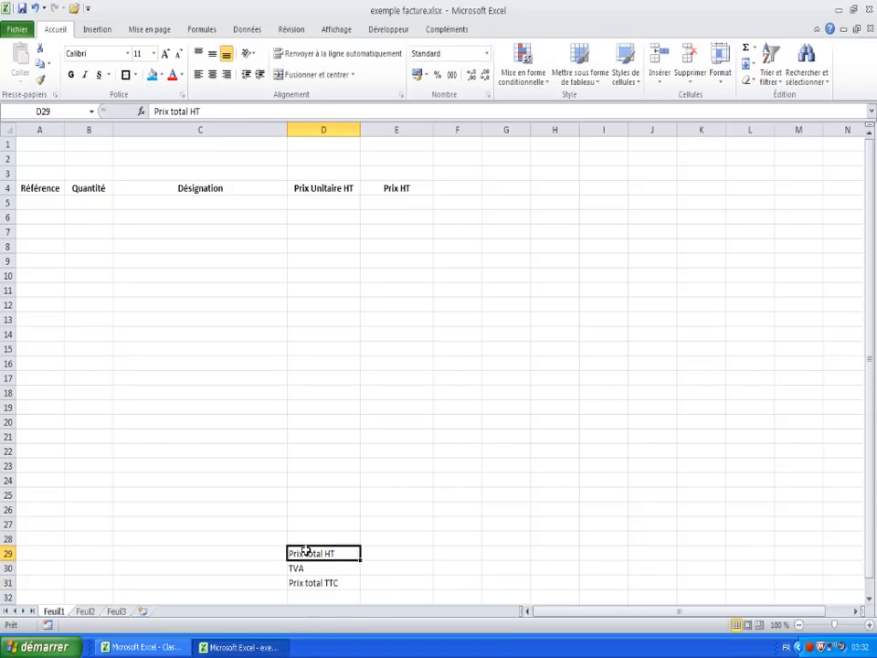
key(Down)
key(Down)
key(Down)
key(Down)
key(Down)
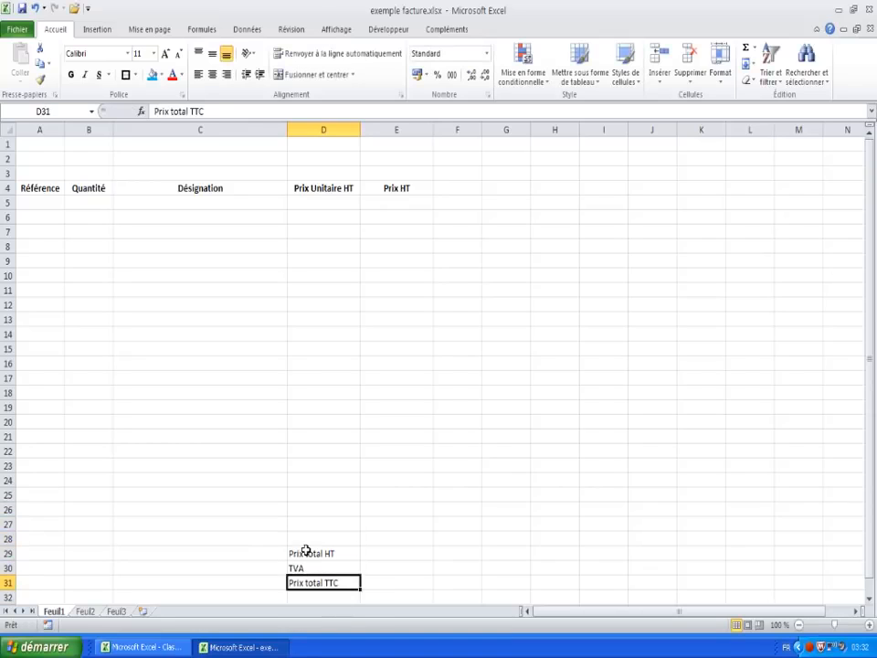
key(Right)
key(Up)
key(Up)
key(Up)
key(Down)
key(Down)
key(Down)
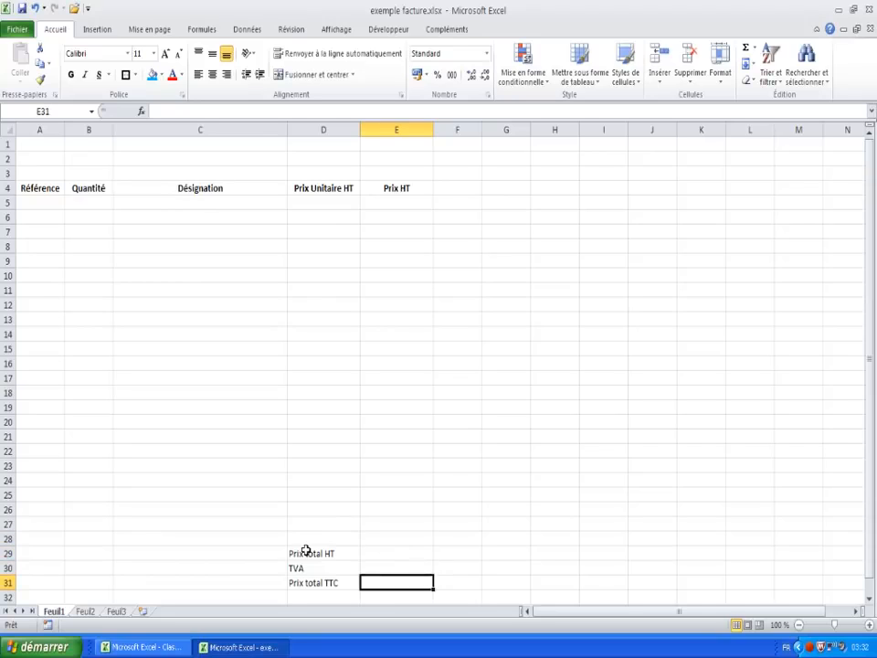
key(Up)
key(Up)
key(Up)
key(Left)
key(Left)
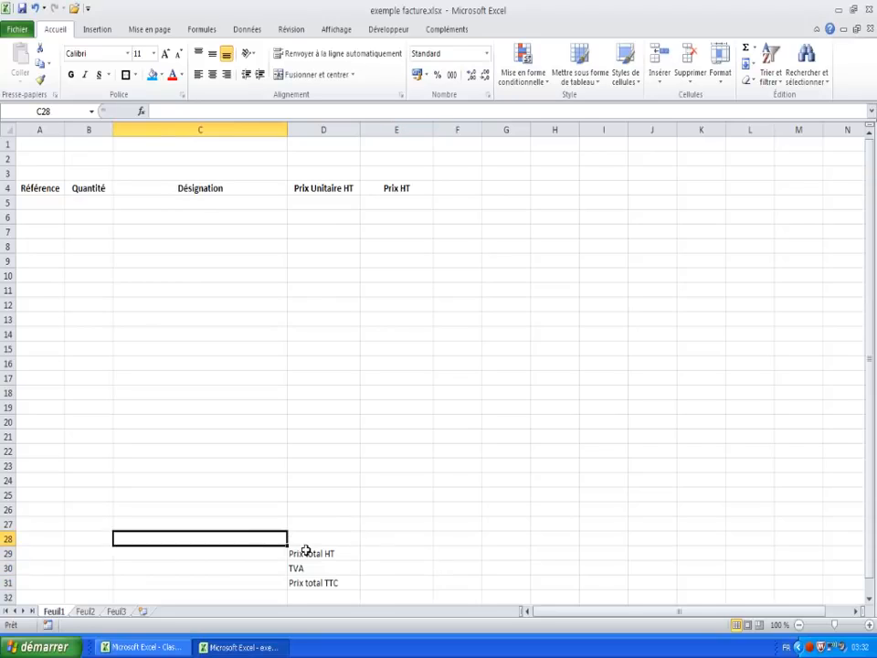
key(Down)
key(Down)
key(Right)
key(Right)
key(Down)
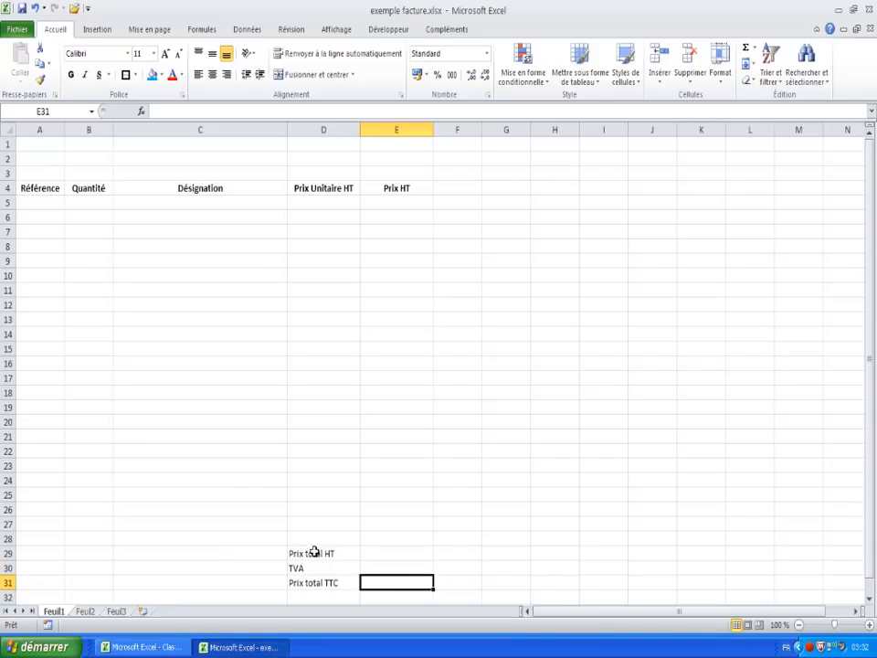
Make the three total labels in D29:D31 bold
drag(315, 551, 316, 579)
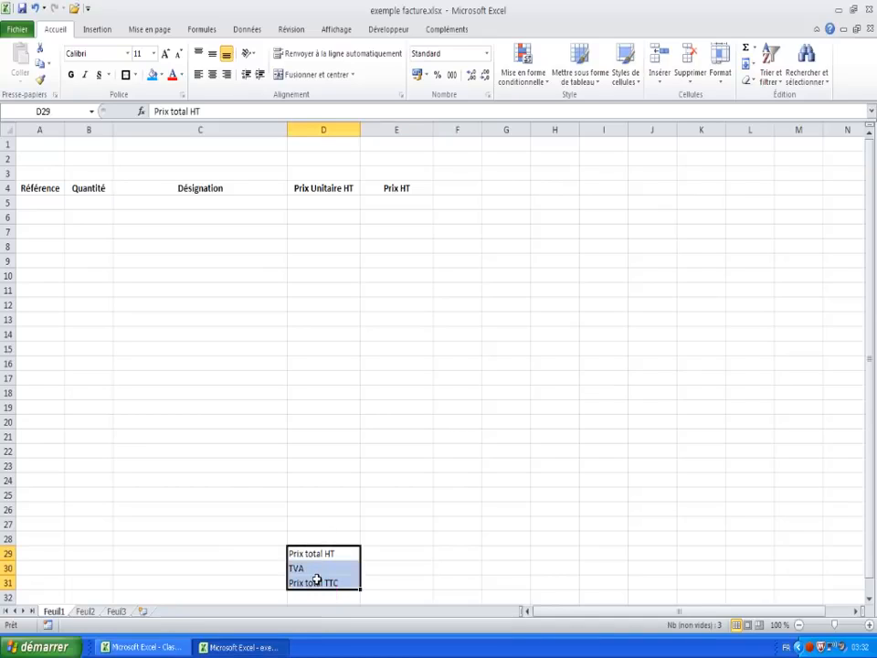
click(70, 74)
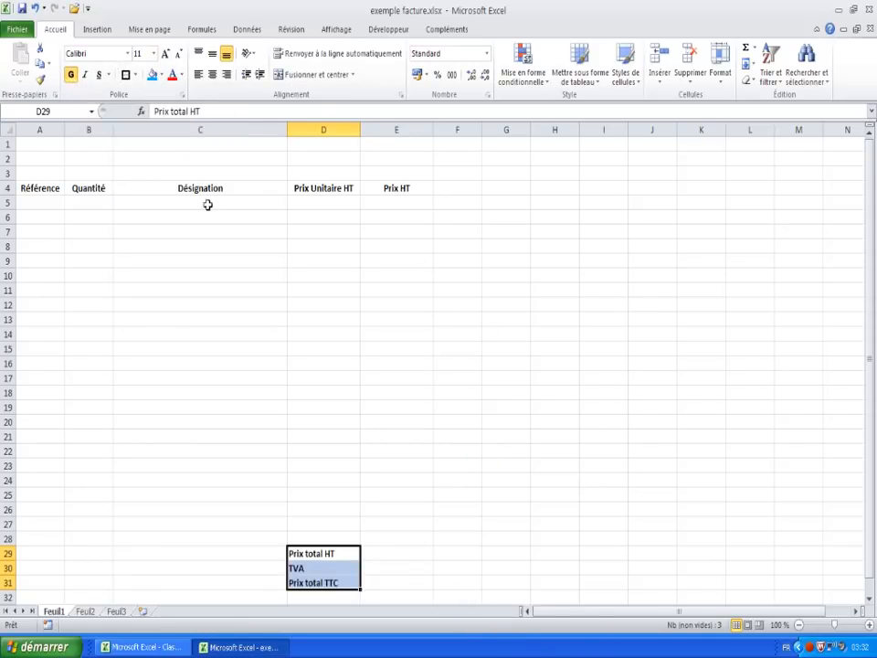
Apply a thick box border around the Référence header and the cell below it, A4:A5
click(50, 192)
drag(43, 190, 42, 201)
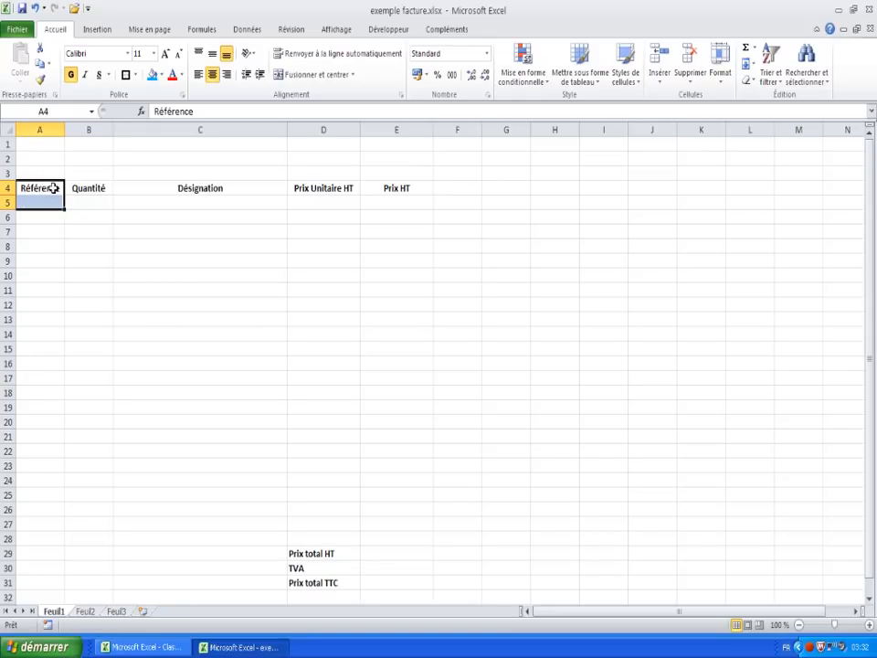
click(134, 75)
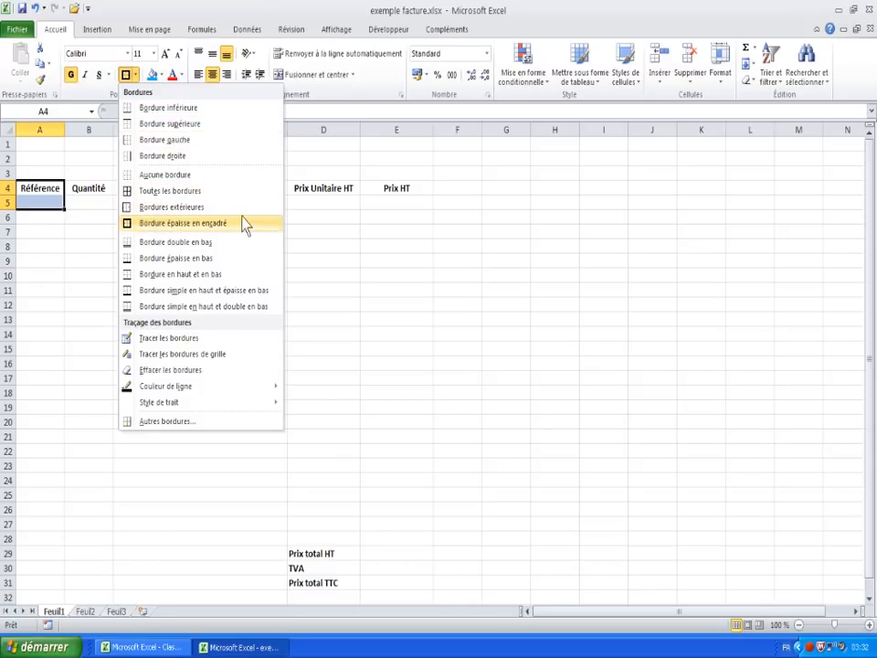
click(146, 224)
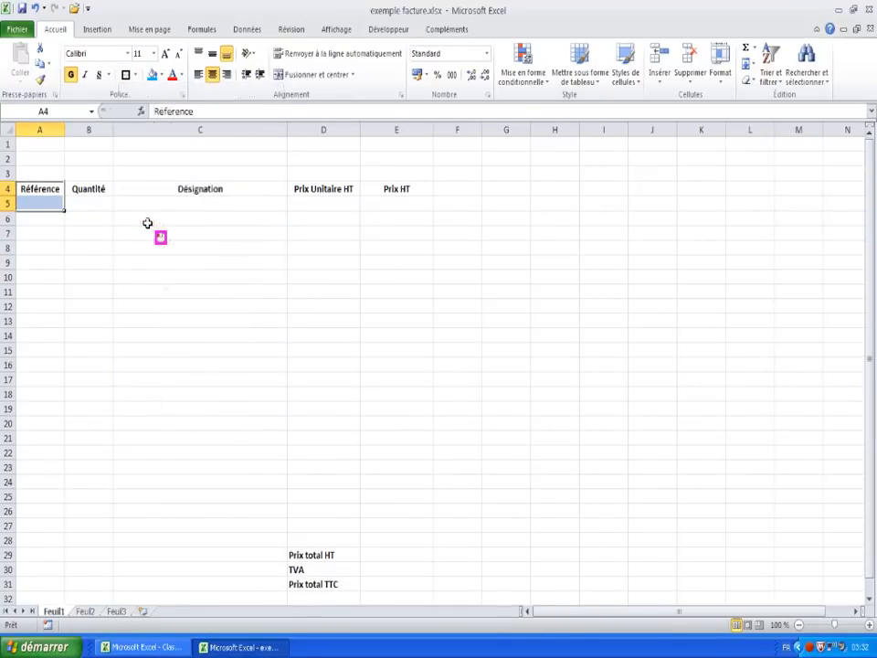
click(41, 262)
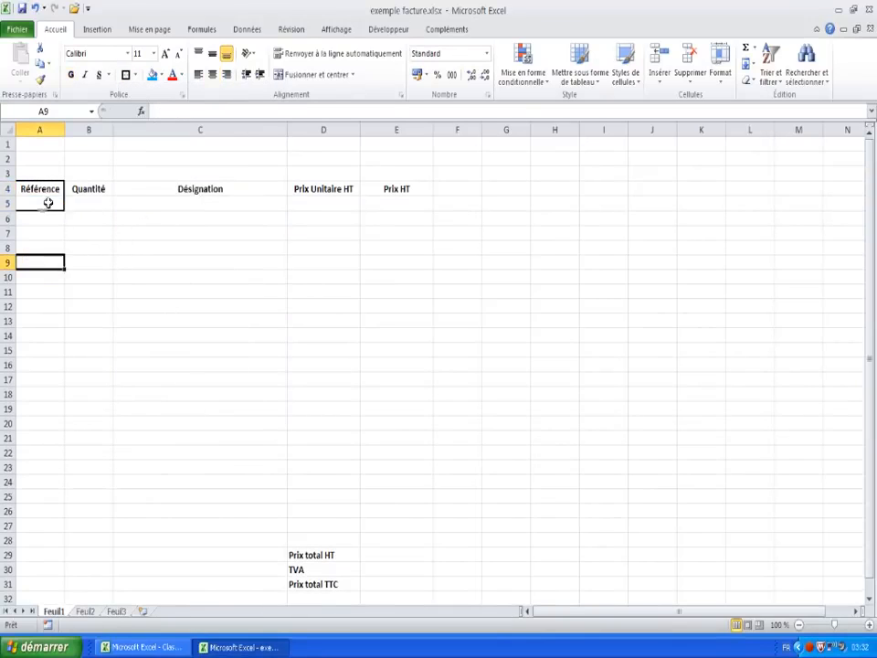
Apply the same thick box border separately to B4:B5, C4:C5, D4:D5 and E4:E5
drag(84, 188, 86, 203)
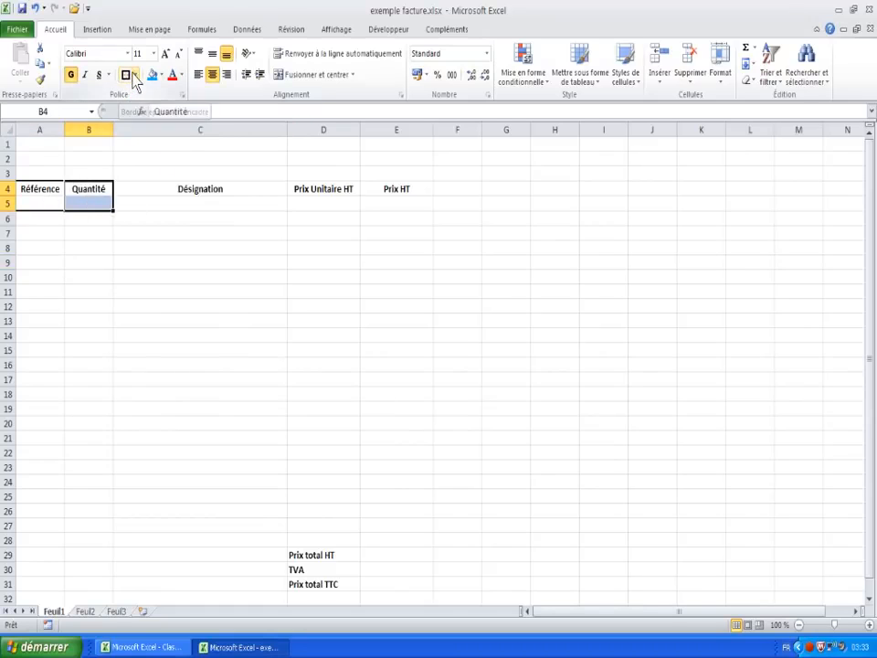
click(128, 83)
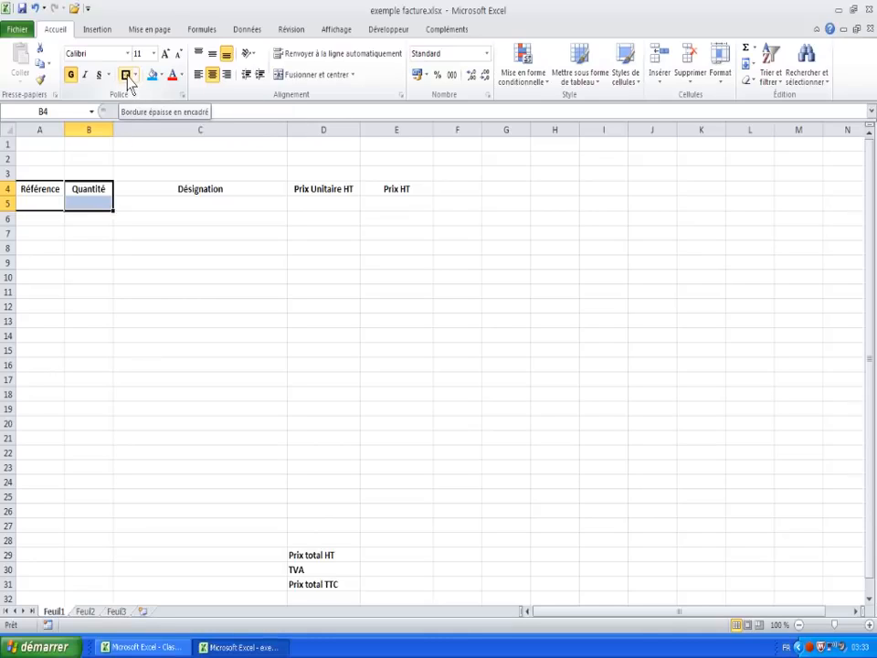
click(128, 79)
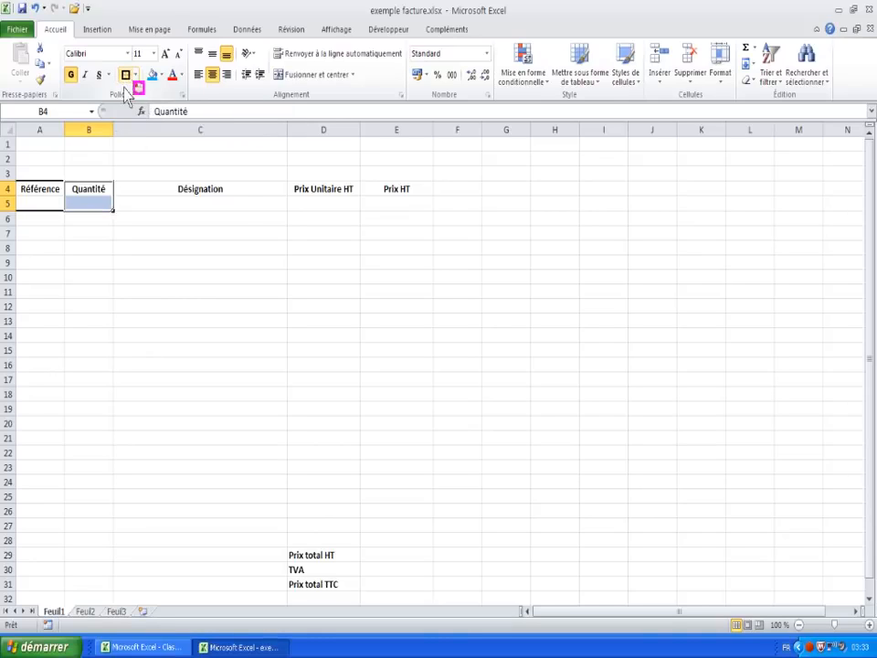
drag(203, 188, 202, 198)
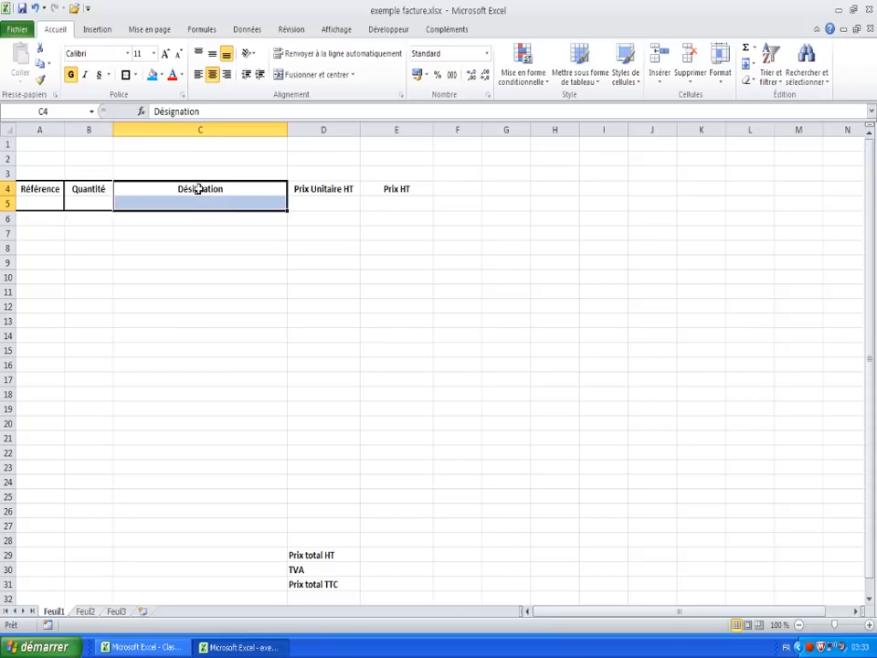
click(126, 74)
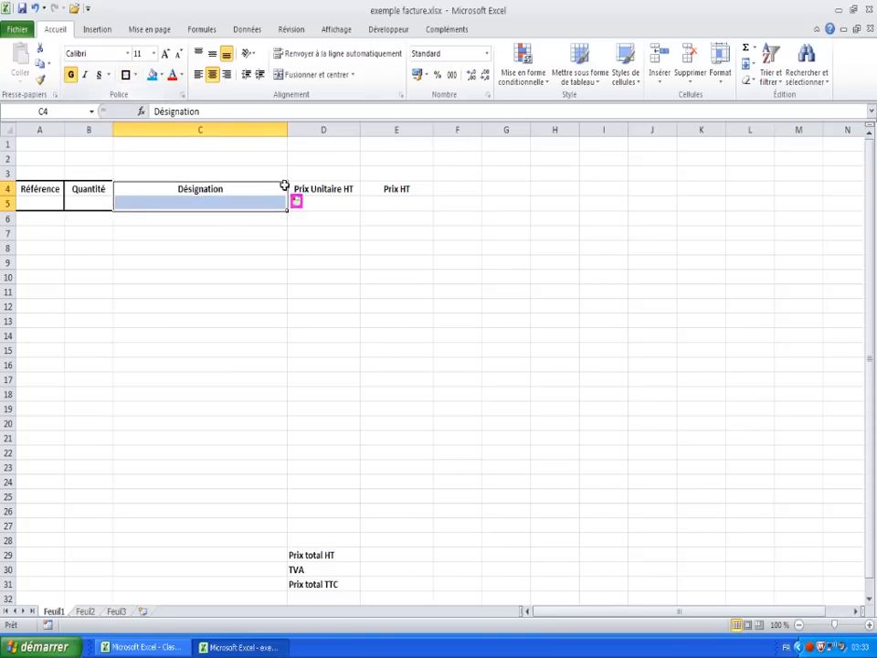
drag(324, 188, 324, 203)
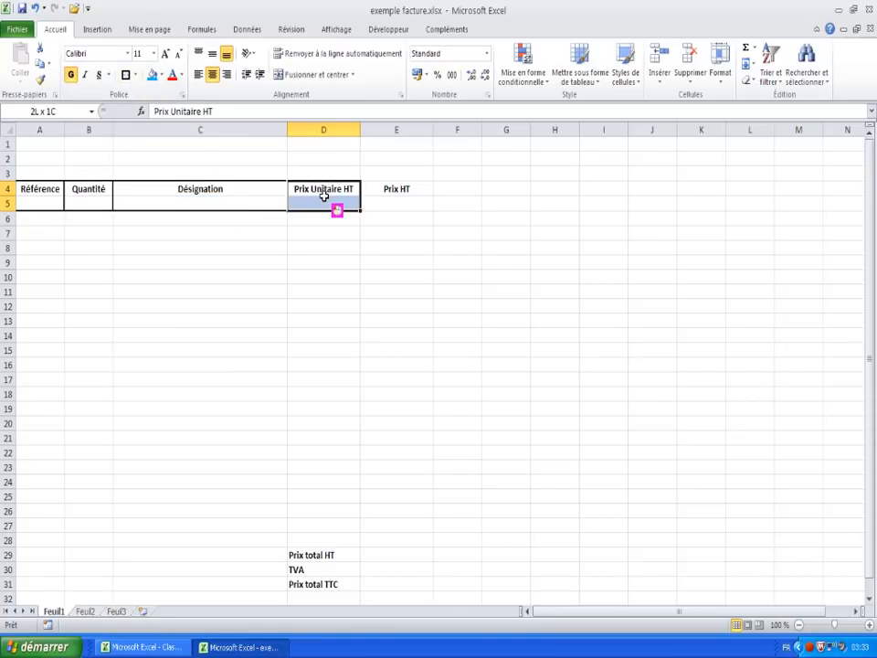
click(127, 75)
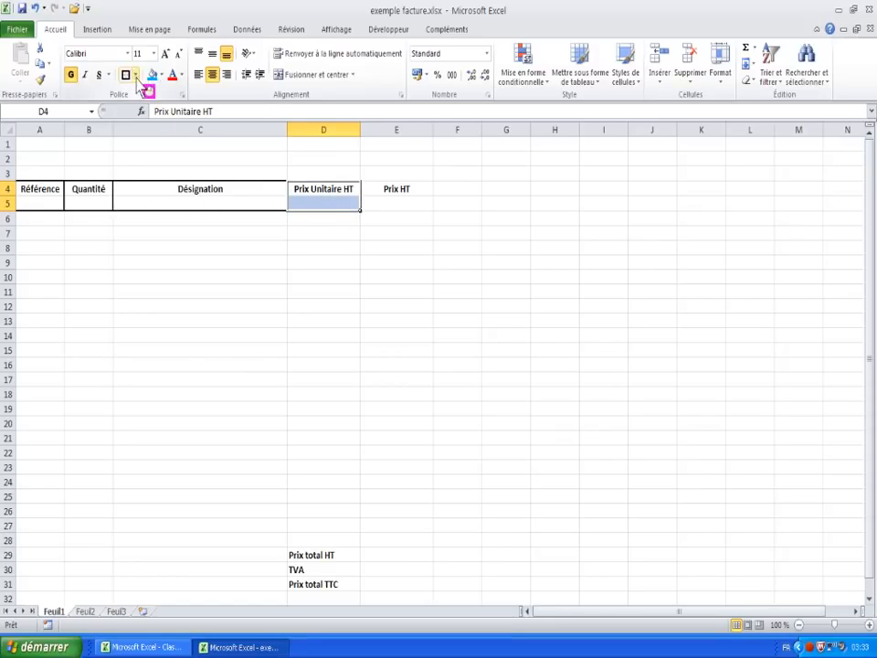
drag(398, 187, 409, 205)
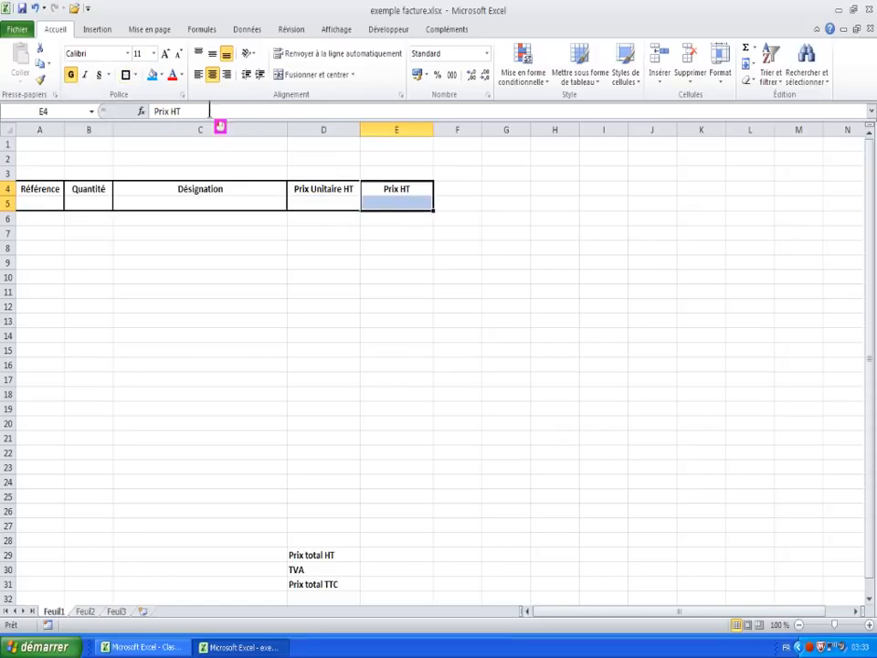
click(127, 76)
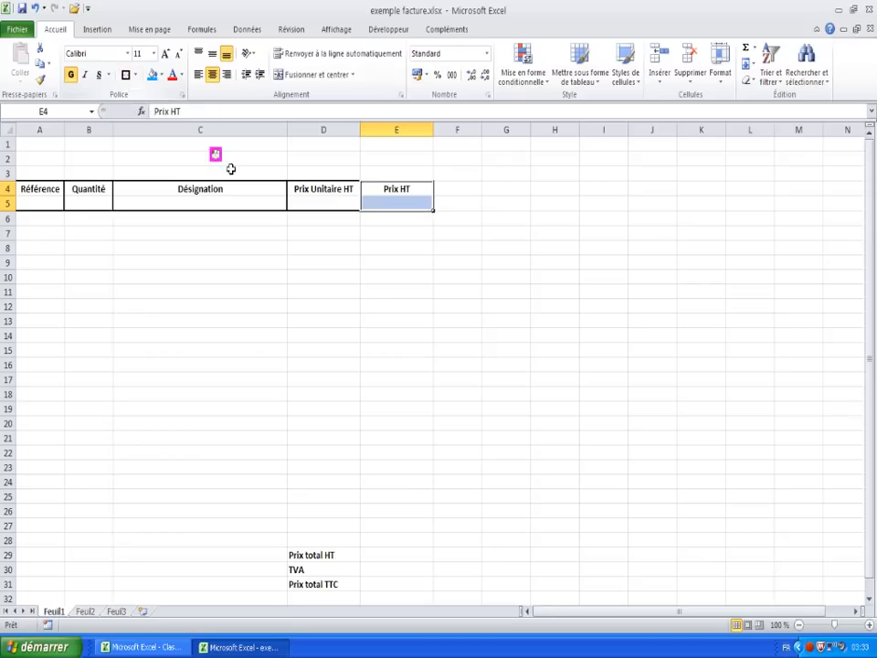
click(474, 192)
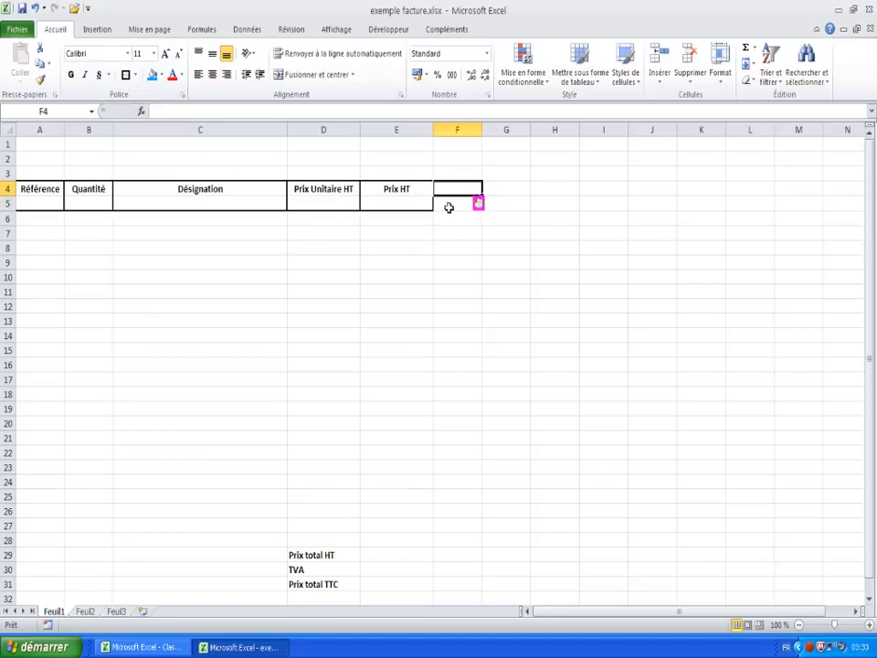
click(402, 263)
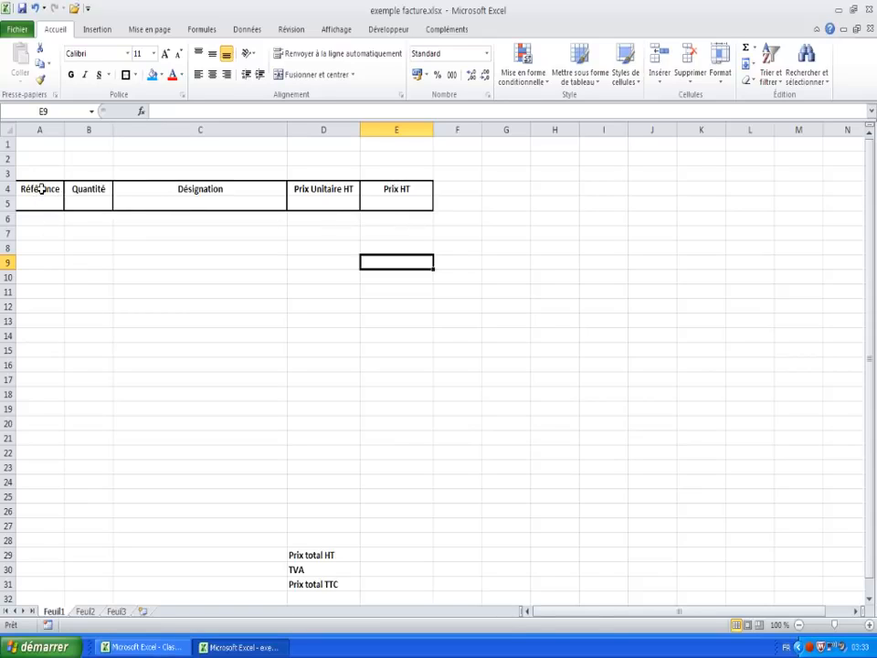
Merge and center each header with the cell below it, separately for A4:A5, B4:B5, C4:C5, D4:D5 and E4:E5
drag(37, 188, 37, 201)
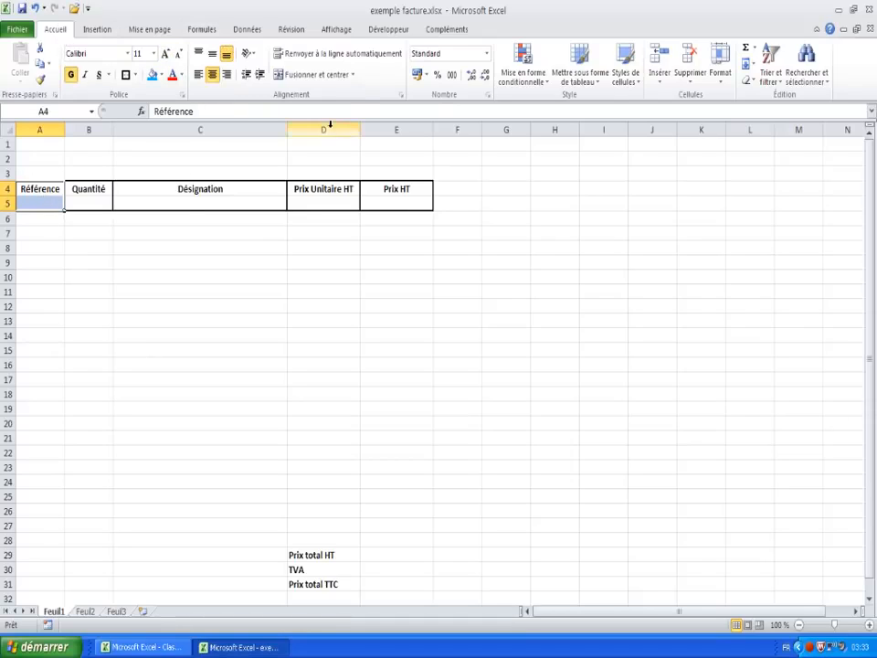
click(293, 81)
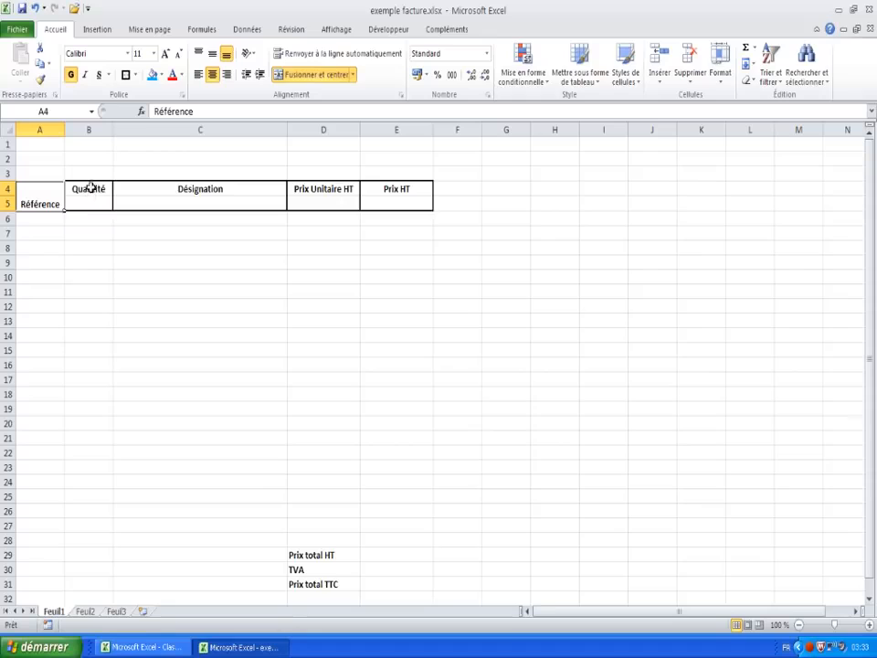
drag(89, 188, 90, 199)
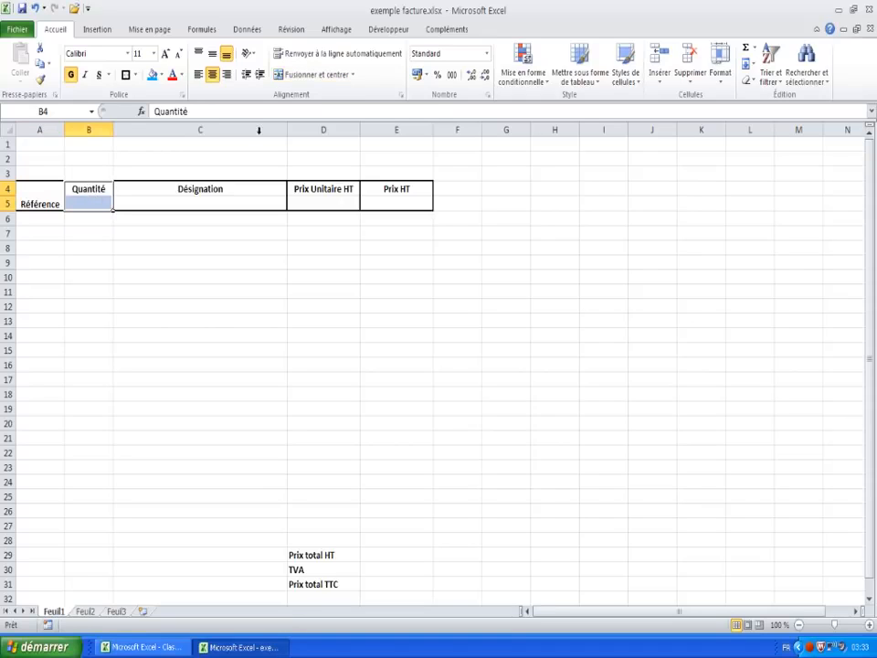
click(294, 76)
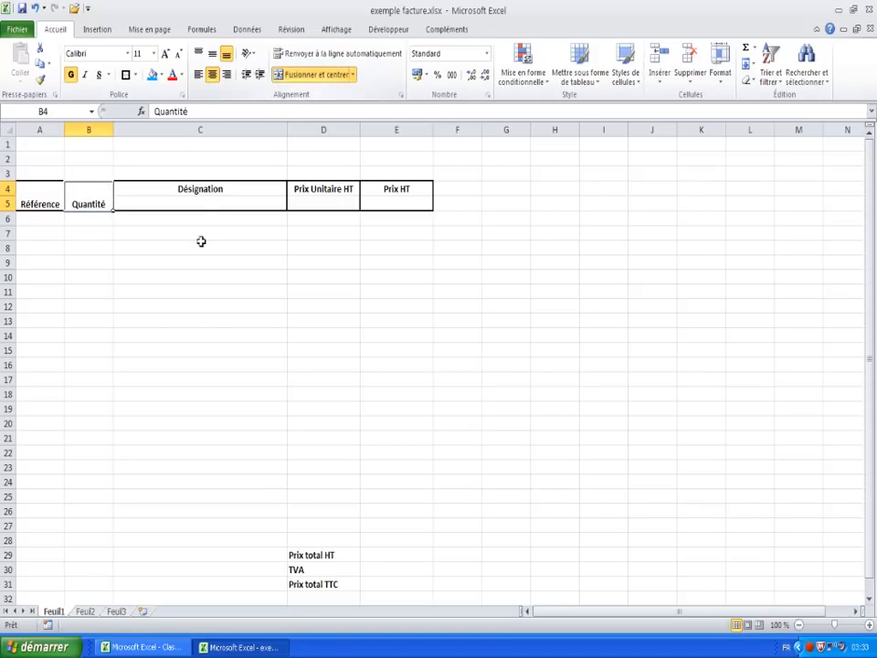
drag(199, 188, 201, 198)
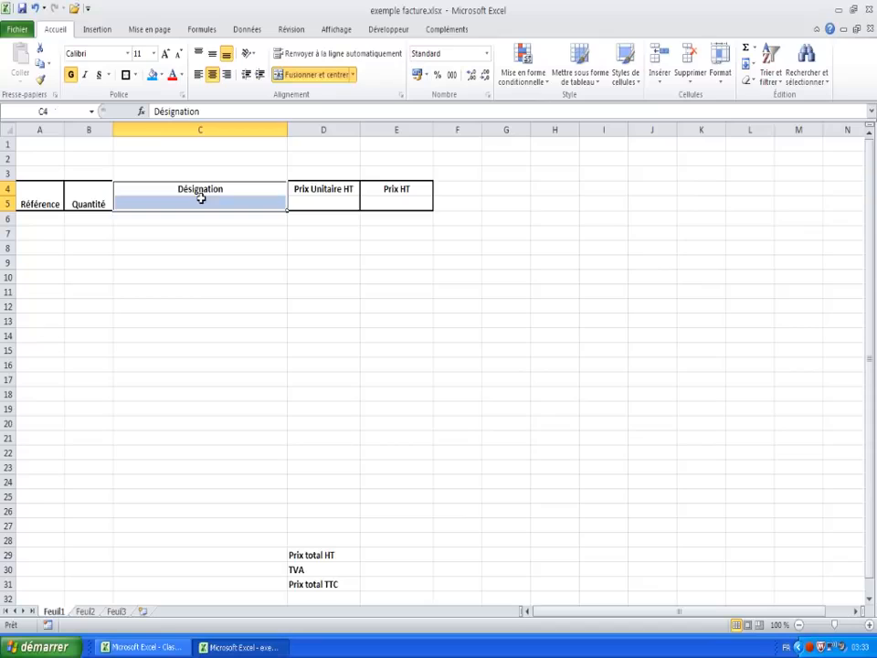
click(303, 77)
drag(313, 189, 315, 201)
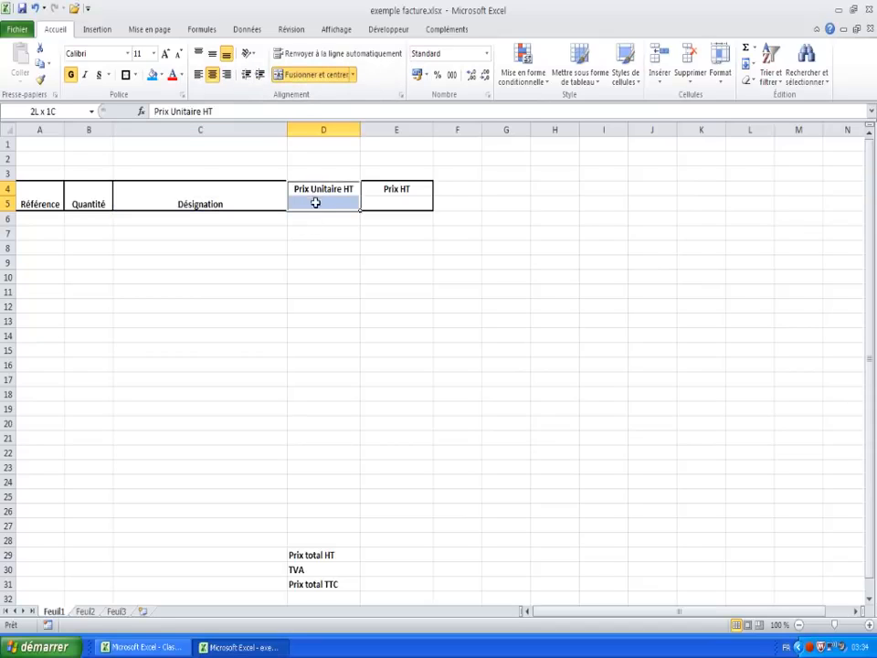
click(303, 77)
drag(395, 190, 398, 202)
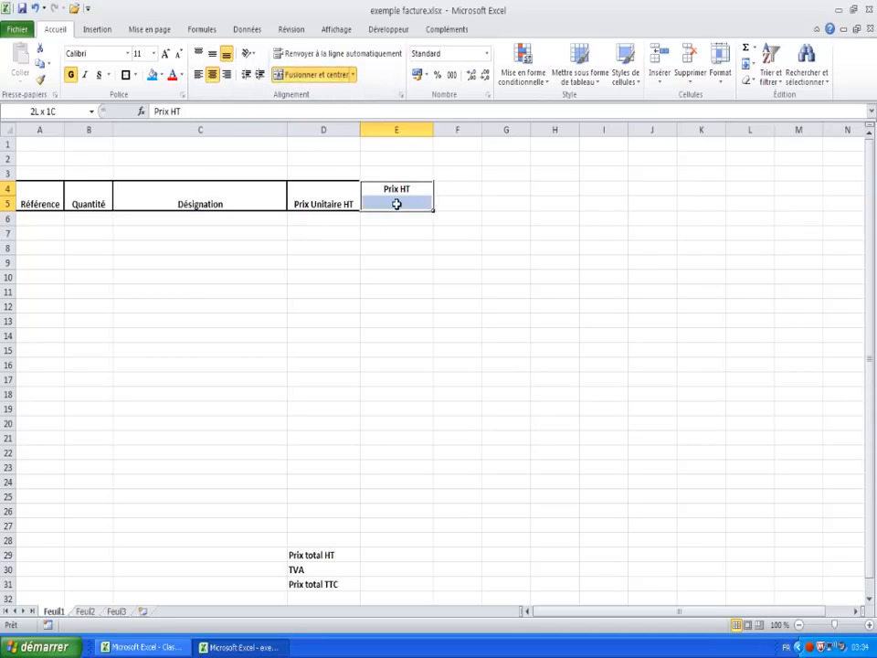
click(298, 77)
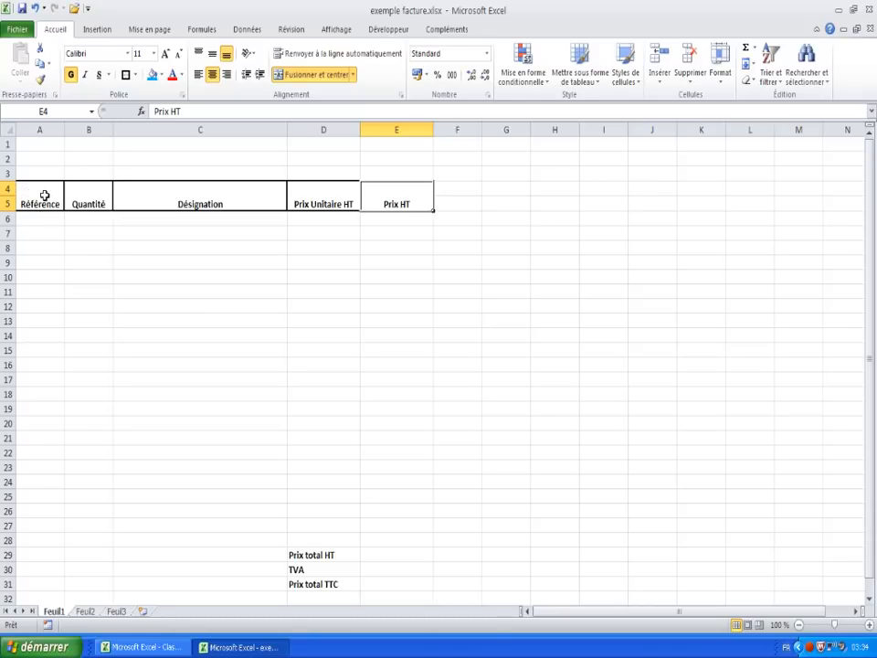
Set the vertical text alignment of the merged headers in A4:E5 to Centré
drag(29, 194, 390, 195)
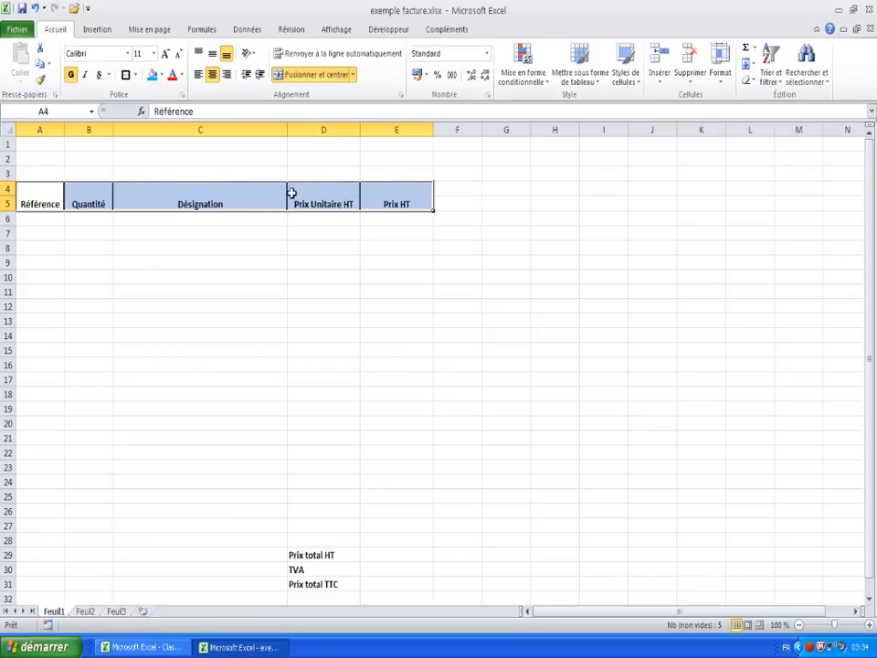
right_click(389, 194)
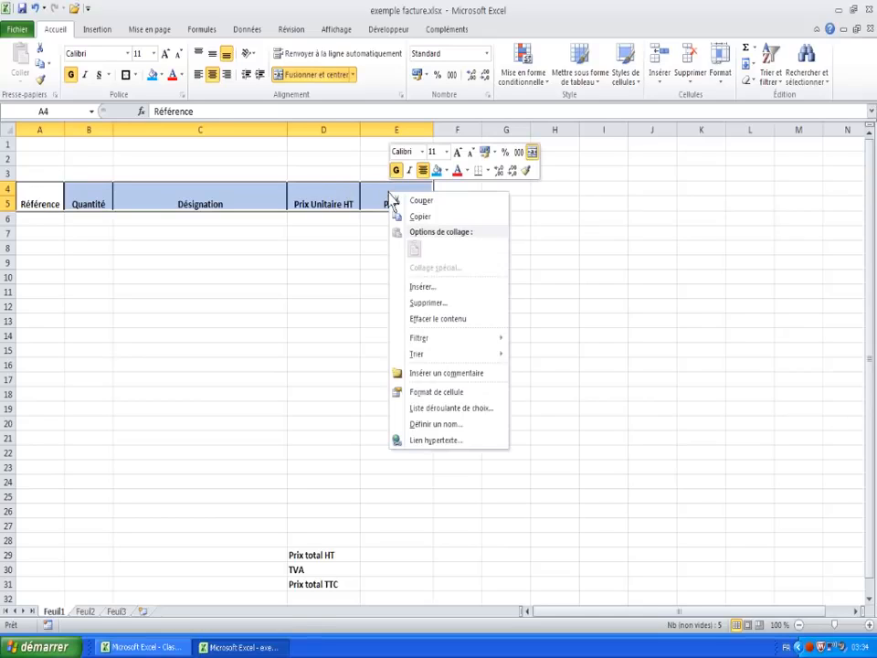
click(448, 391)
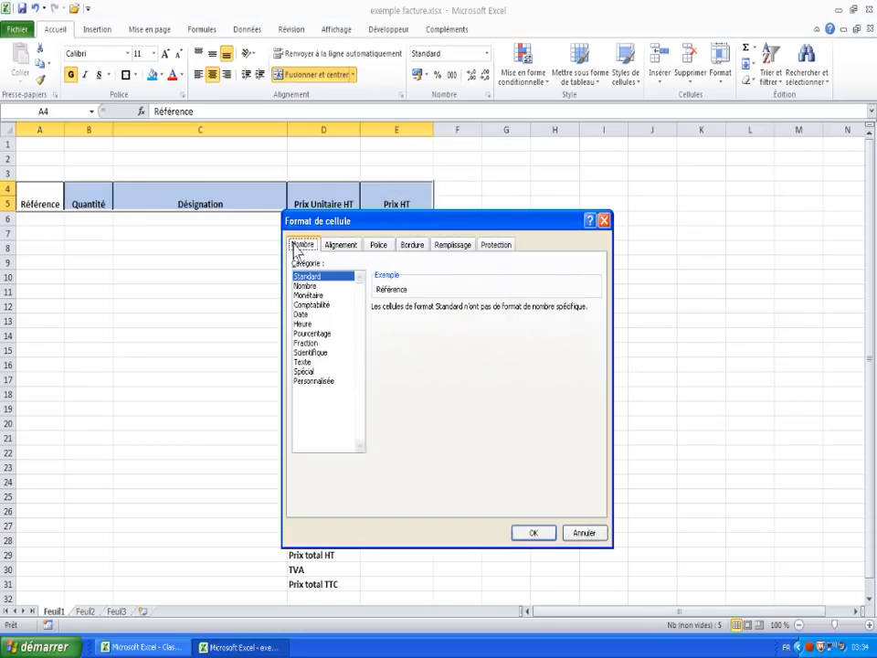
click(344, 246)
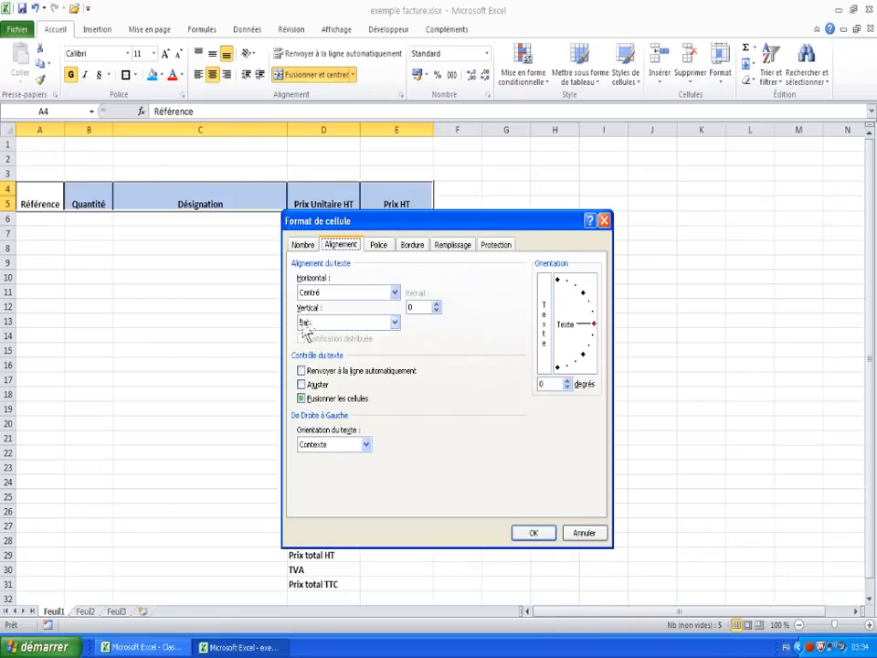
click(394, 322)
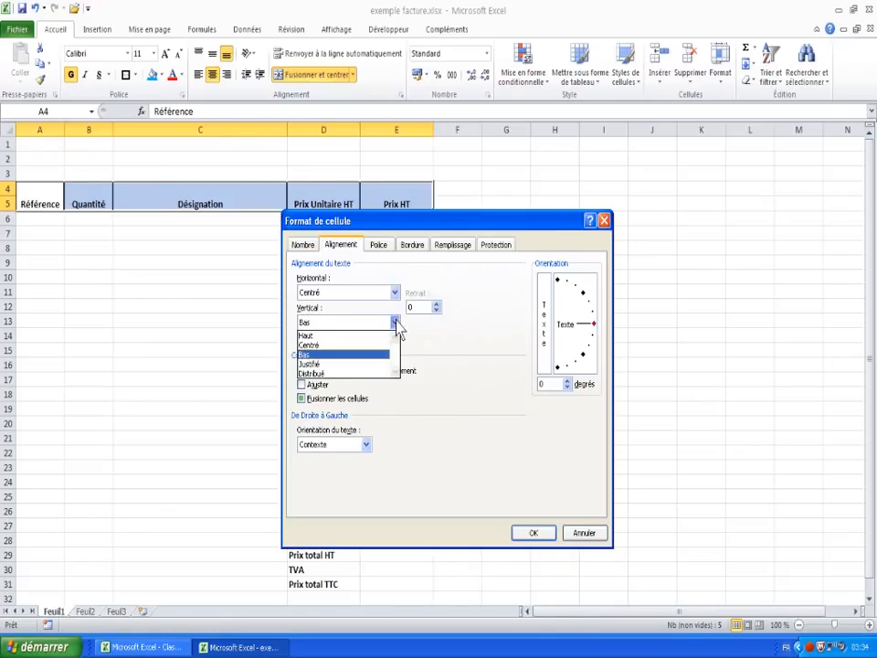
click(311, 347)
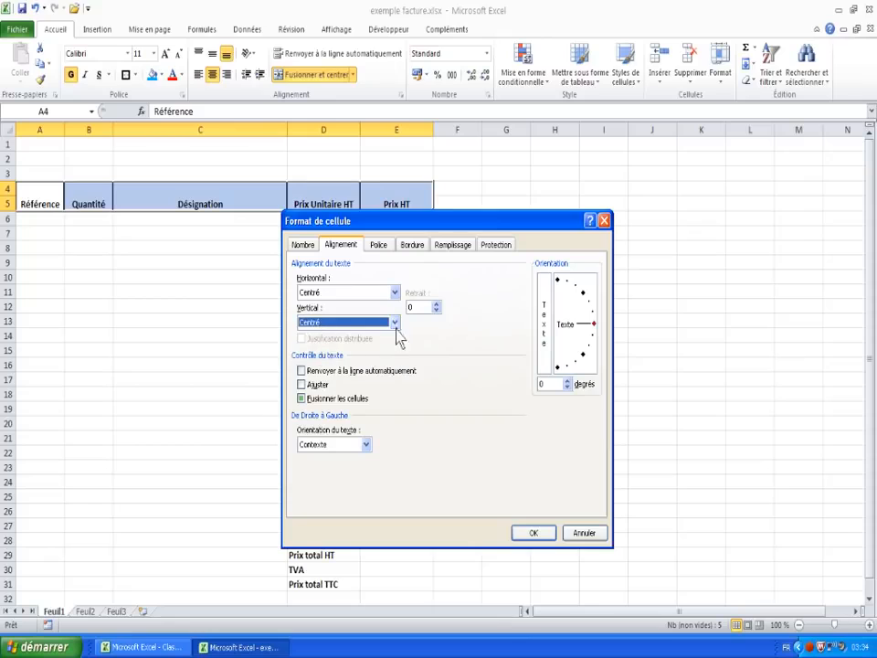
click(533, 532)
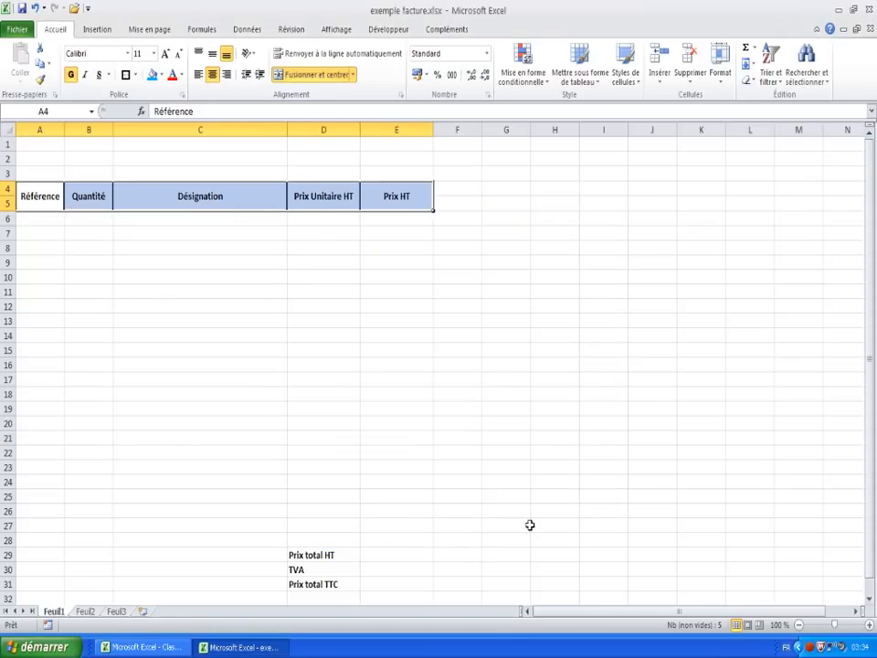
click(35, 196)
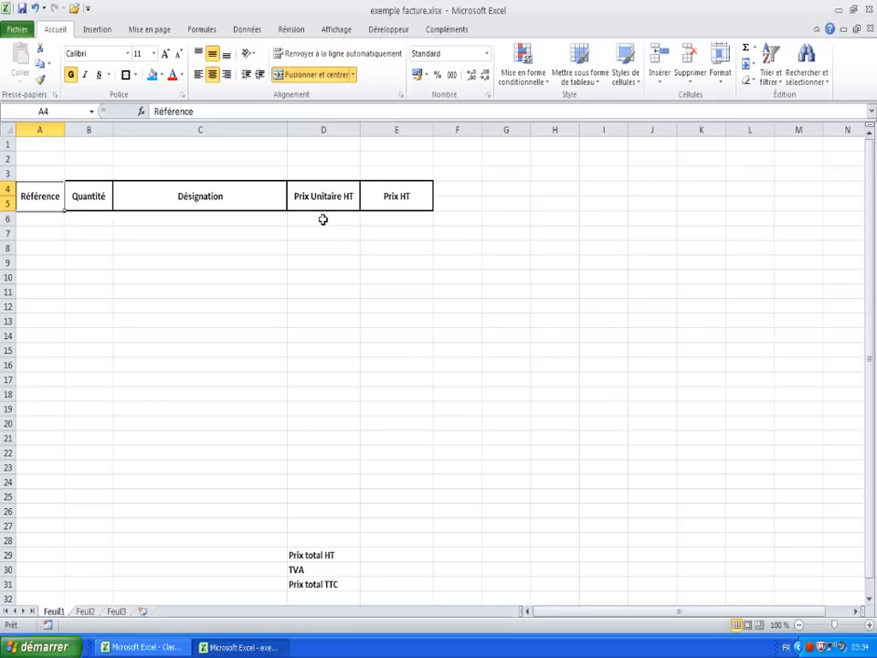
Enter the formula =B6*D6 in E6 to multiply the quantity by the unit price
click(409, 220)
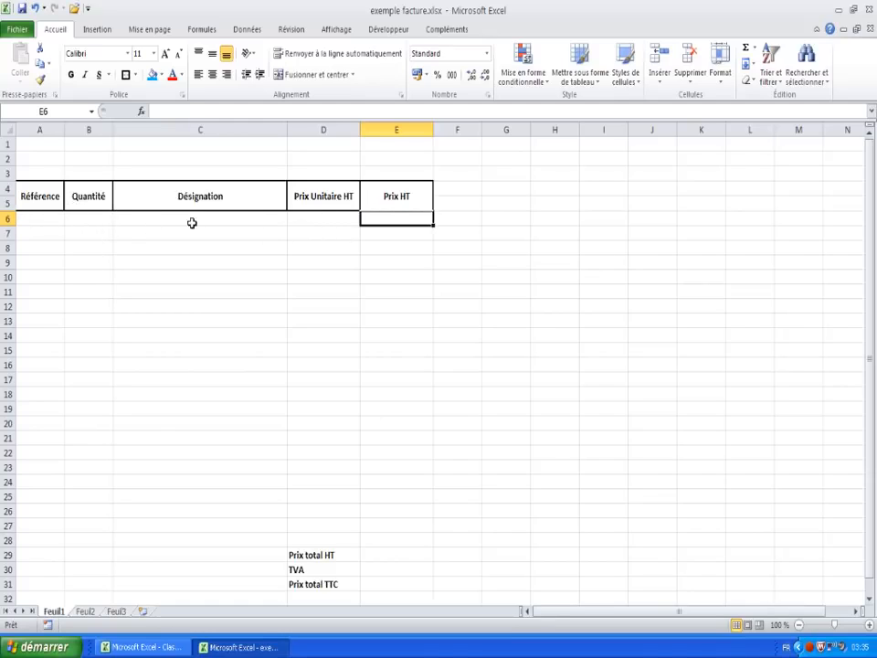
click(331, 219)
click(402, 220)
text(=)
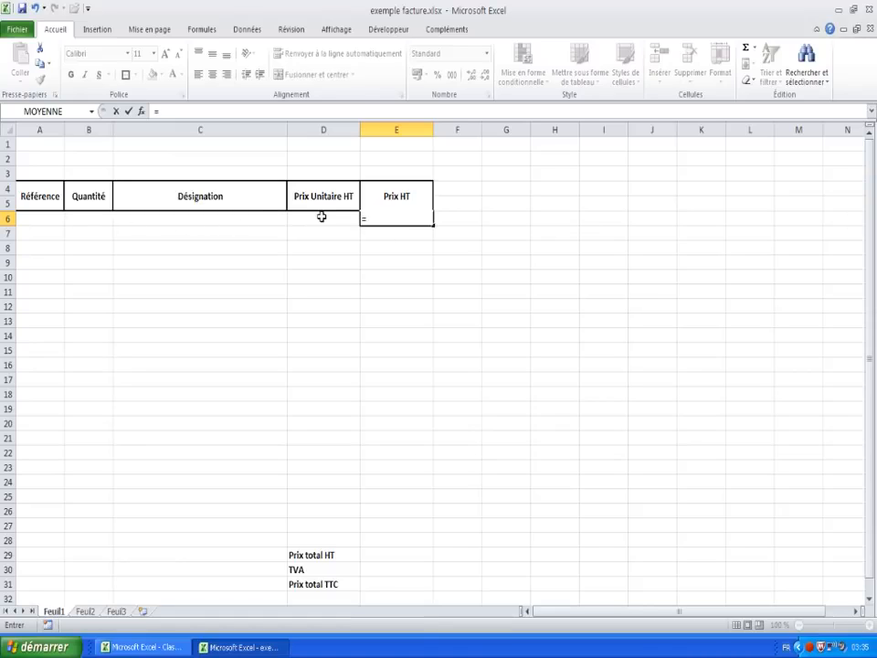
click(87, 217)
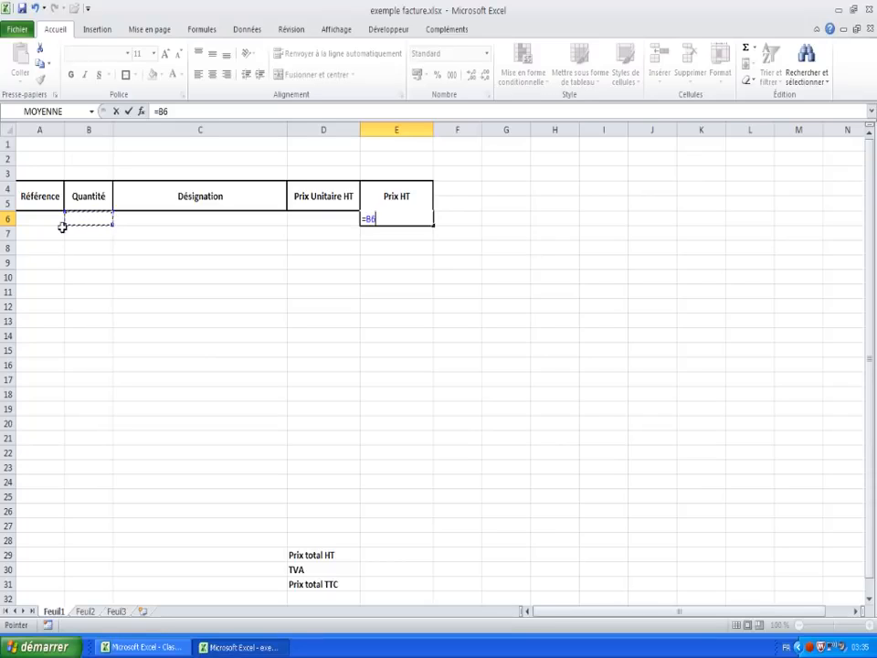
text(*)
click(322, 219)
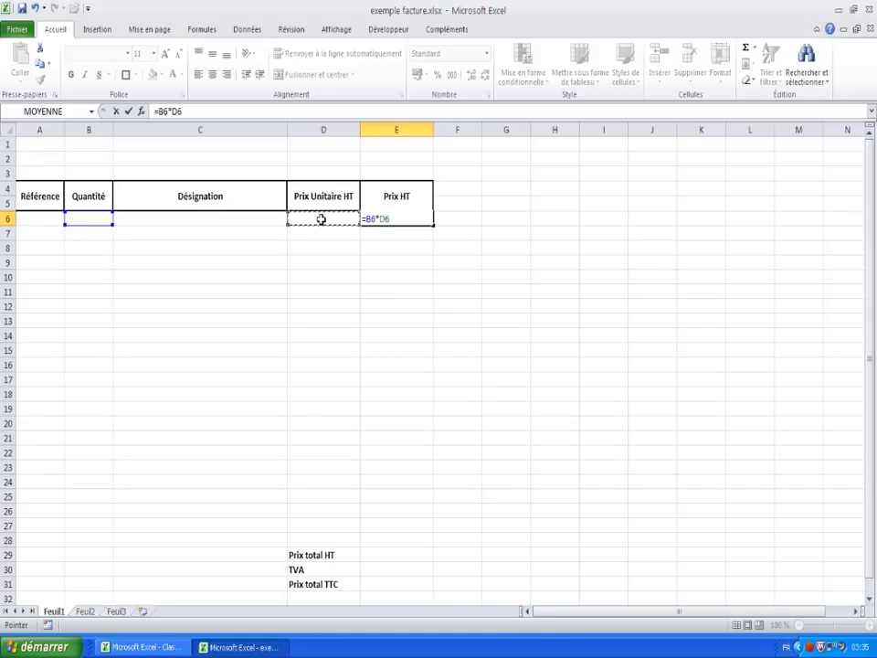
key(Return)
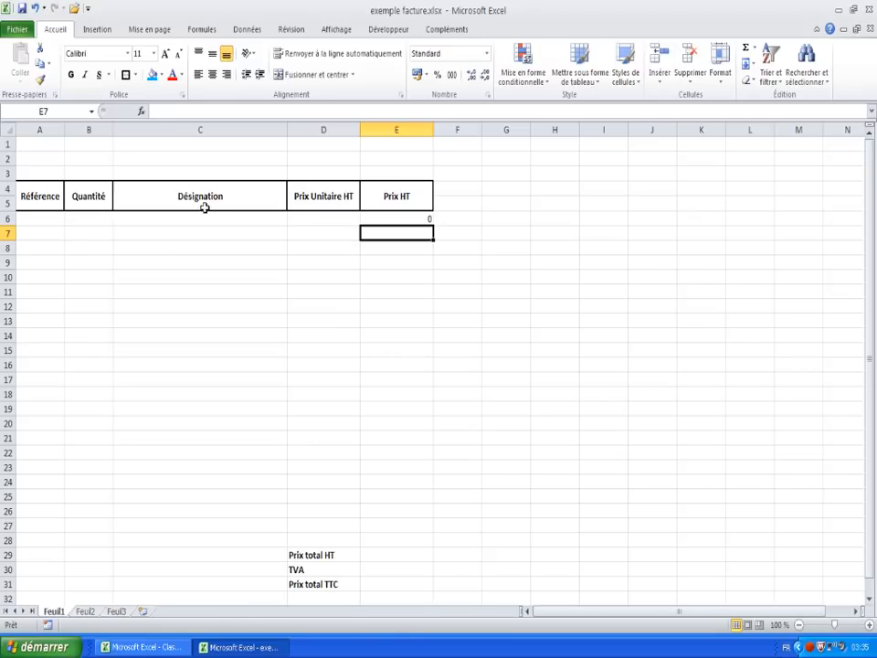
Inspect the formula stored in E6 without altering it
click(412, 219)
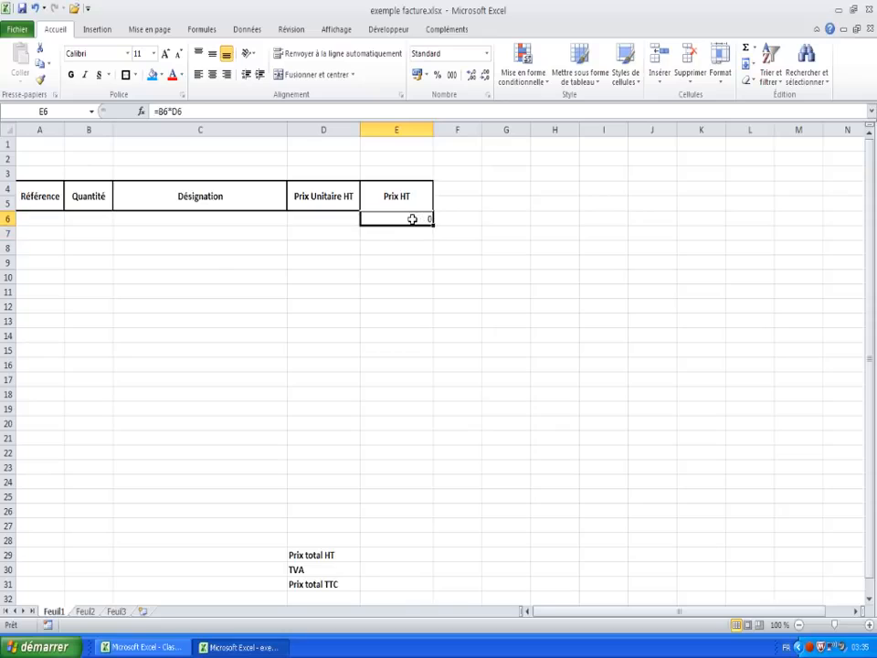
click(202, 111)
drag(184, 110, 155, 111)
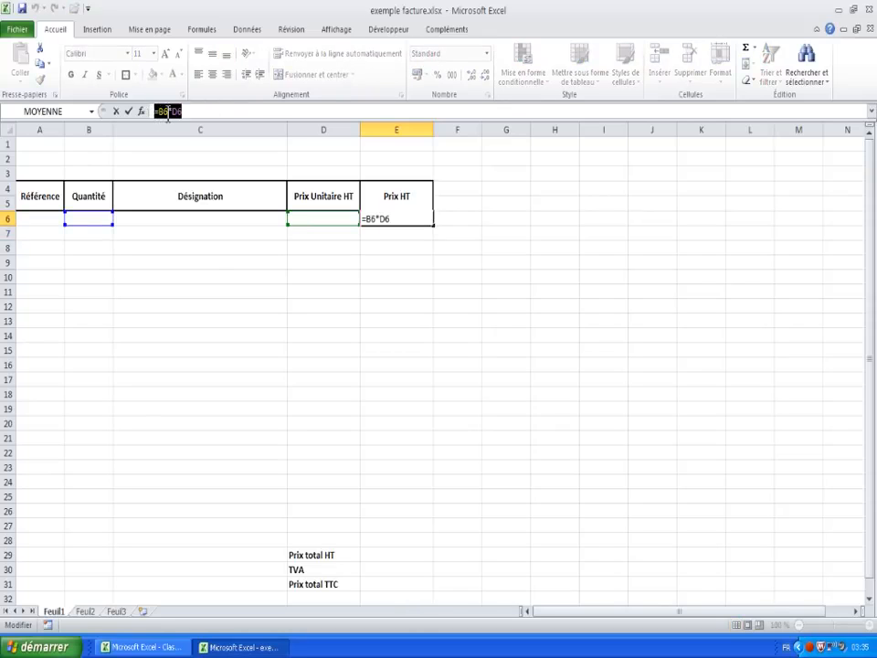
key(Escape)
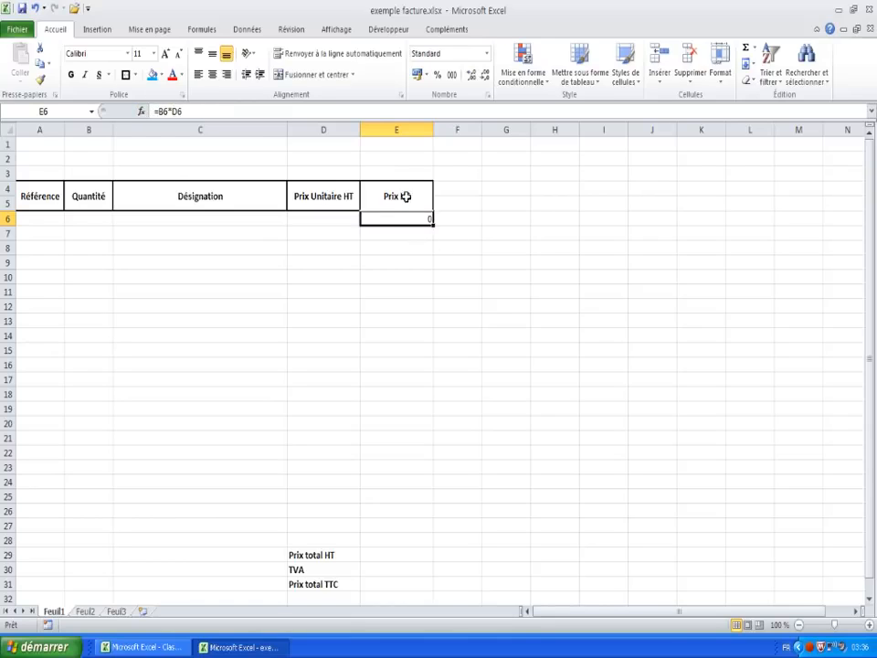
Change the E4 header to Prix Ht and restore it to Prix HT
click(404, 196)
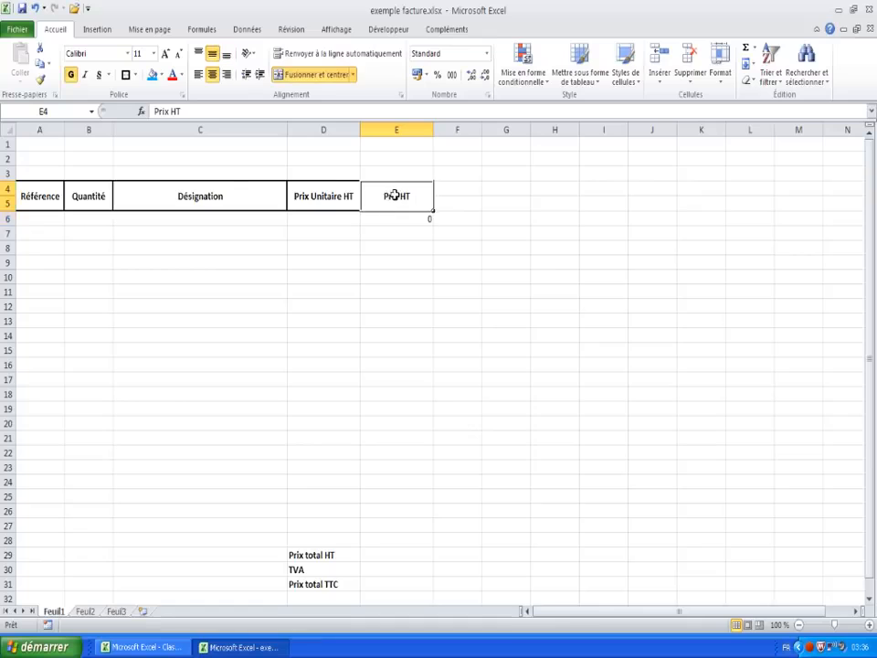
click(177, 112)
text(t)
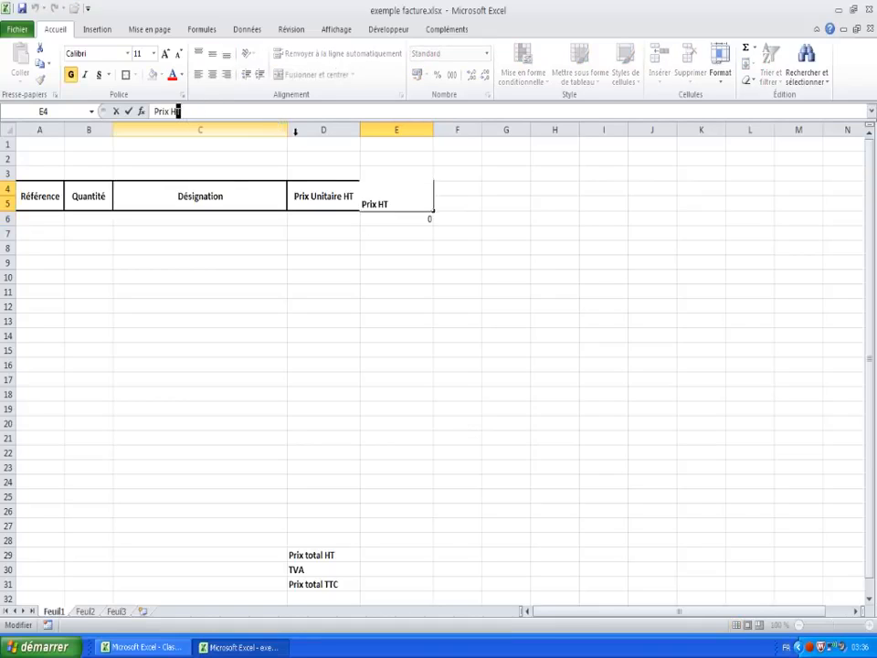
click(212, 275)
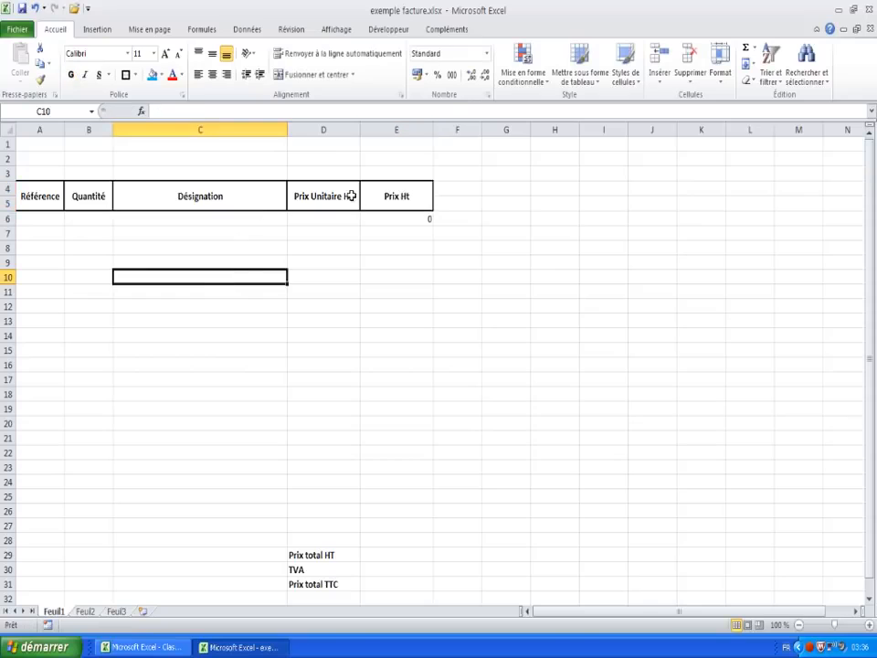
click(396, 196)
click(182, 112)
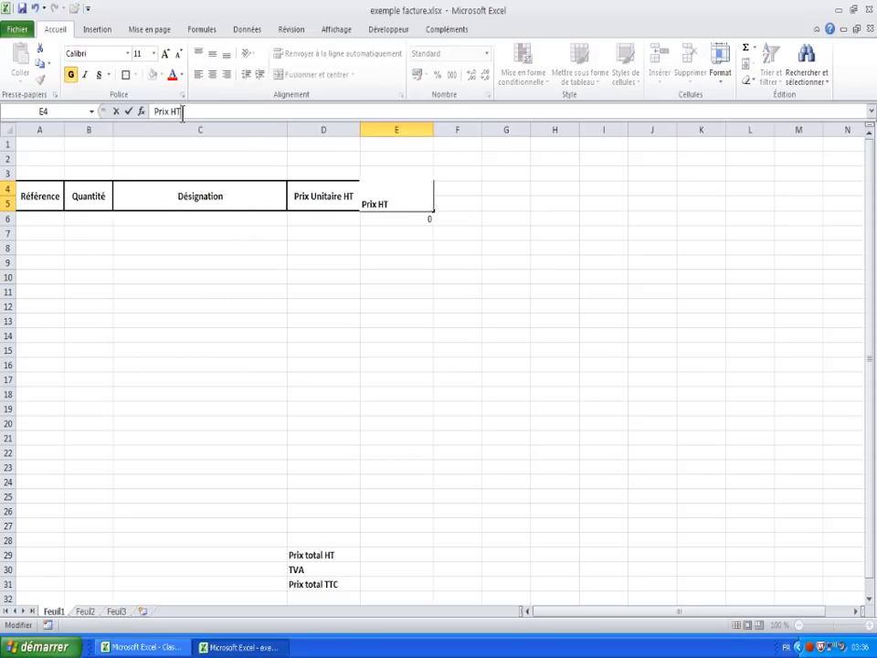
key(Return)
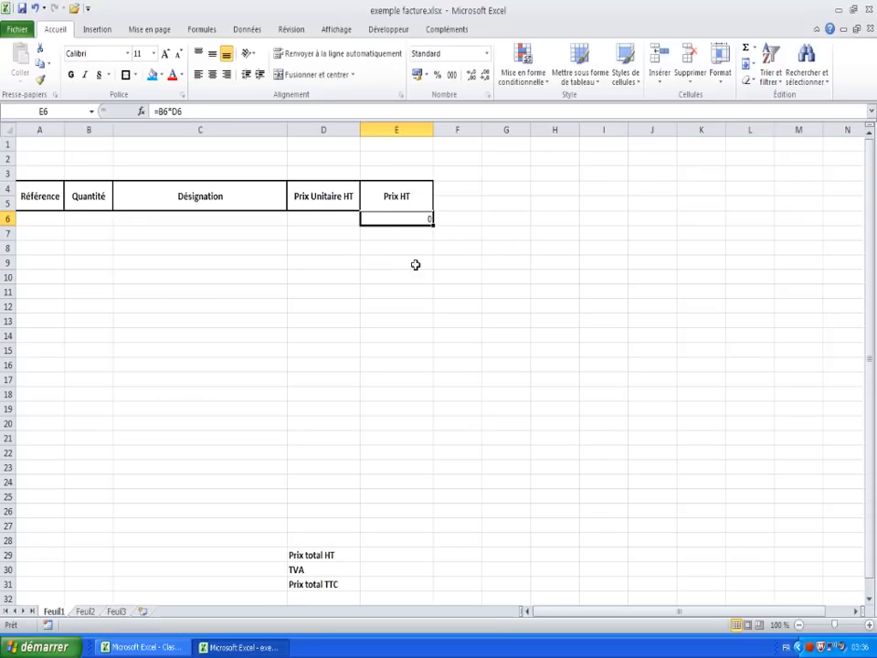
Fill the E6 formula down the Prix HT column through E28 and check the copied formula in E7
drag(396, 232, 408, 543)
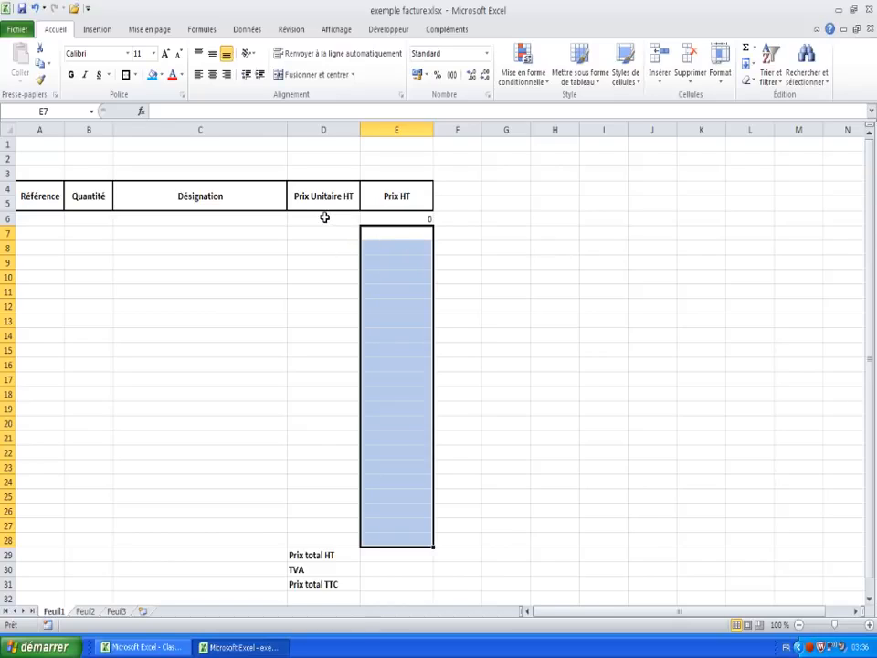
click(96, 219)
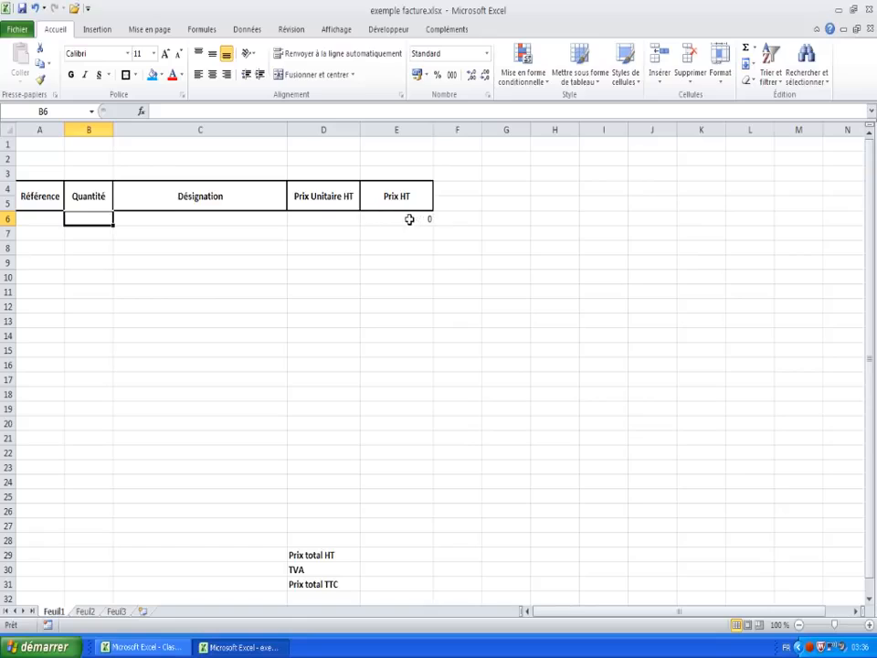
click(409, 220)
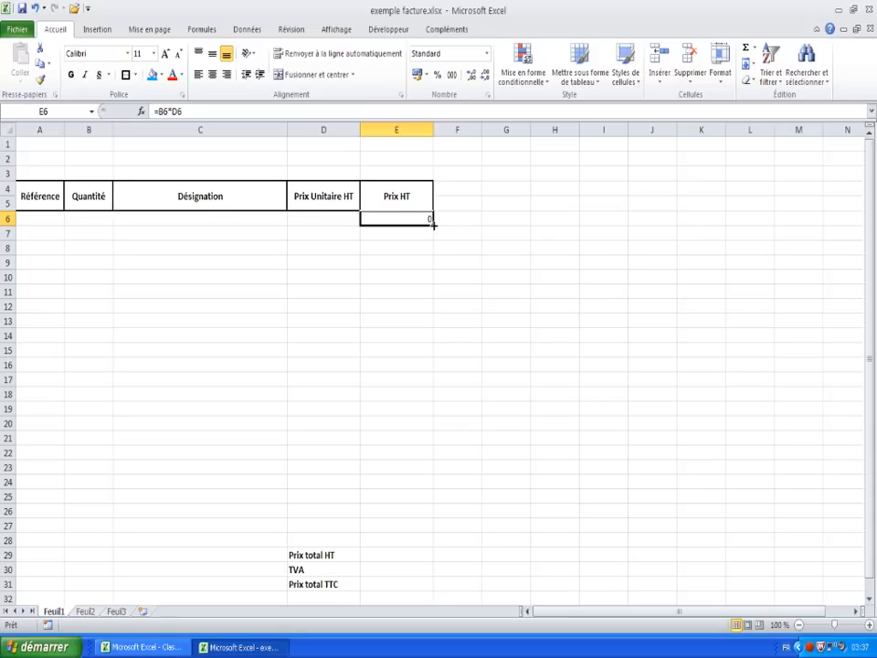
drag(433, 224, 433, 543)
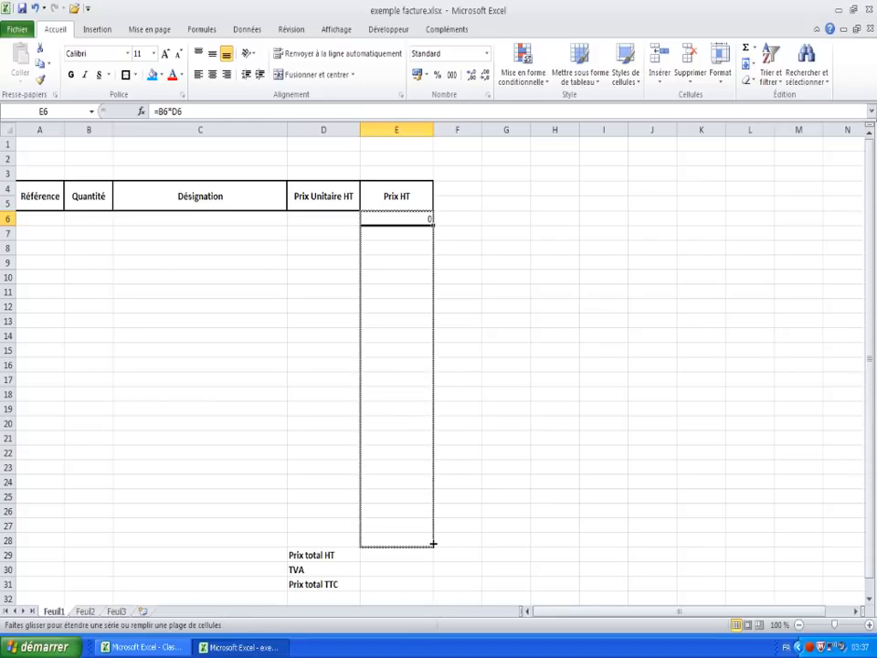
drag(433, 543, 432, 544)
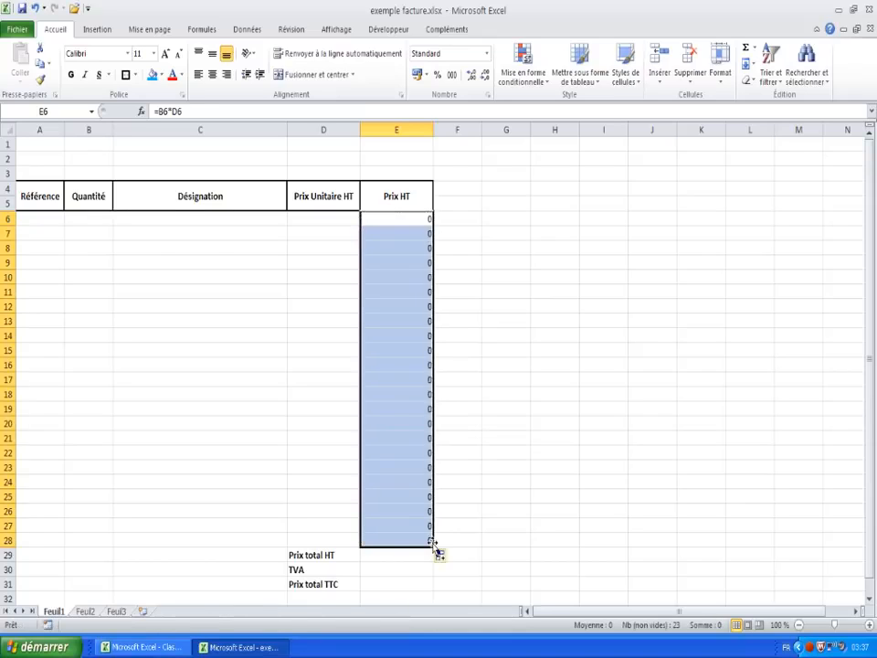
click(404, 232)
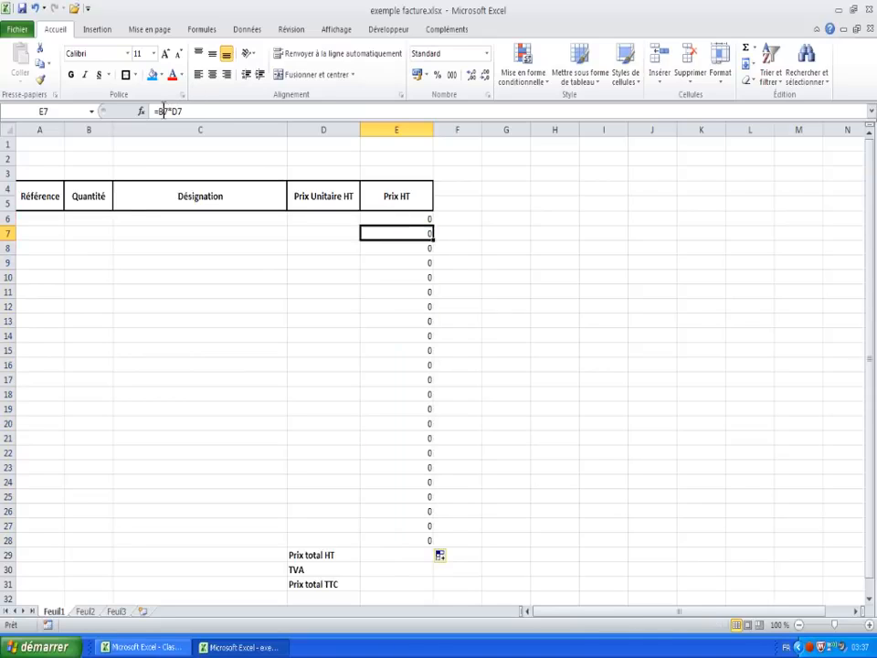
Check the copied line price formulas in E7, E8 and E28 of the Prix HT column
drag(188, 111, 151, 110)
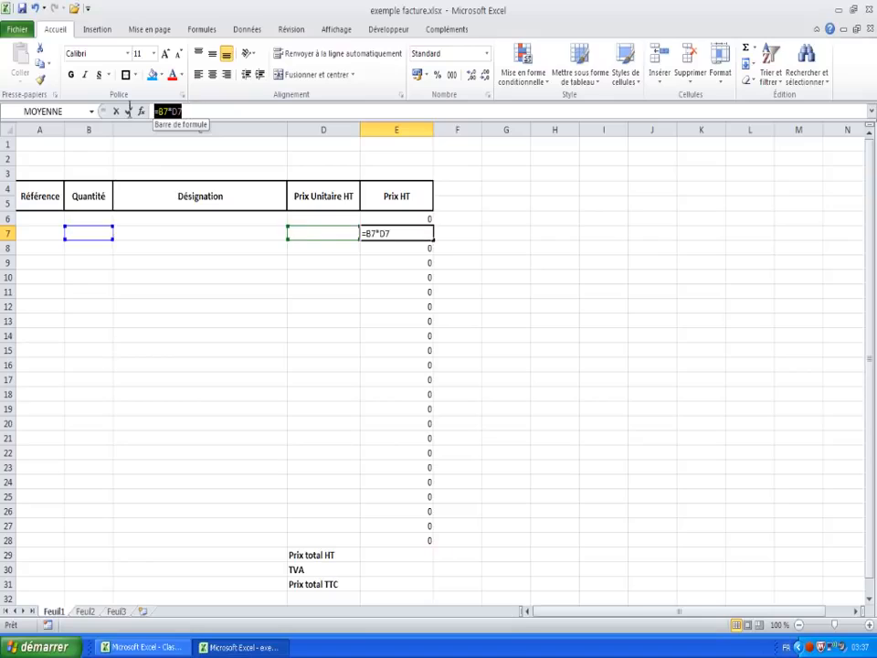
click(410, 247)
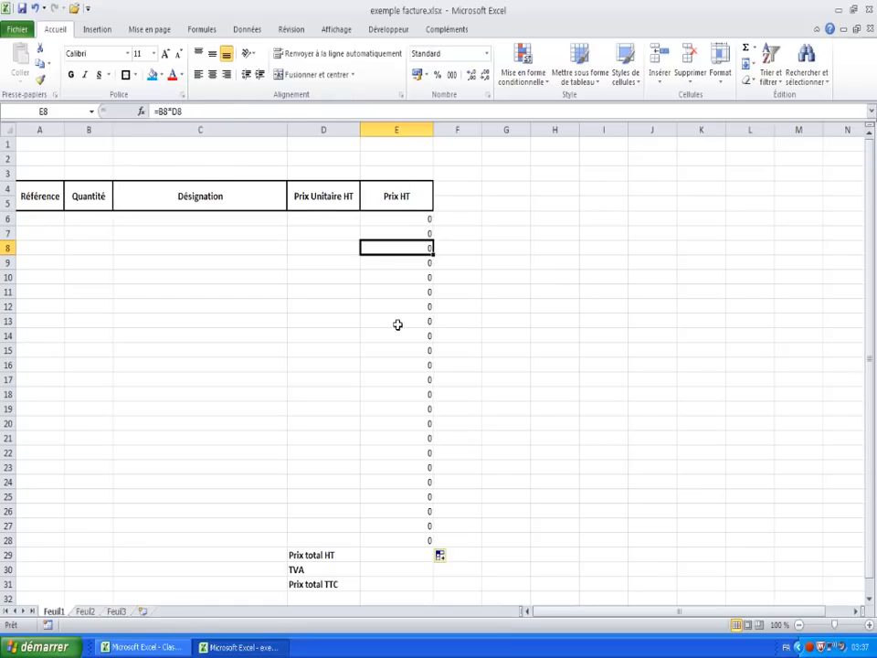
click(399, 537)
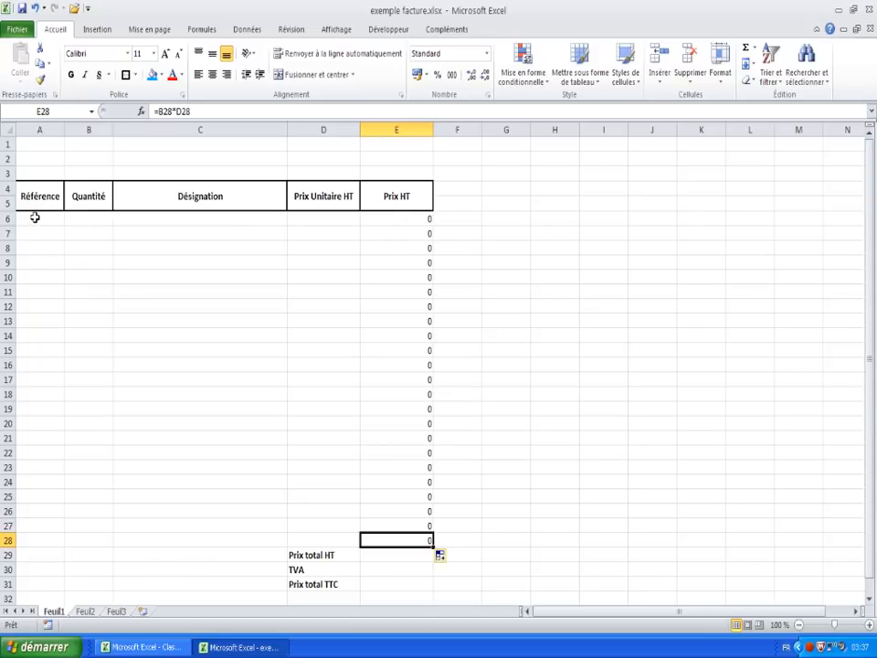
Apply a thick outside border separately around A6:A28, B6:B28 and C6:C28
drag(35, 217, 60, 546)
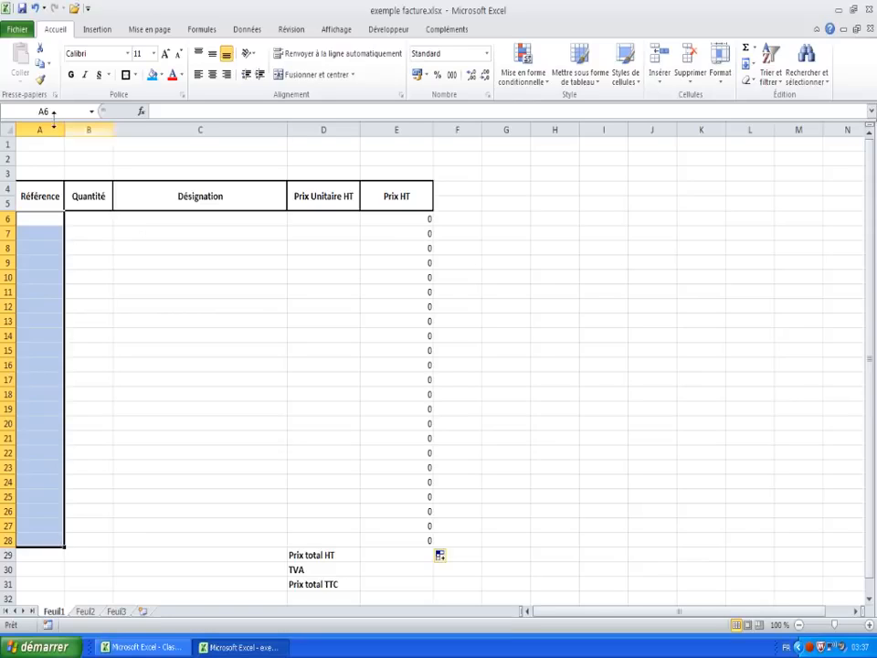
click(126, 76)
drag(94, 219, 99, 540)
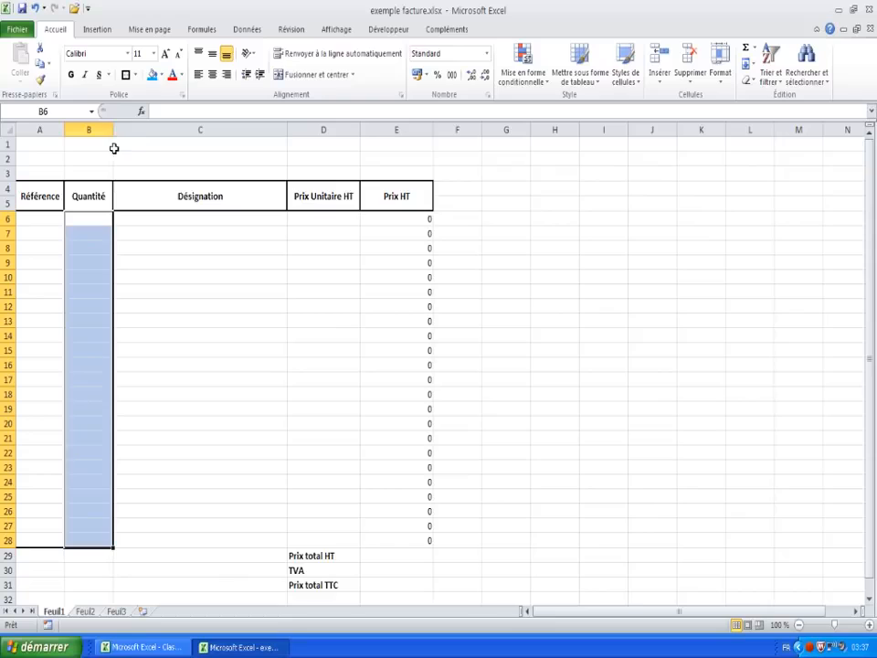
click(125, 74)
drag(174, 215, 143, 528)
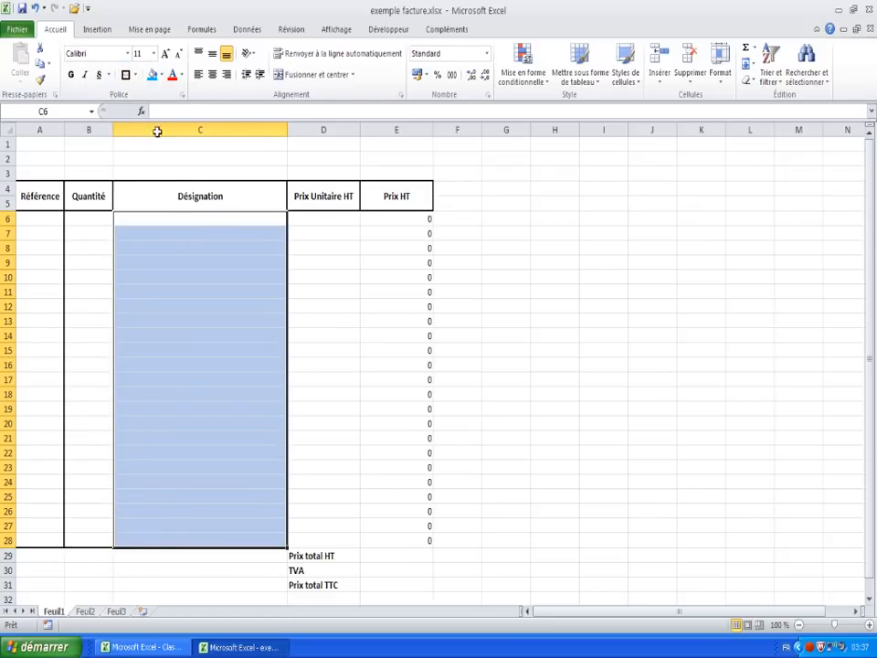
click(125, 78)
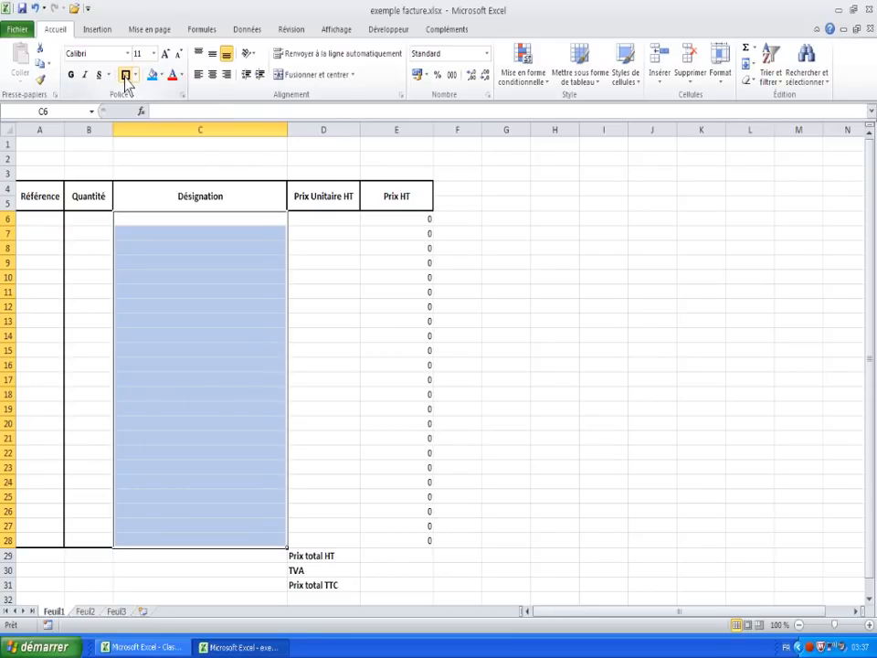
Apply a thick outside border separately around D6:D28, E6:E28 and the totals block E29:E31
drag(340, 219, 320, 536)
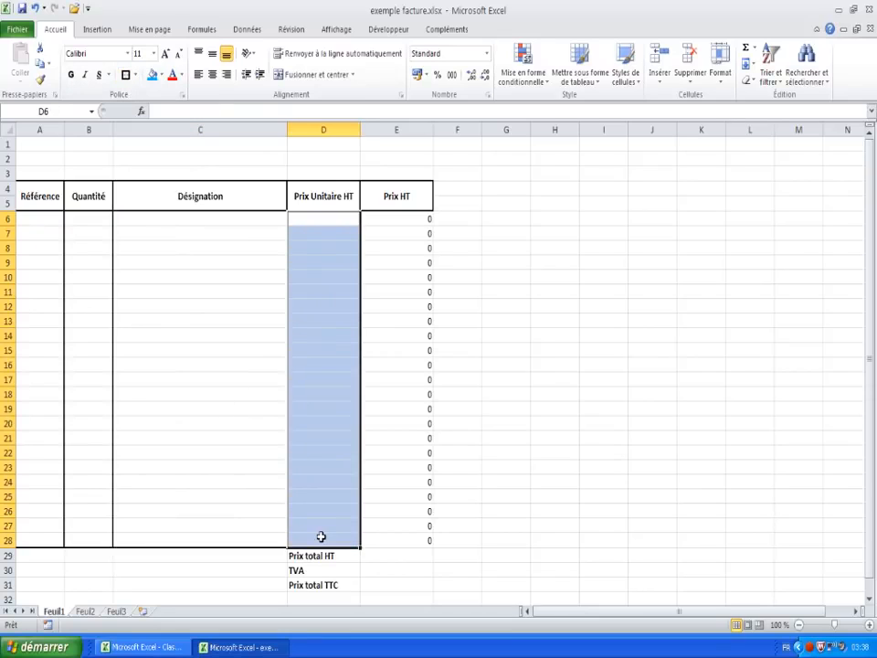
click(125, 77)
click(403, 225)
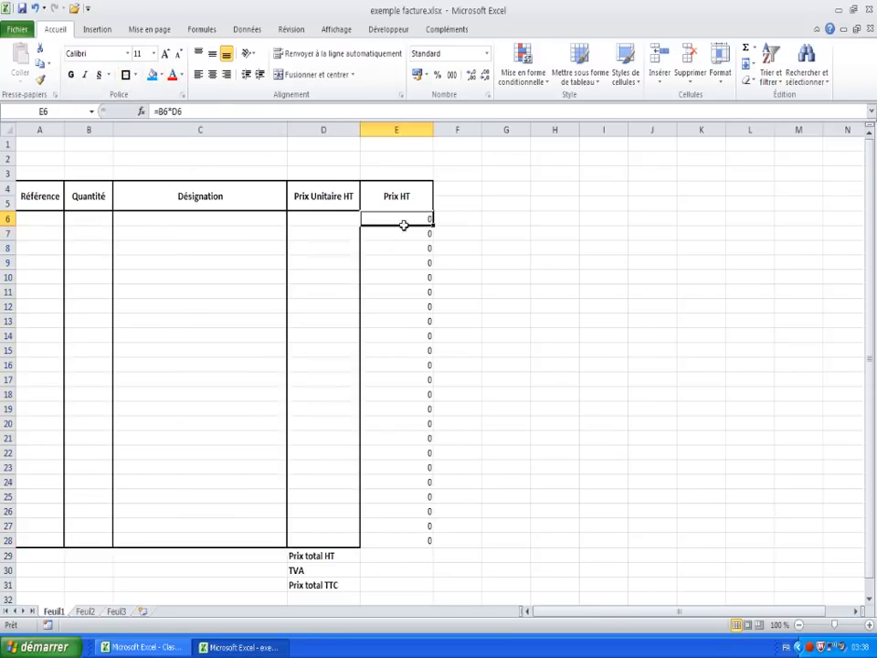
drag(403, 225, 389, 532)
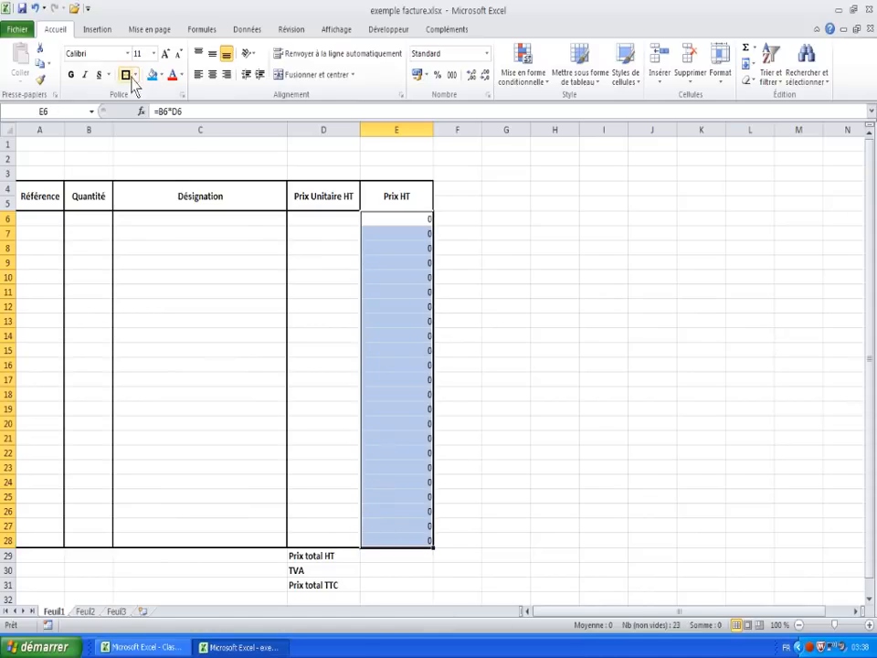
drag(387, 557, 387, 584)
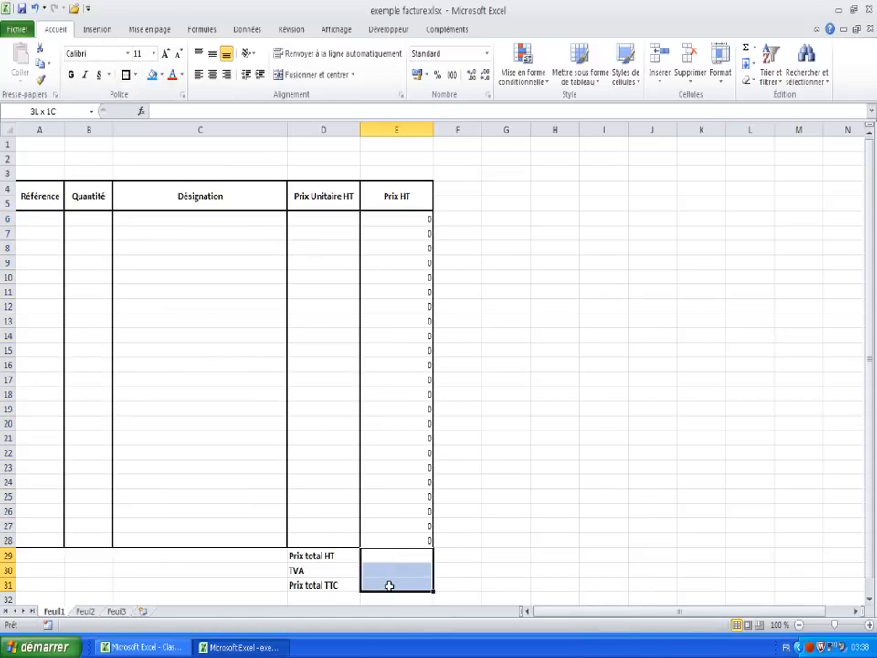
click(124, 78)
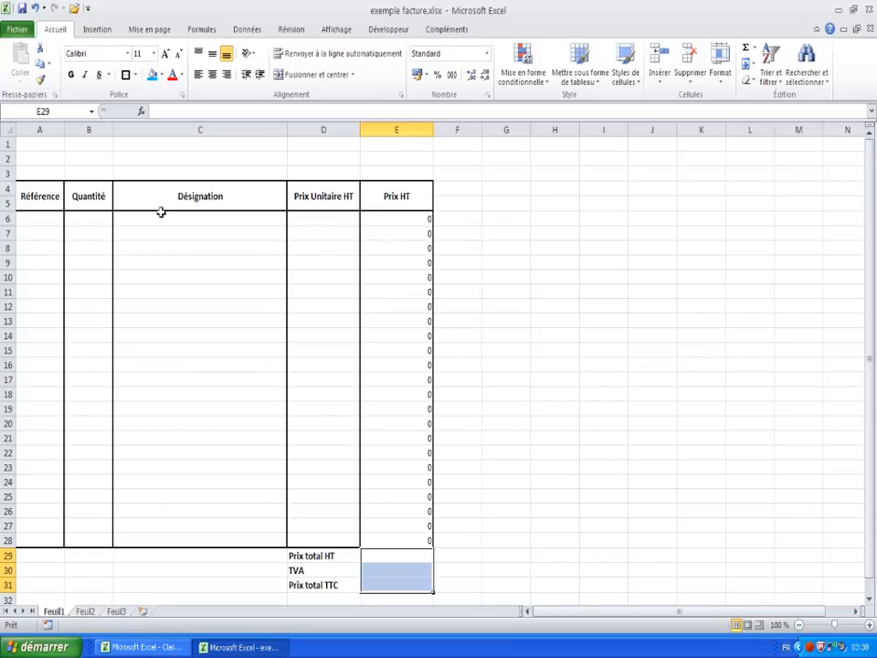
Format the Prix HT and total cells E6:E31 as Monétaire with 2 decimals and the € symbol
click(402, 221)
drag(402, 221, 414, 531)
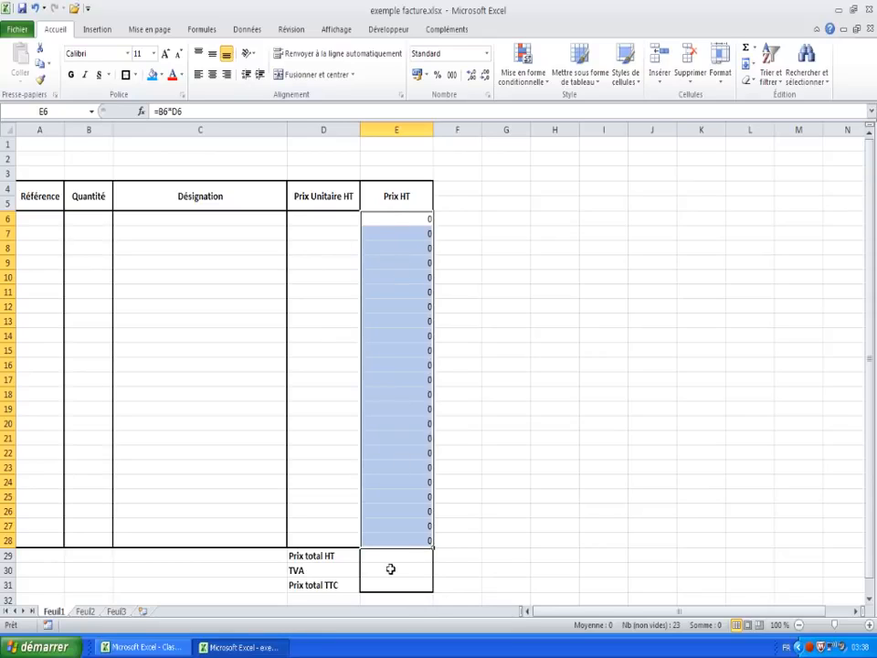
drag(399, 219, 411, 576)
right_click(403, 229)
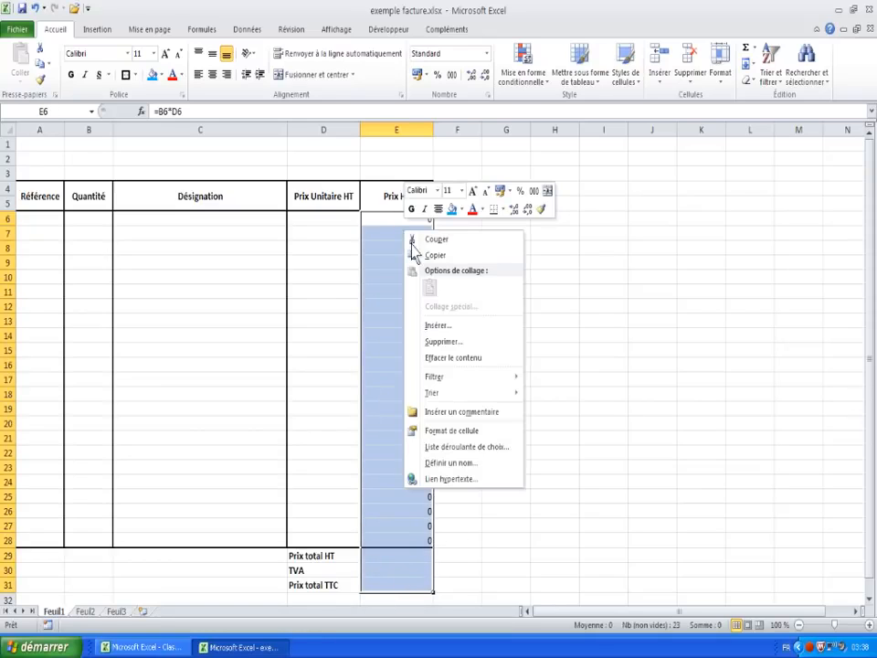
click(453, 428)
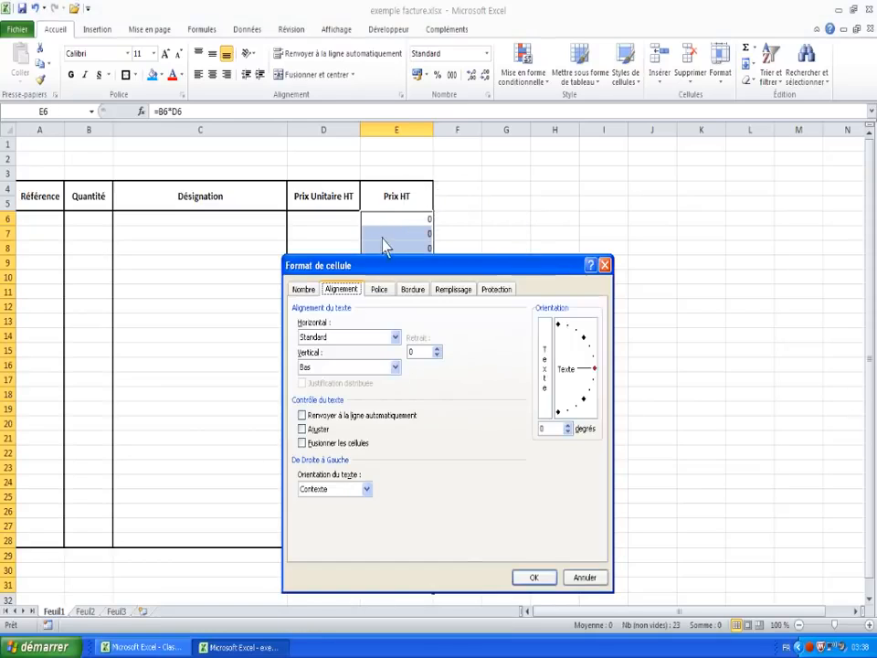
click(301, 290)
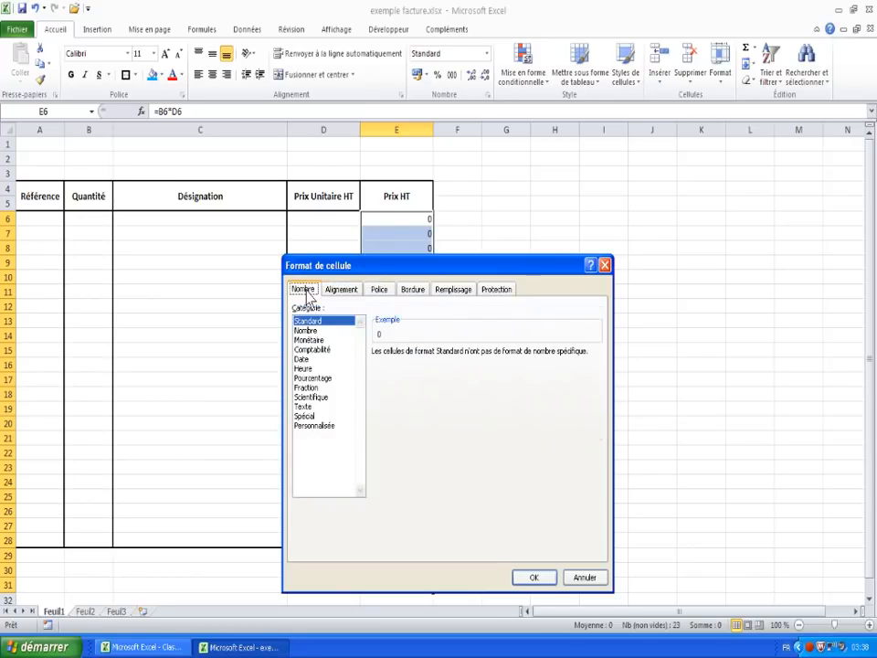
click(308, 340)
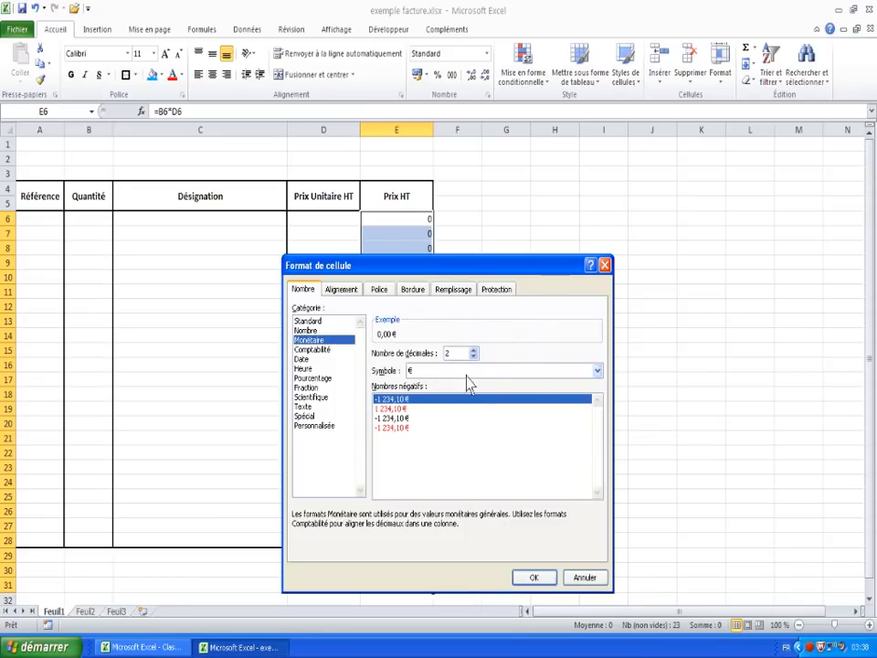
click(596, 370)
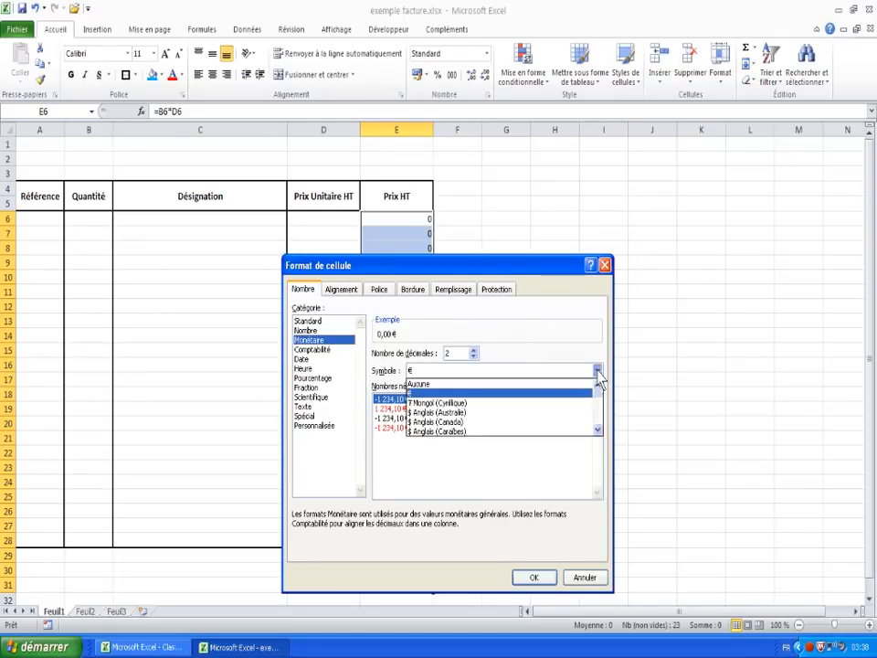
click(441, 392)
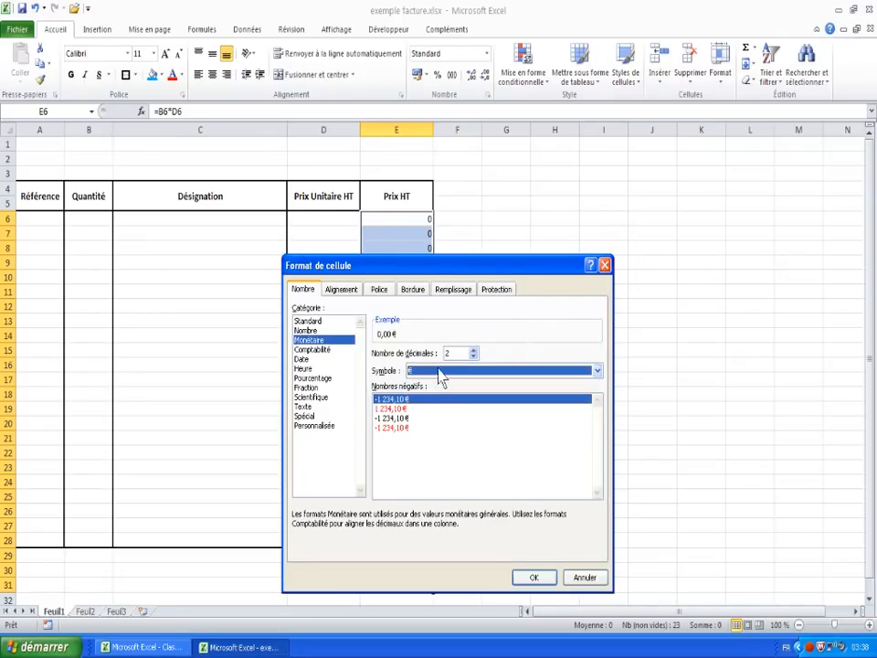
click(534, 578)
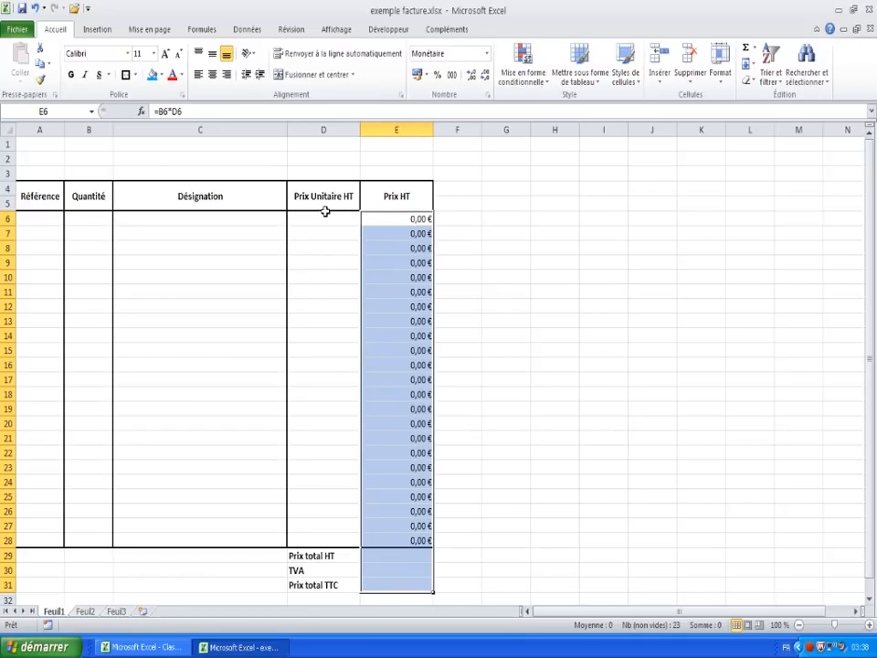
Format the Prix Unitaire HT cells D6:D28 as Monétaire with 2 decimals and the € symbol
drag(327, 220, 321, 541)
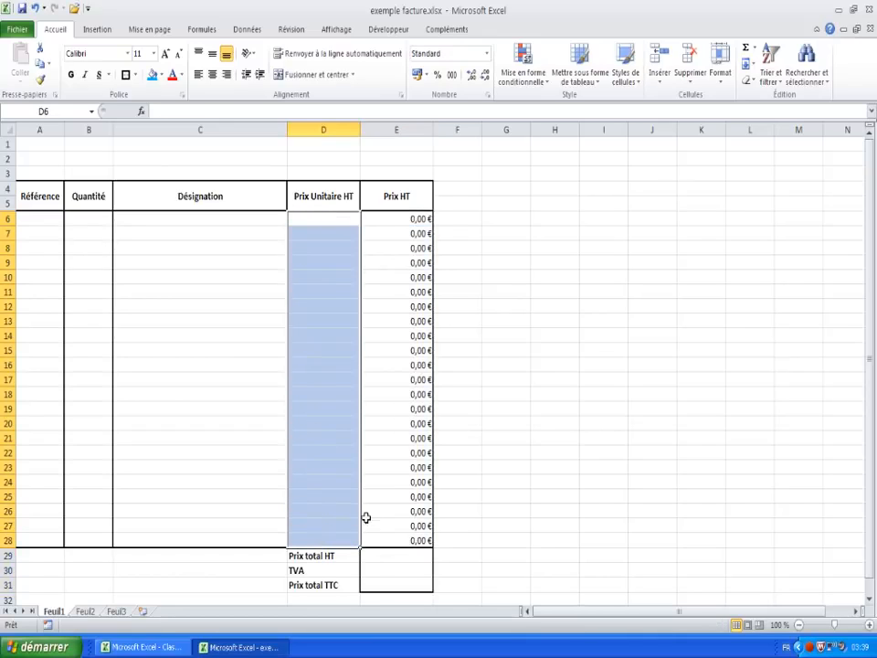
right_click(323, 220)
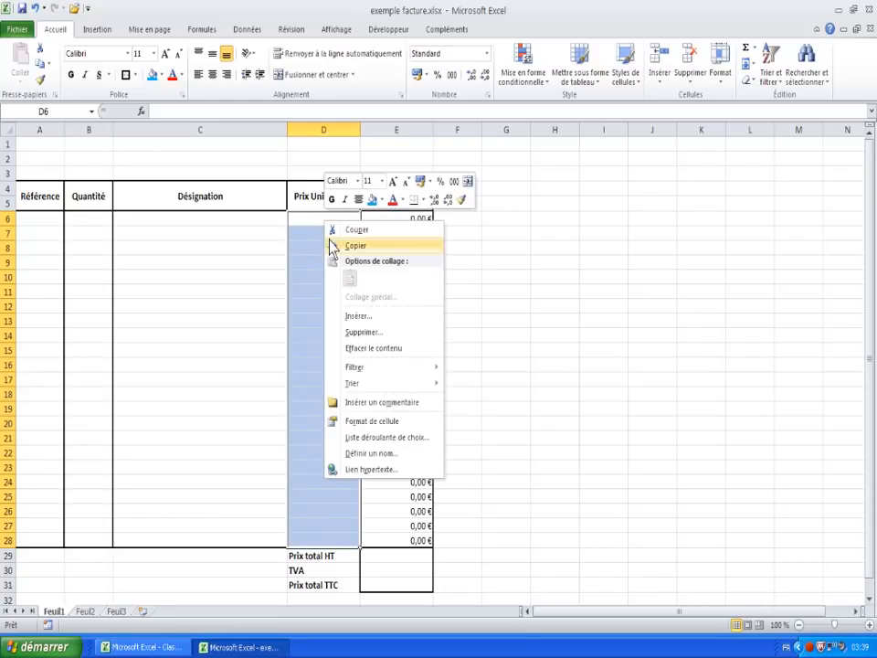
click(380, 427)
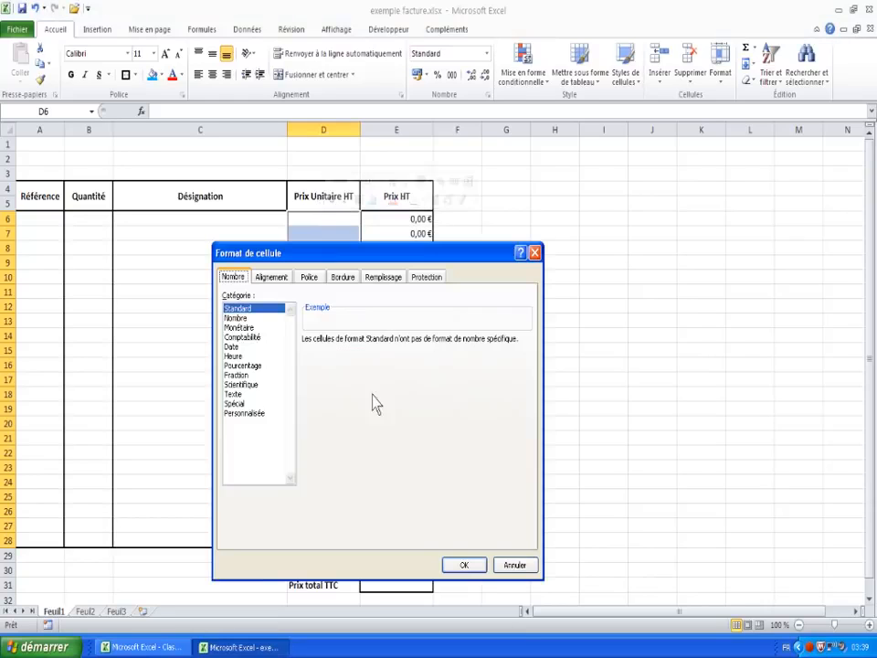
click(240, 328)
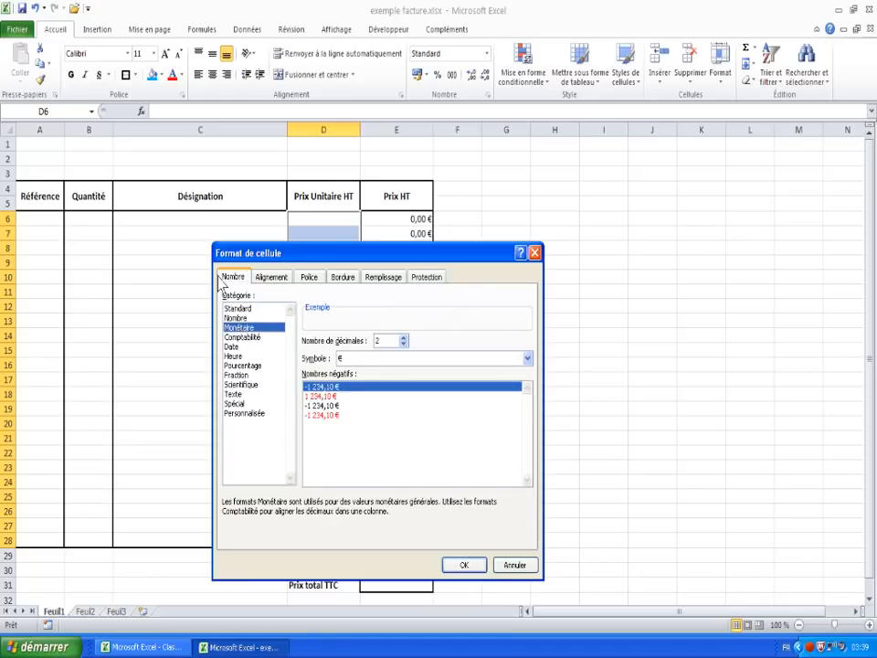
click(464, 565)
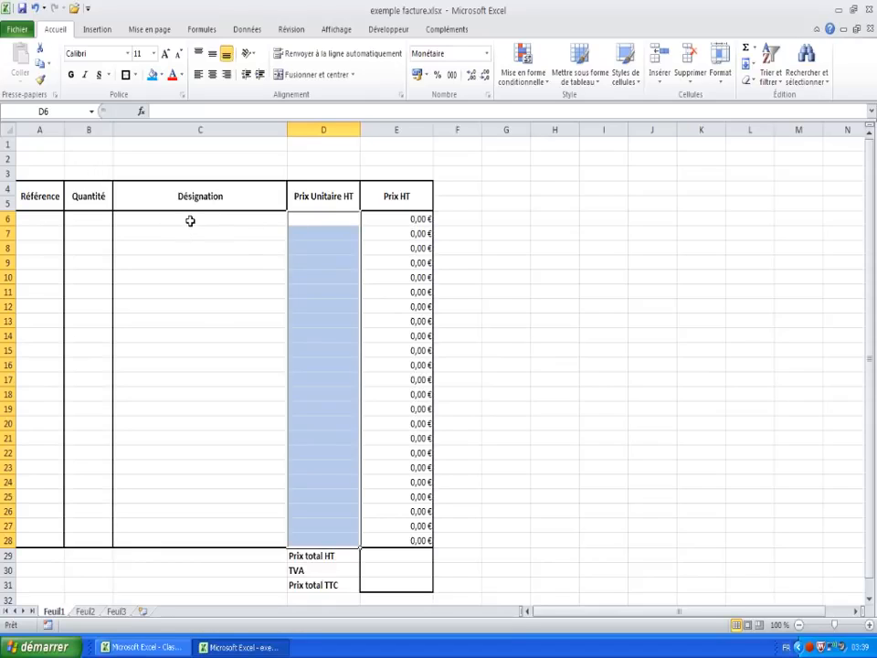
Set the number format of the Désignation cells C6:C28 to Texte
drag(190, 220, 180, 538)
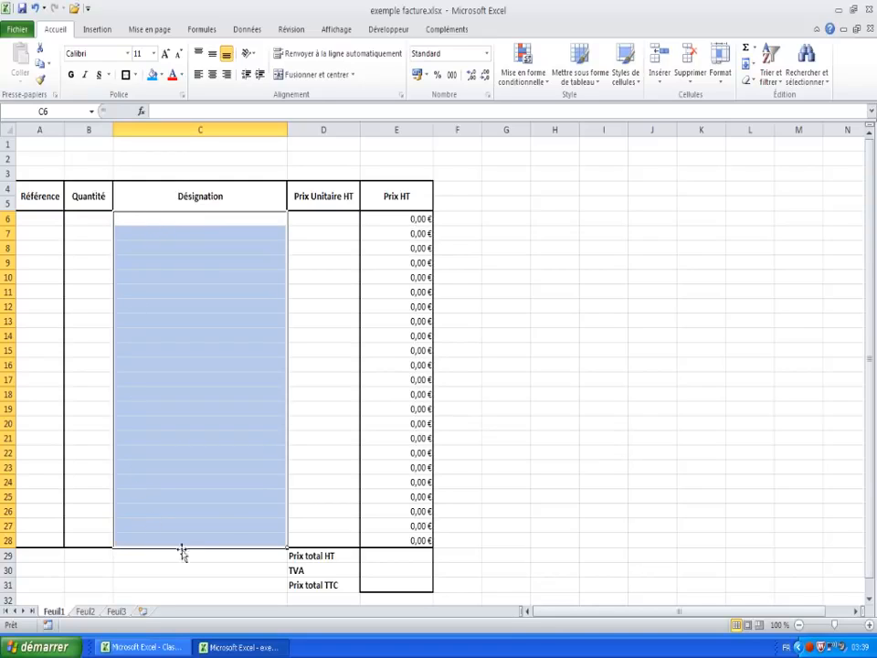
right_click(191, 261)
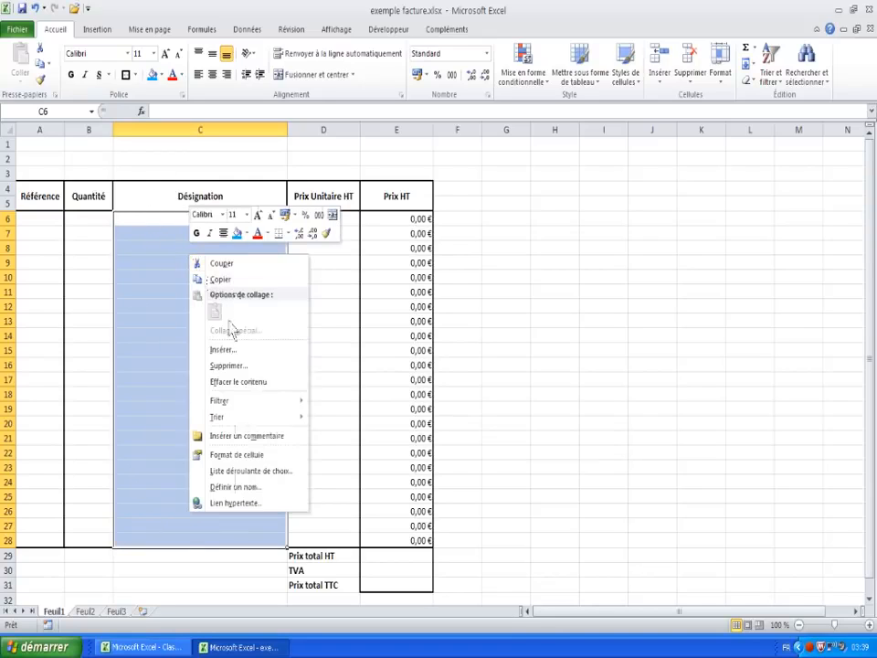
click(236, 454)
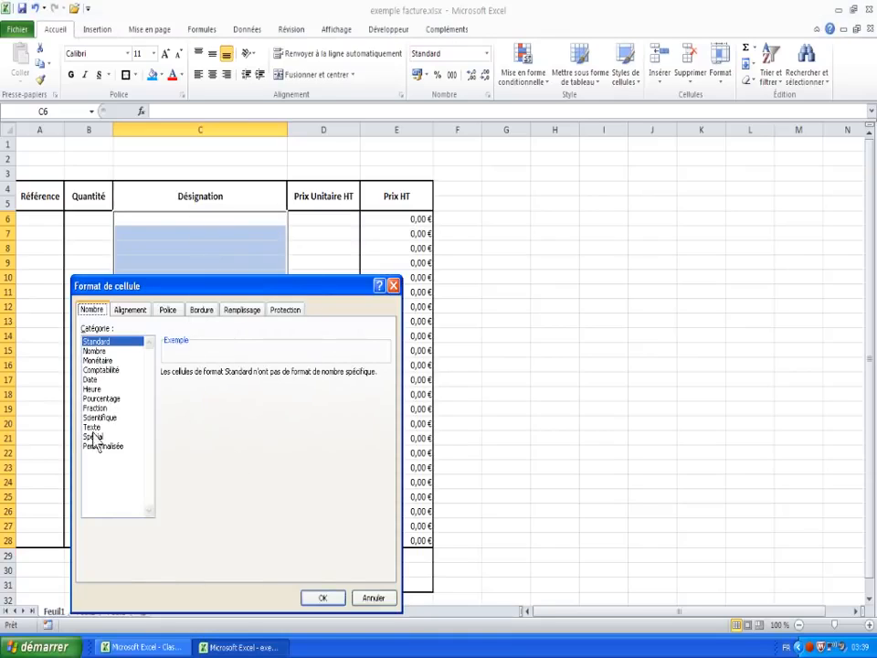
click(92, 426)
click(322, 598)
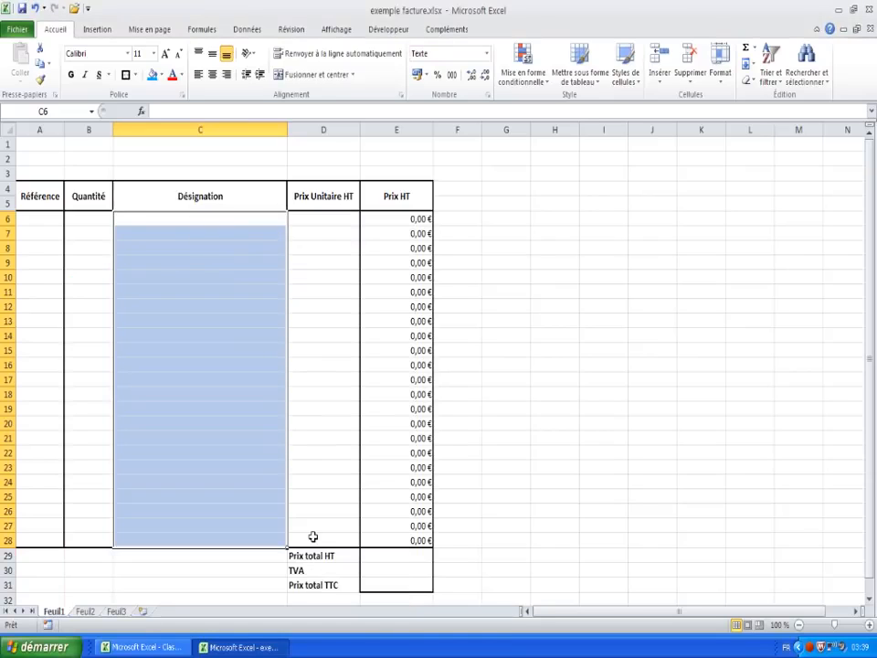
Set the number format of the Quantité cells B6:B28 to Nombre with 2 decimals
drag(98, 215, 108, 532)
right_click(107, 470)
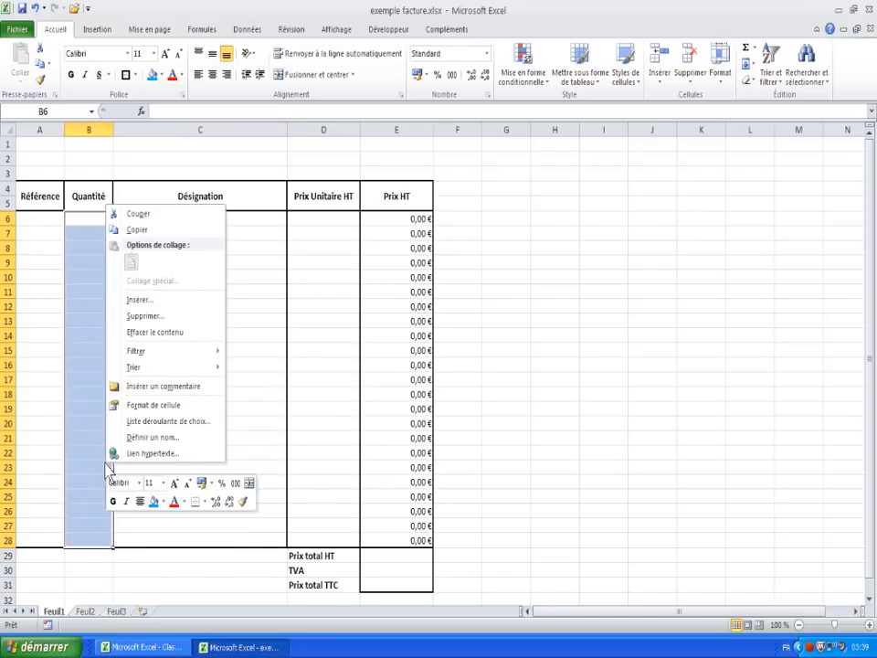
click(151, 405)
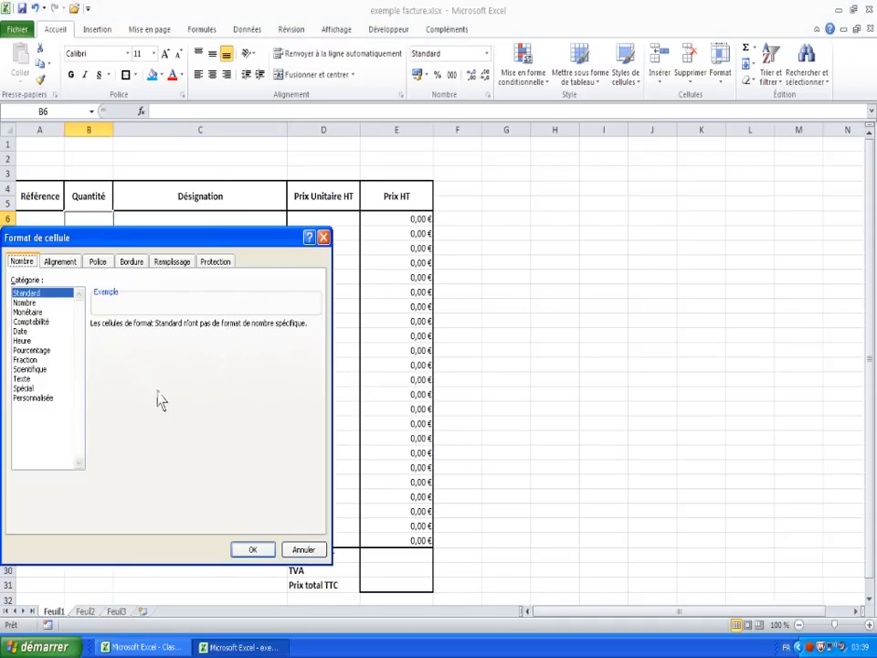
click(25, 304)
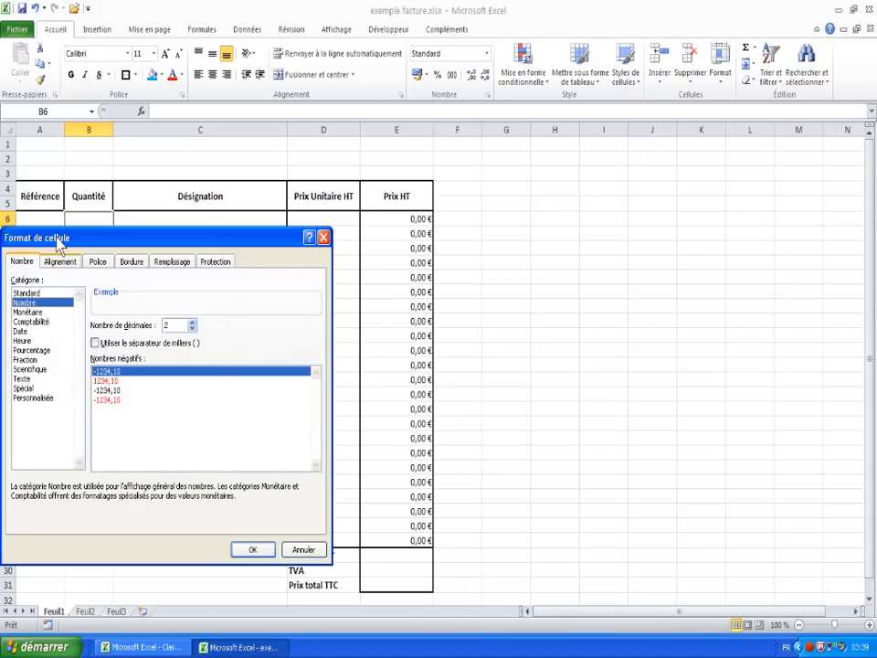
click(253, 549)
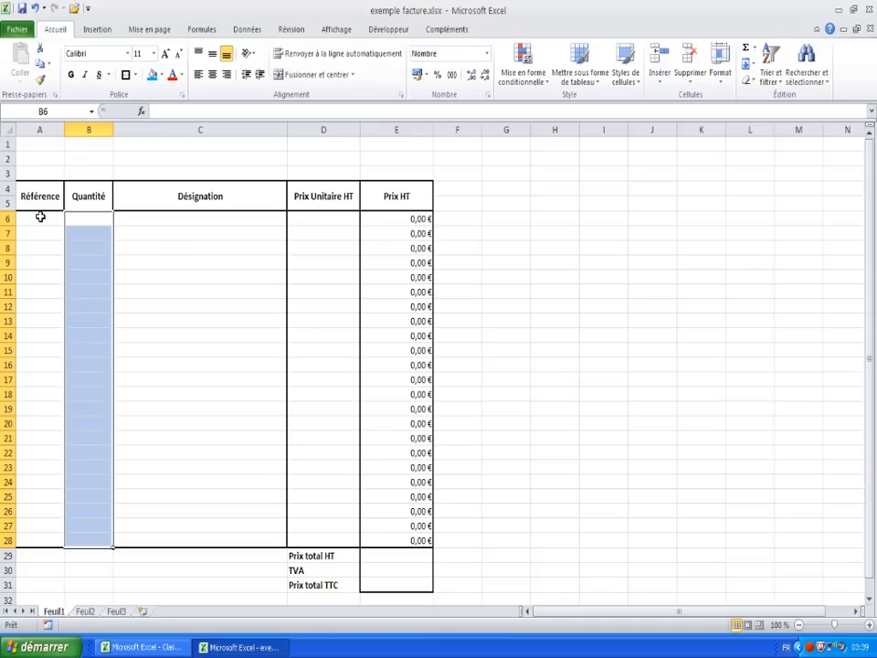
Set the number format of the Référence cells A6:A28 to Texte
drag(40, 217, 49, 539)
right_click(29, 250)
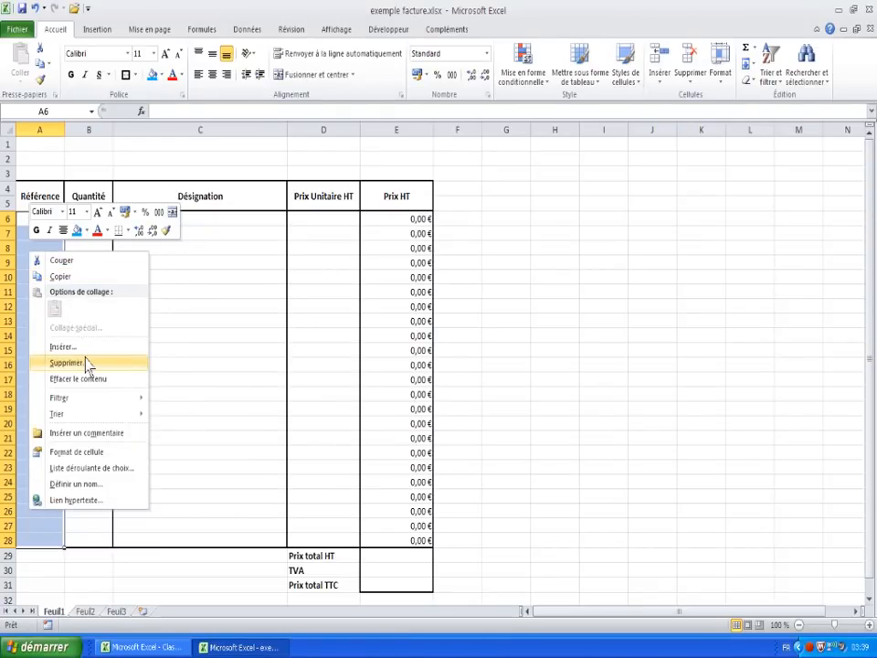
click(79, 453)
click(22, 428)
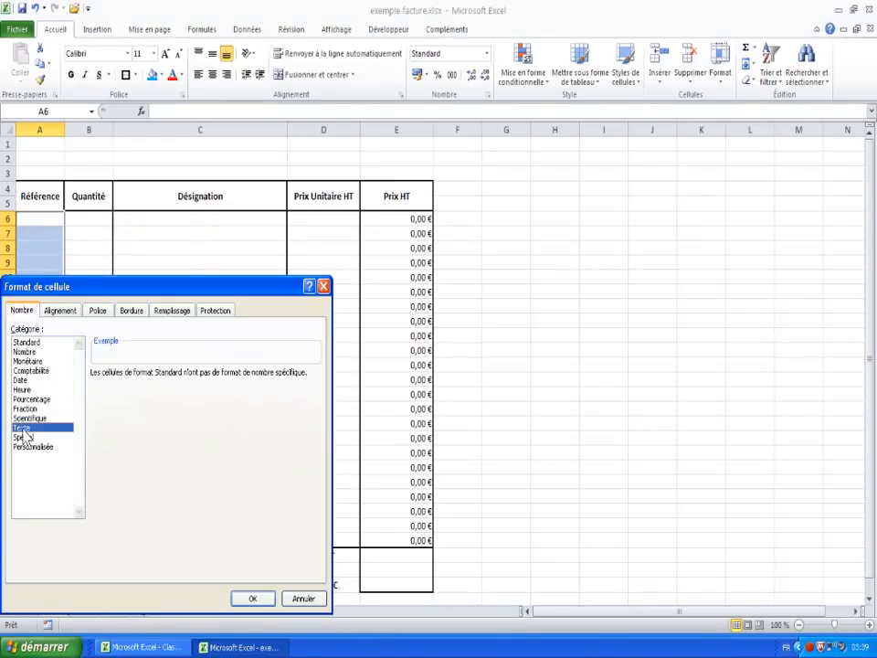
click(253, 598)
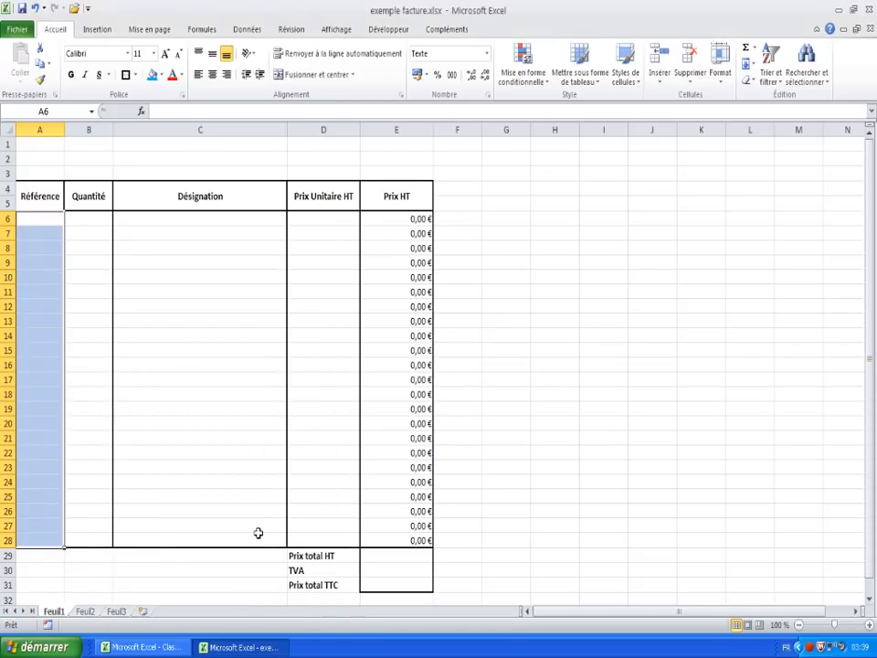
Enter the test reference 0405 in the Texte cell A6 and in the Standard cell H6
click(42, 224)
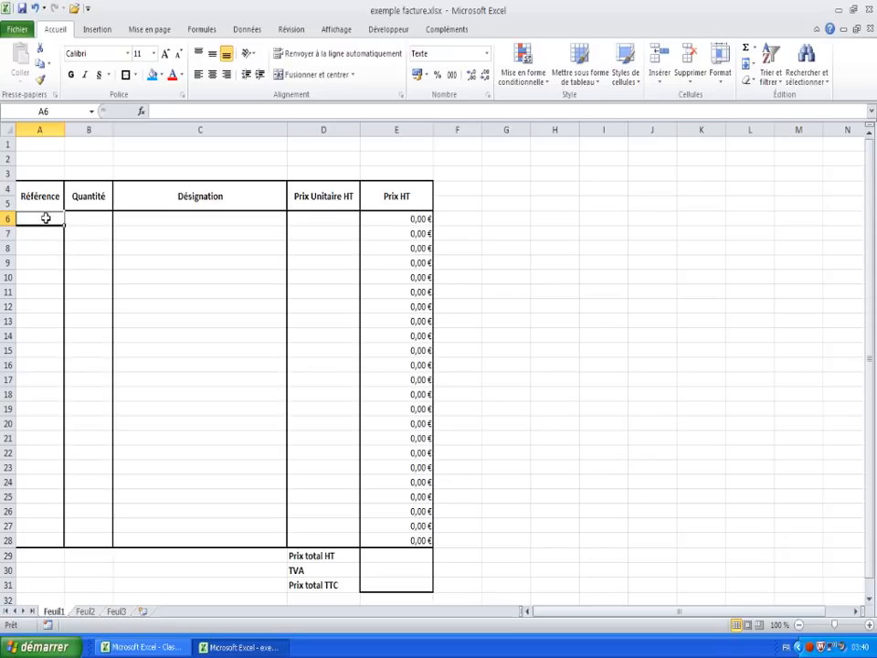
text(0405)
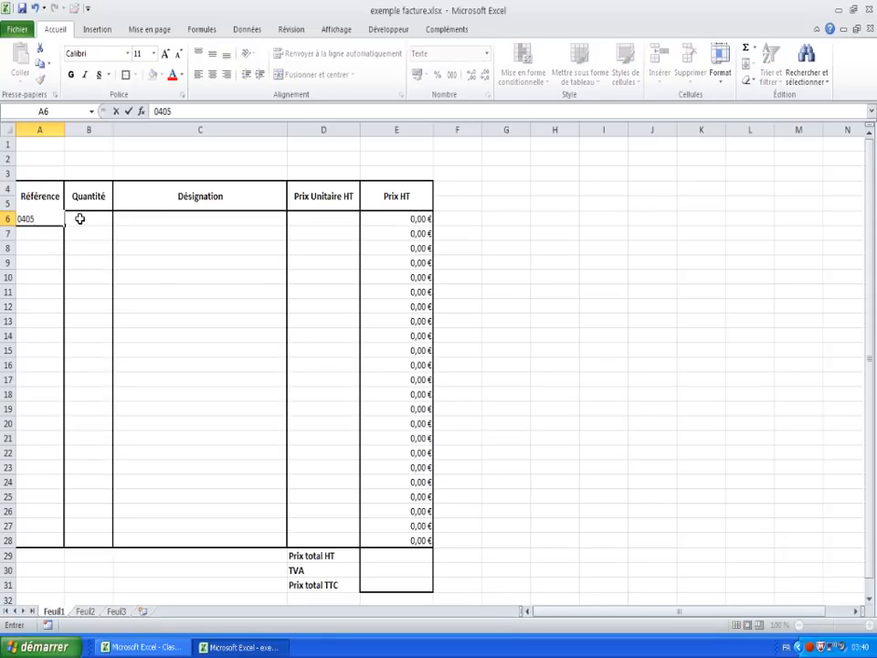
key(Return)
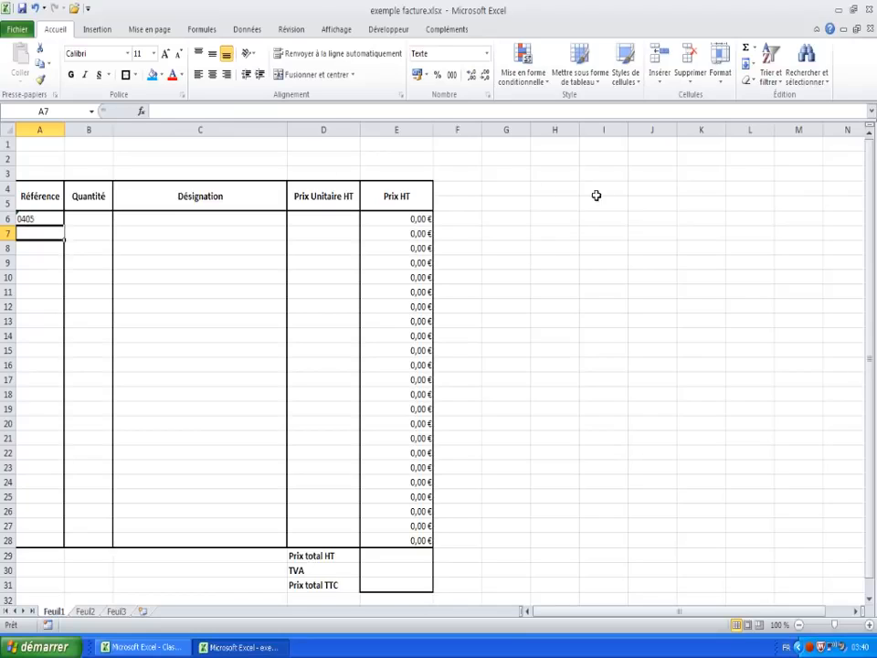
click(568, 217)
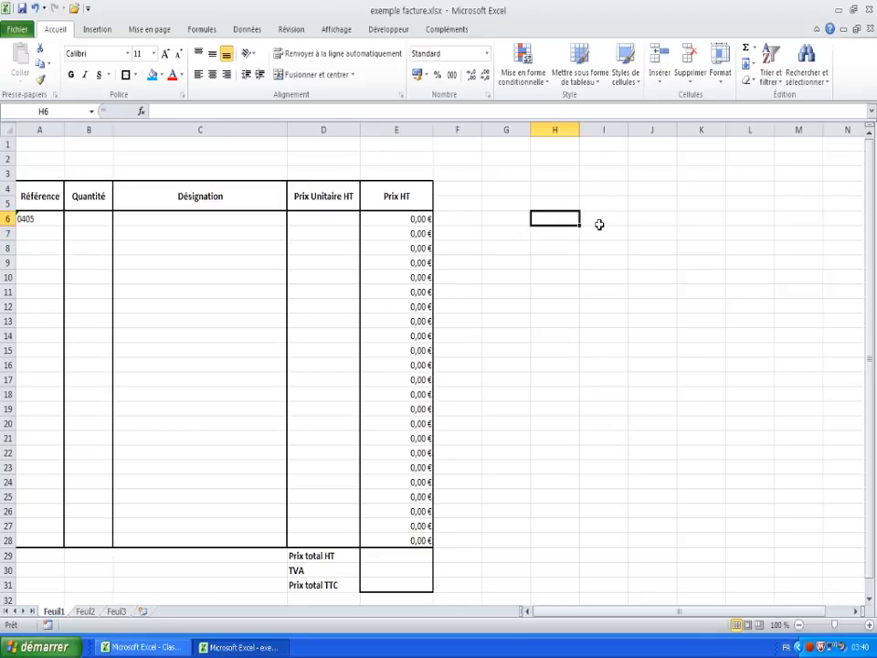
text(0)
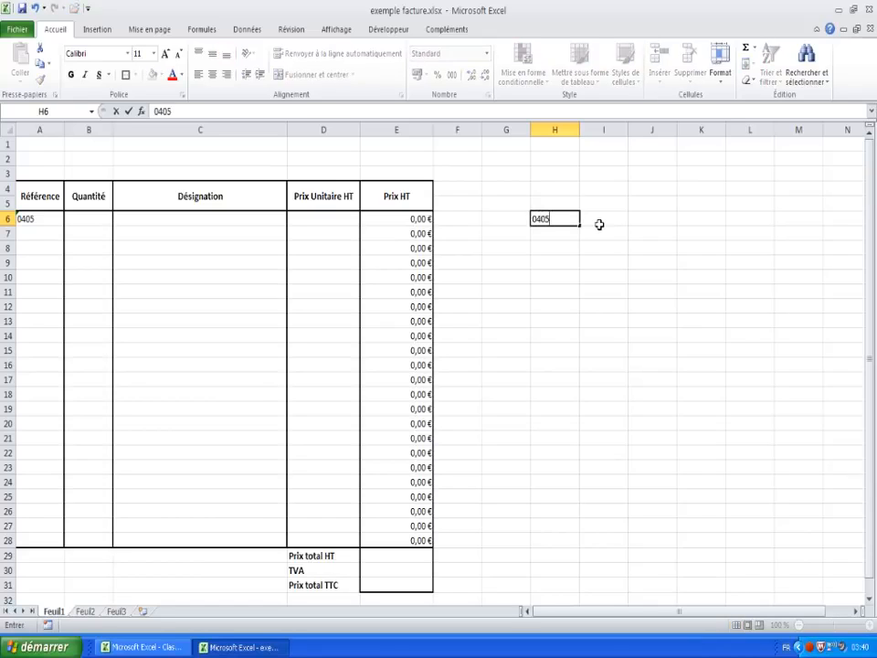
text(405)
key(Return)
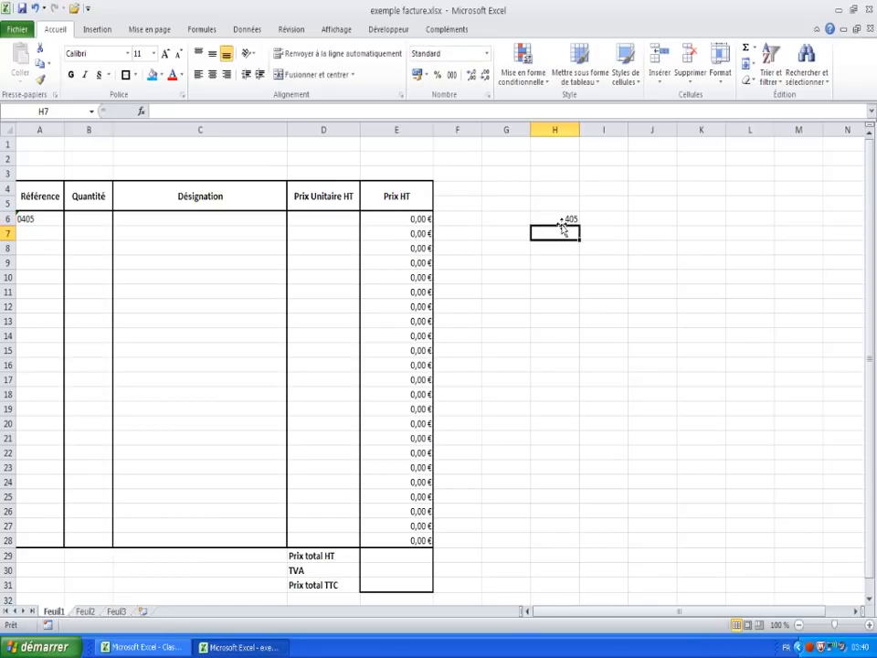
Clear the test entries from cells H6 and A6
click(570, 219)
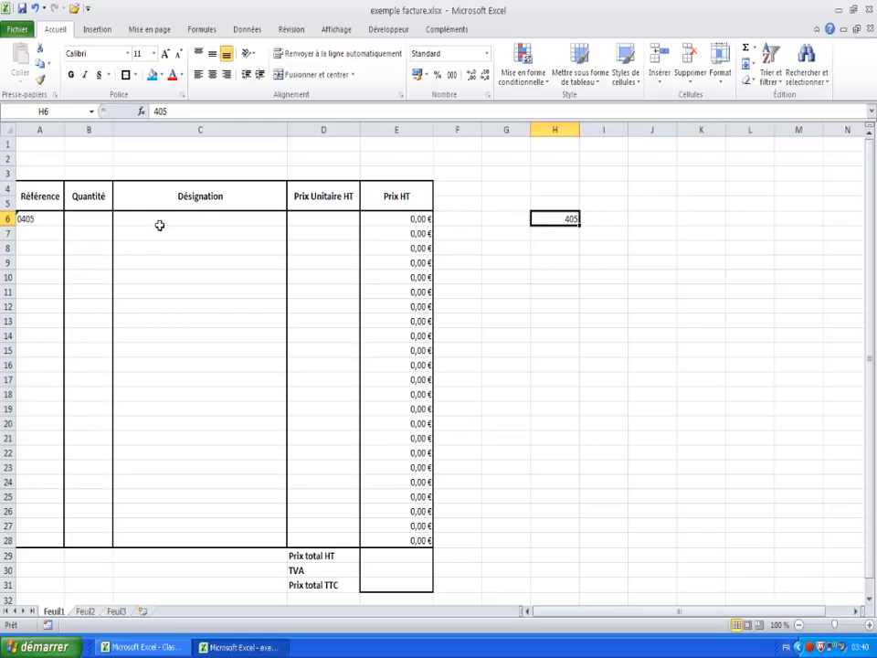
click(569, 233)
click(564, 218)
click(34, 219)
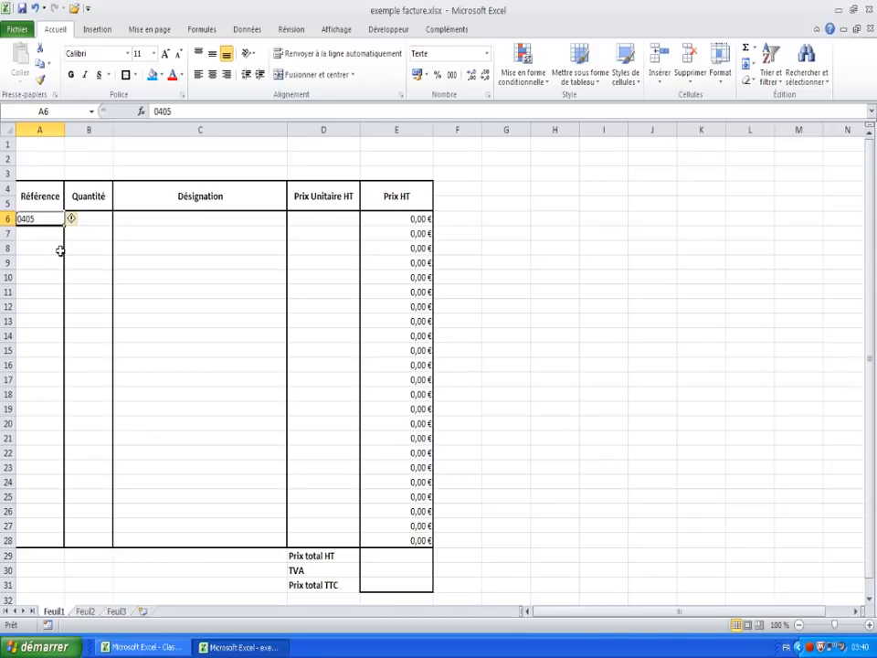
key(Delete)
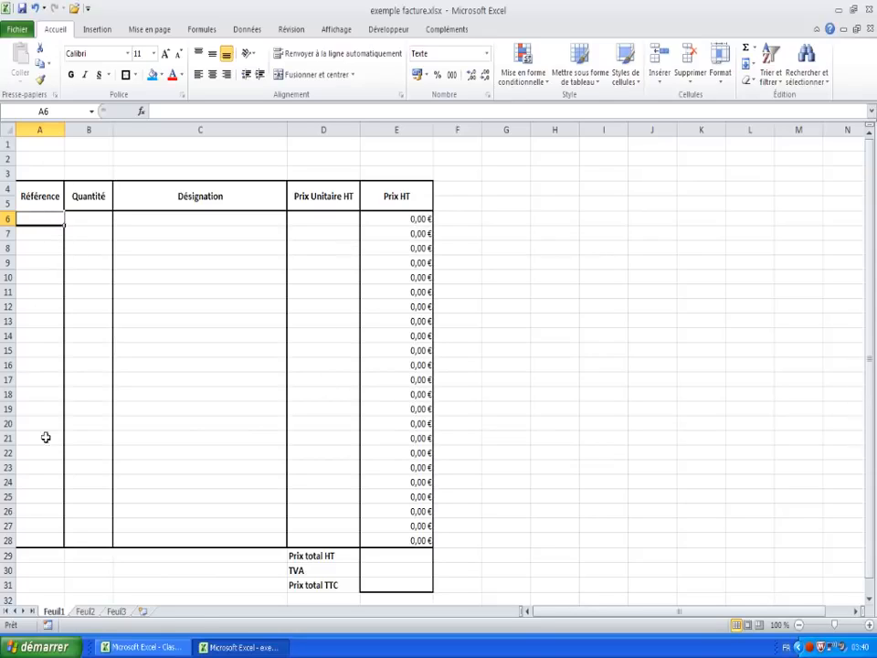
Centre horizontally the Référence and Quantité cells A6:B28, the price cells D6:E28 and the total cells E29:E31
drag(50, 213, 82, 542)
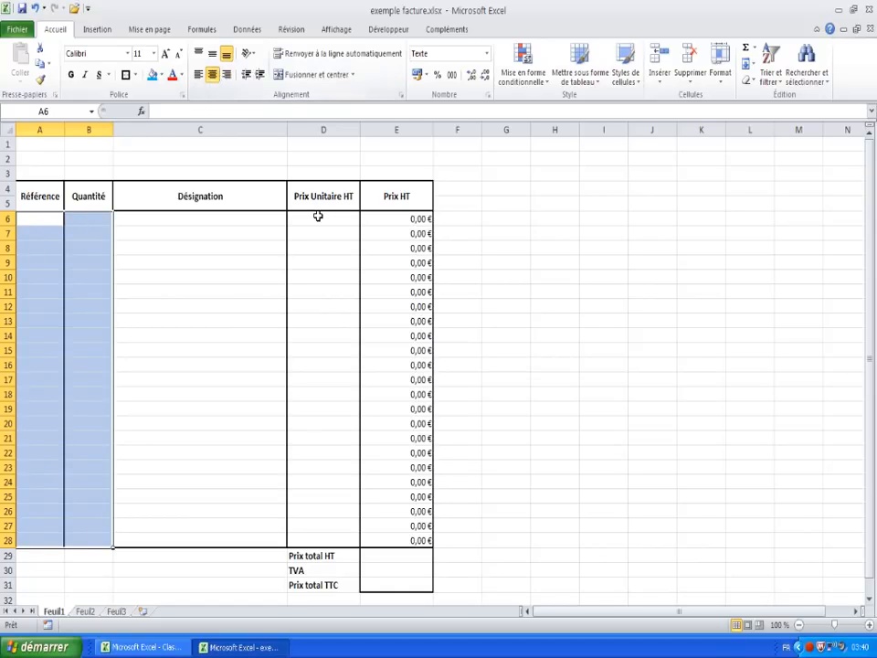
drag(319, 219, 412, 539)
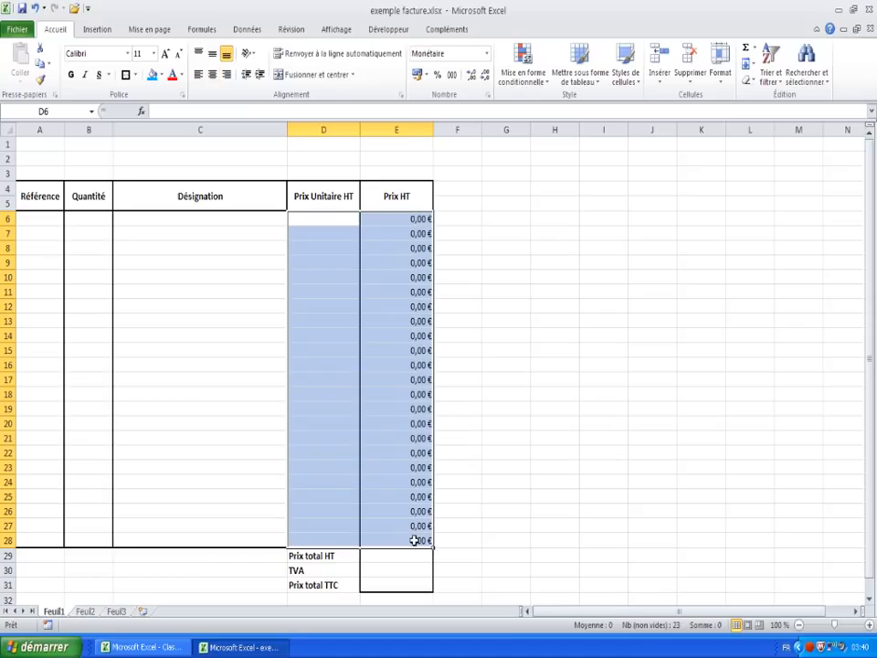
click(214, 76)
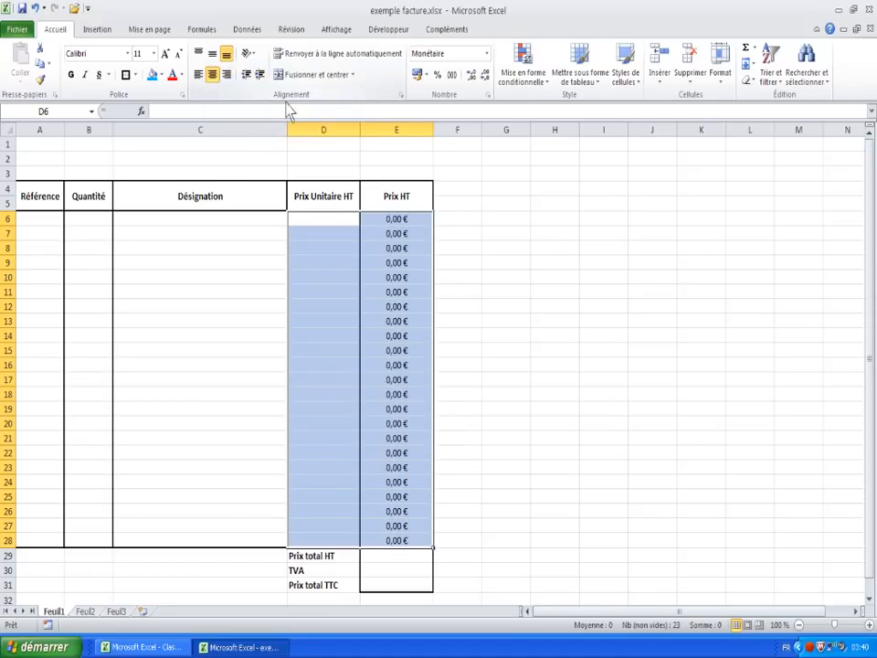
drag(400, 556, 401, 579)
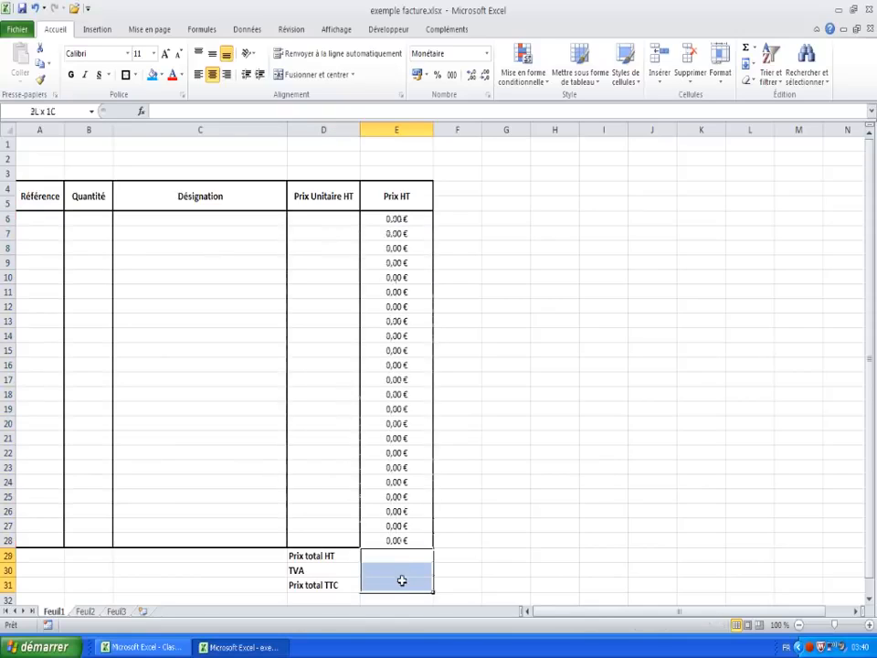
click(213, 75)
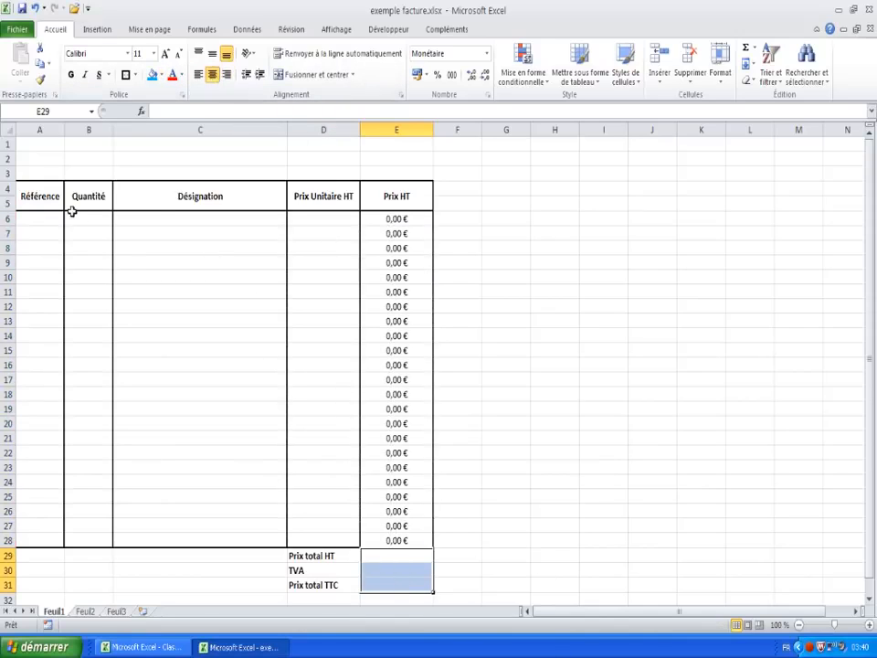
Fill the table's header cells A4:E5 with the standard light blue colour
drag(50, 193, 397, 202)
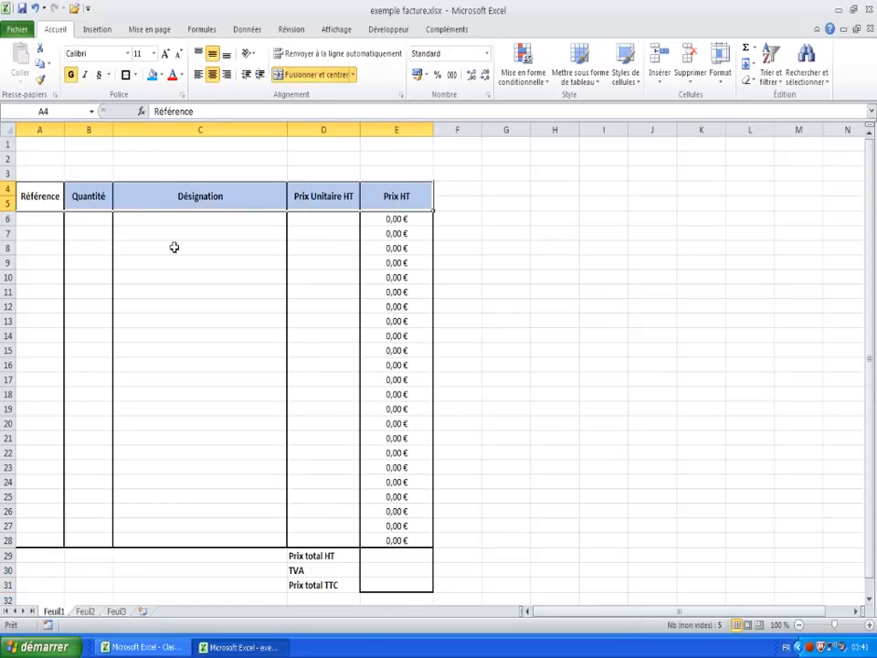
click(152, 75)
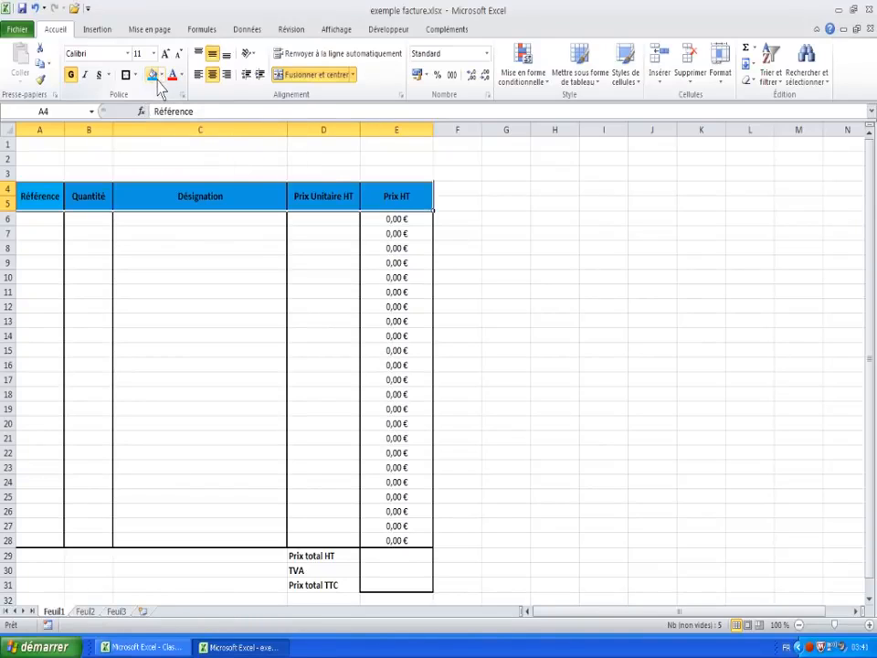
click(161, 74)
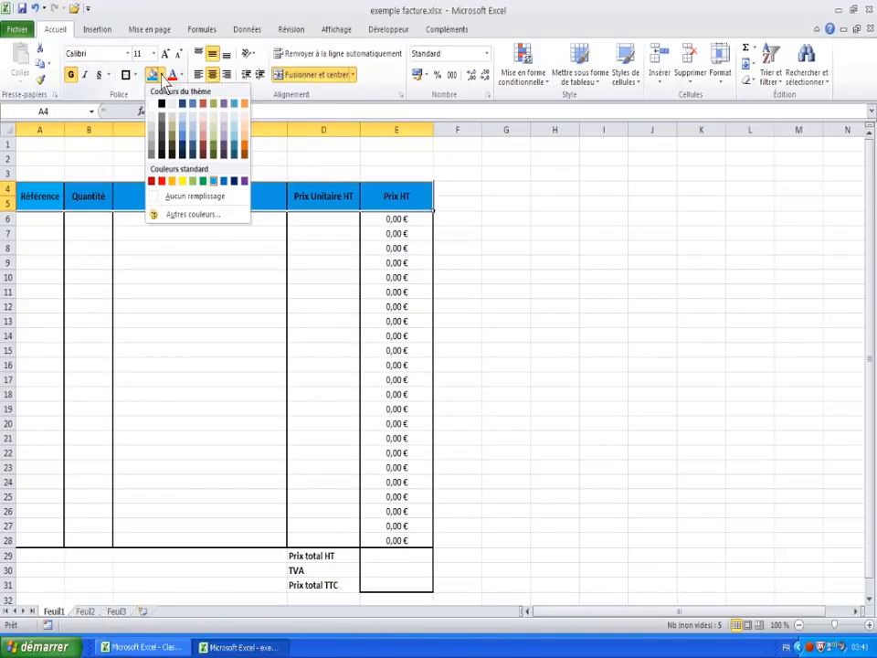
click(213, 182)
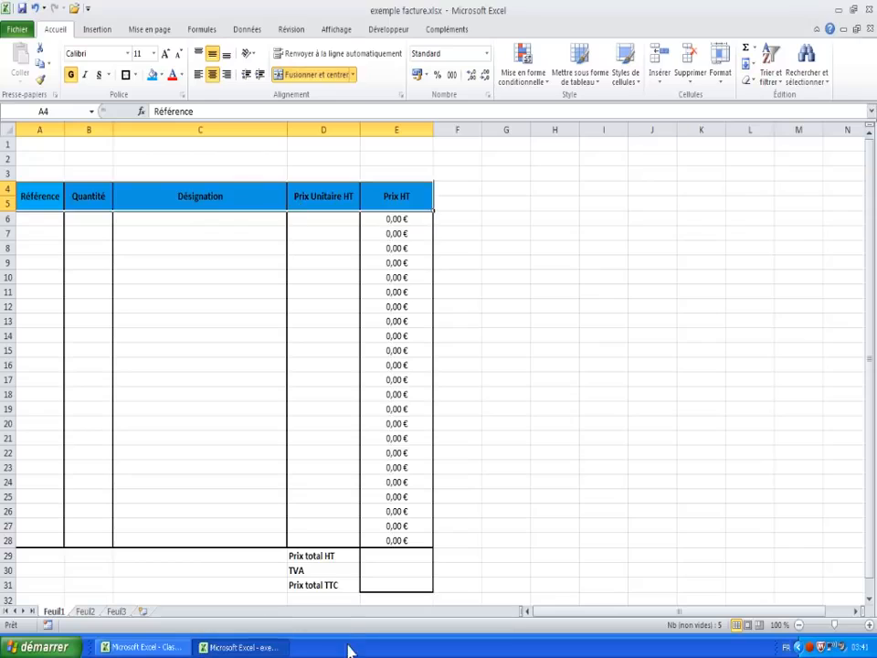
Fill the Prix total TTC cell E31 with the standard yellow colour
click(384, 584)
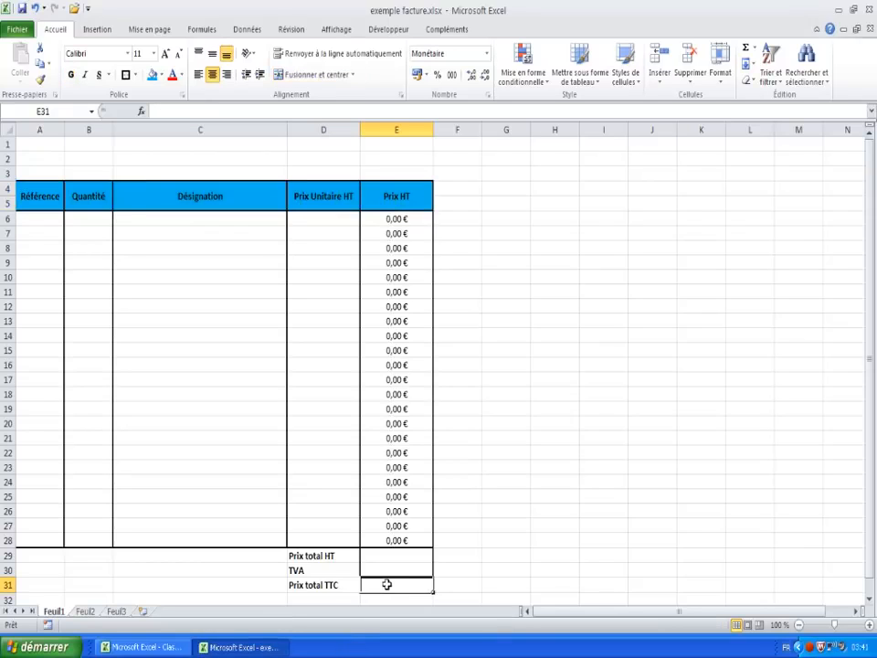
click(162, 75)
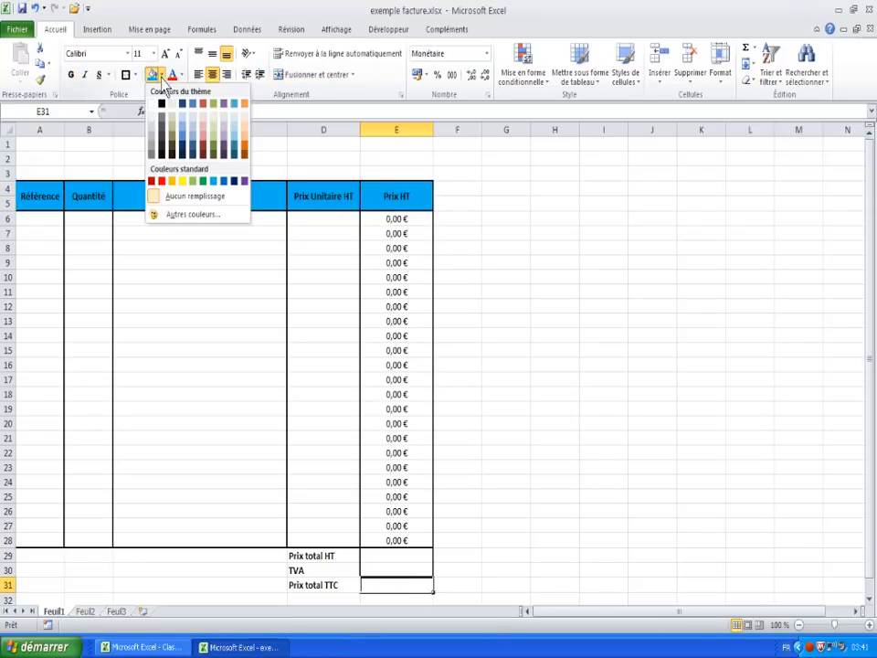
click(180, 180)
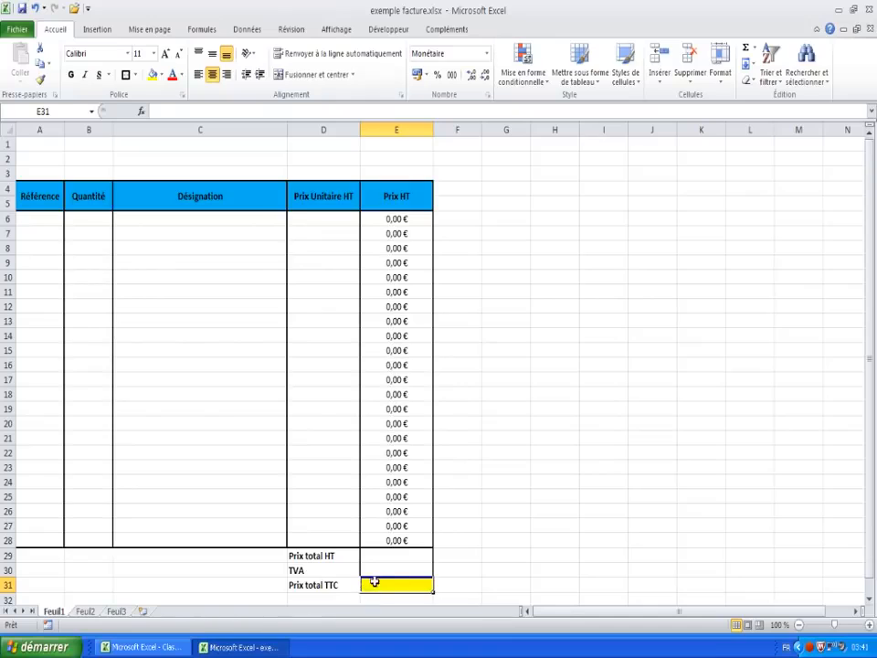
Make the Prix total TTC cell E31 bold with a standard red font colour
click(71, 74)
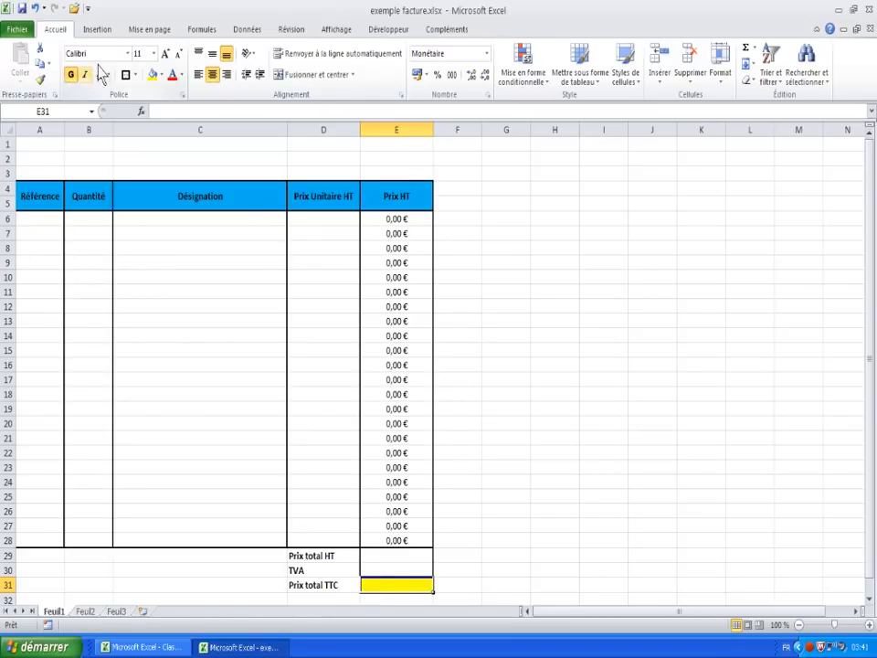
click(173, 80)
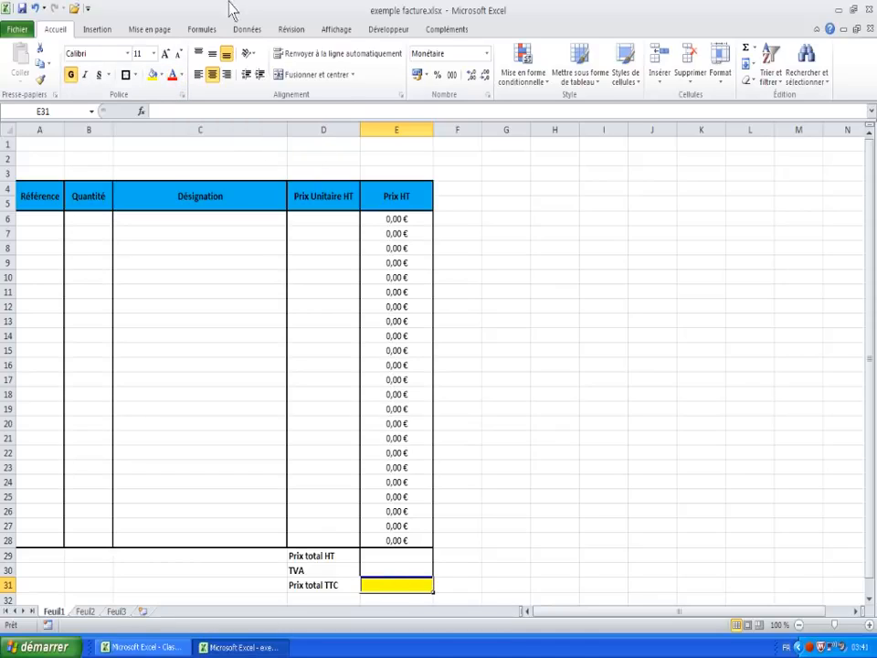
click(181, 74)
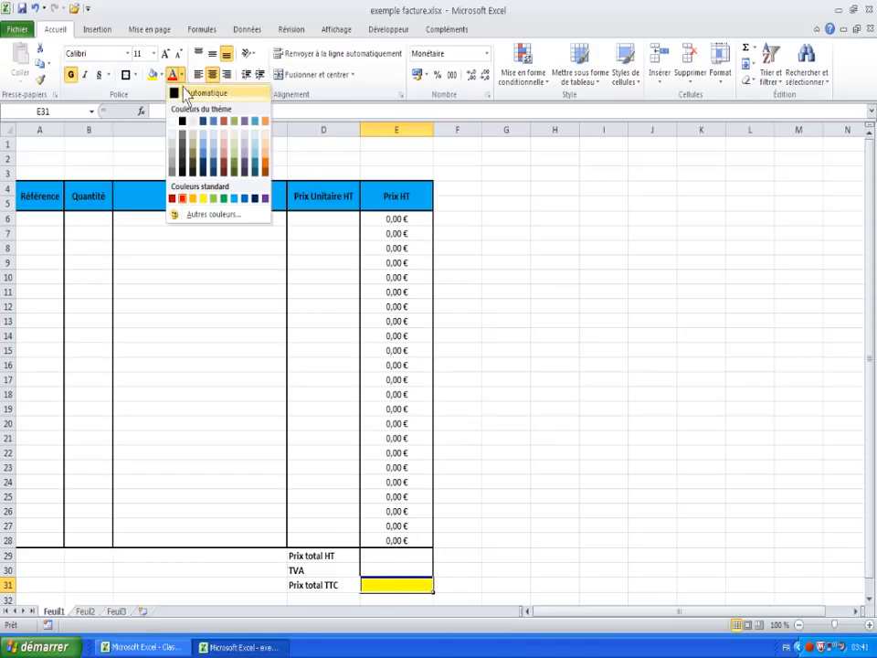
click(181, 198)
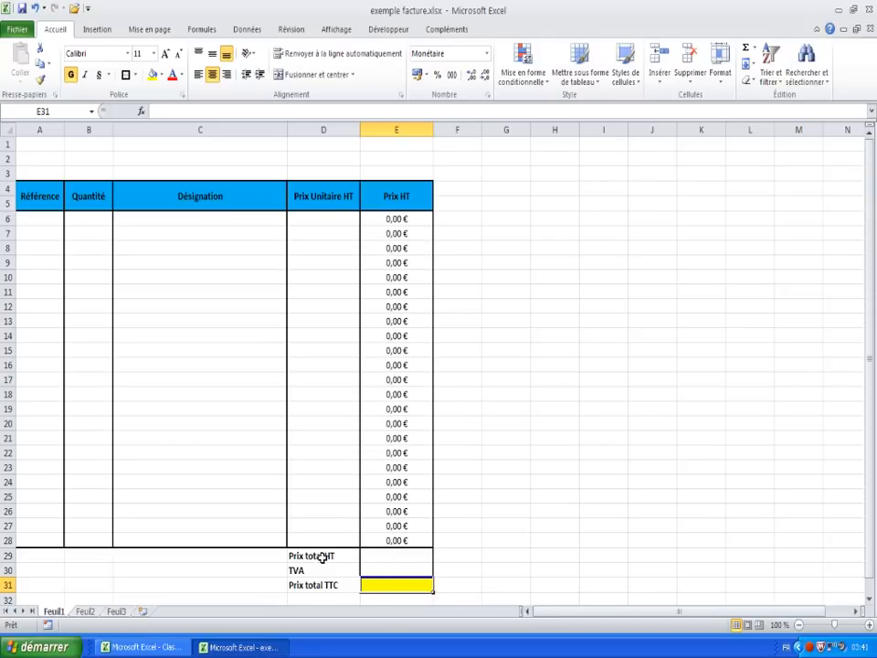
Calculate Prix total HT in E29 with the formula =SOMME(E6:E28)
click(387, 555)
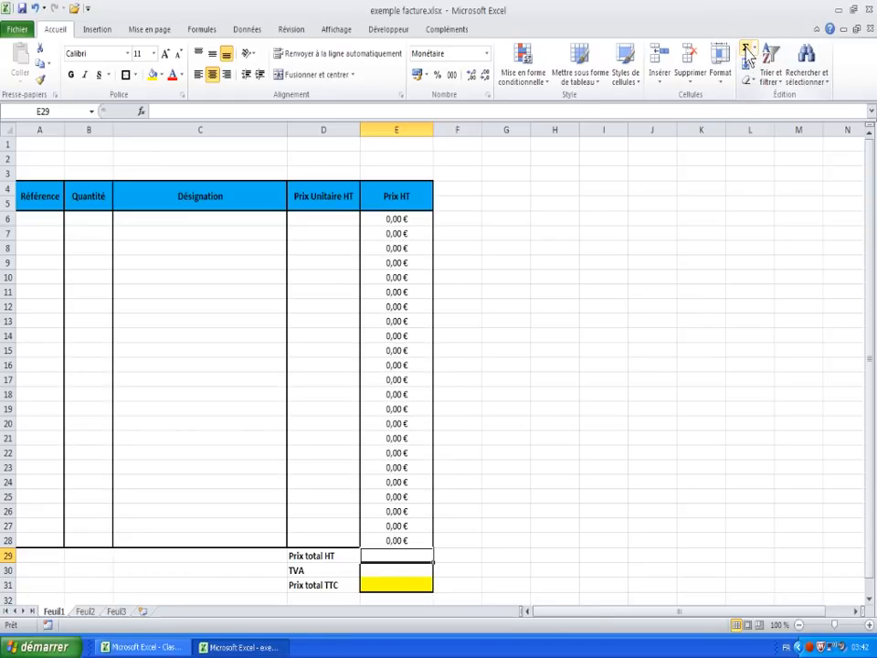
click(746, 52)
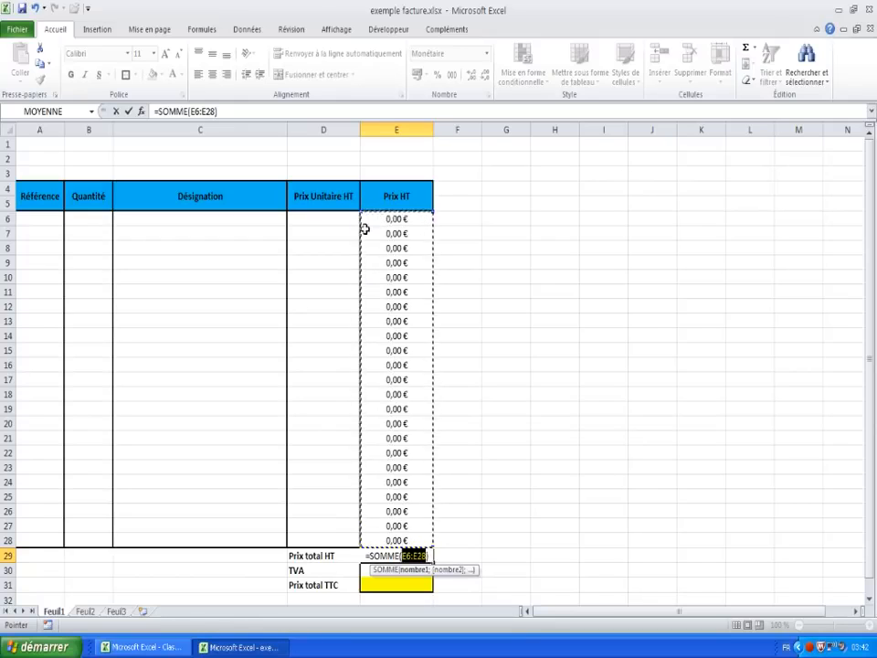
drag(399, 221, 409, 539)
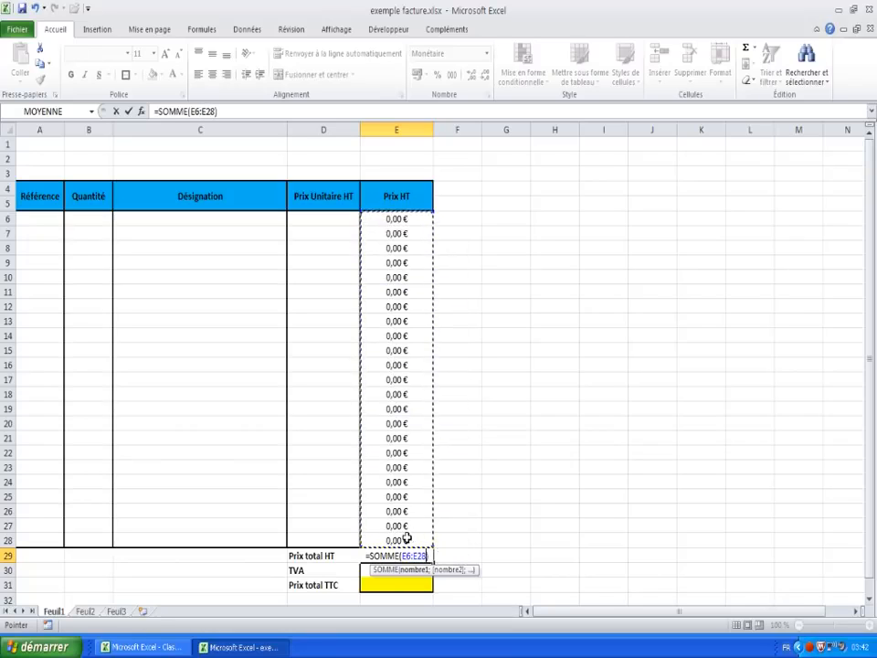
key(Return)
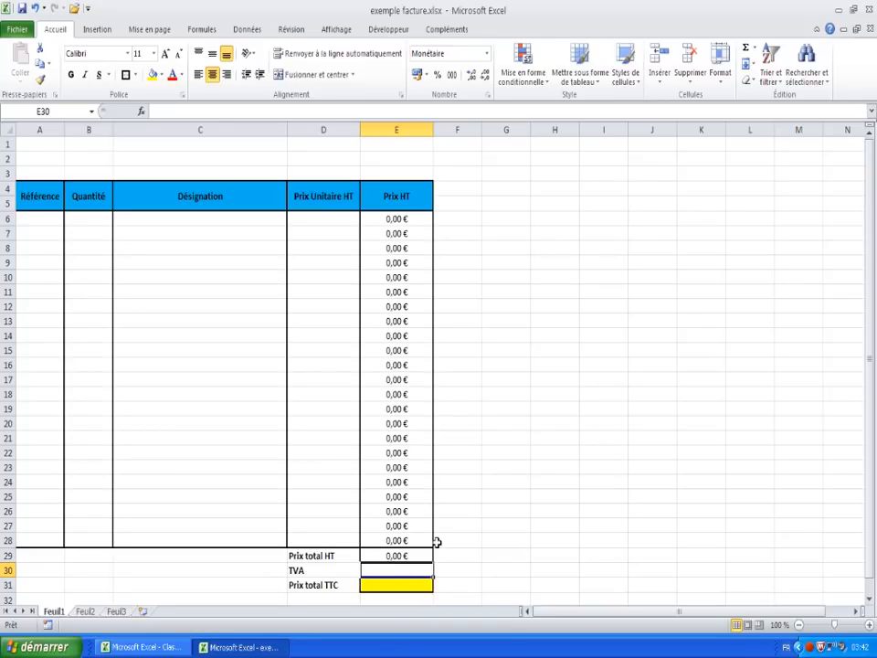
Calculate the TVA in E30 with the formula =E29*0,196
text(=)
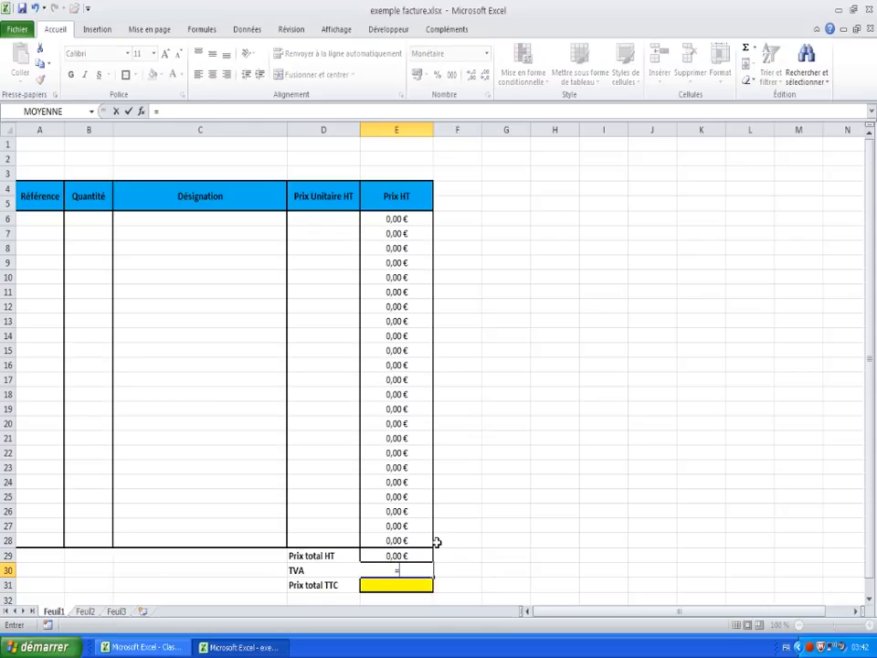
click(395, 554)
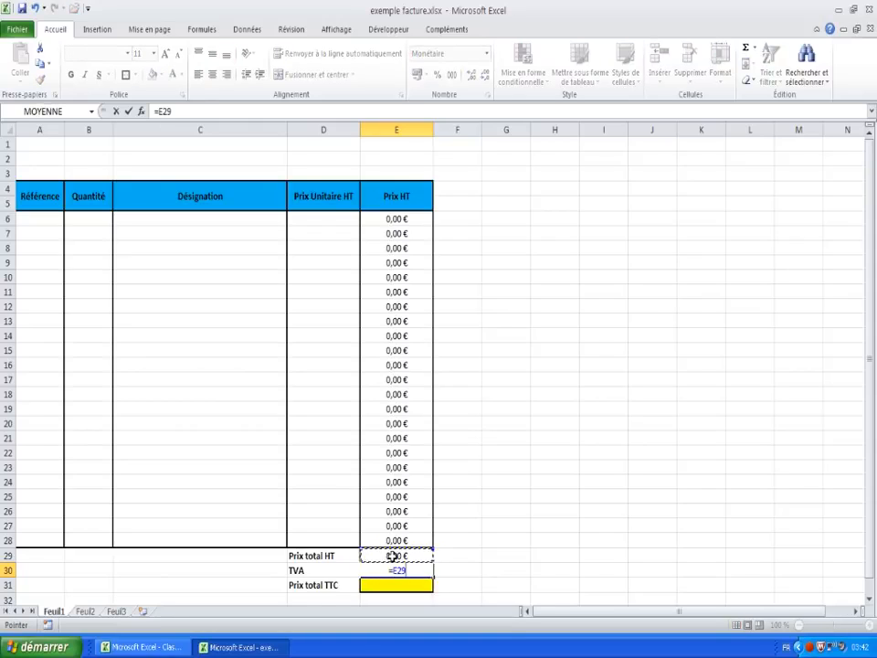
text(*0,196)
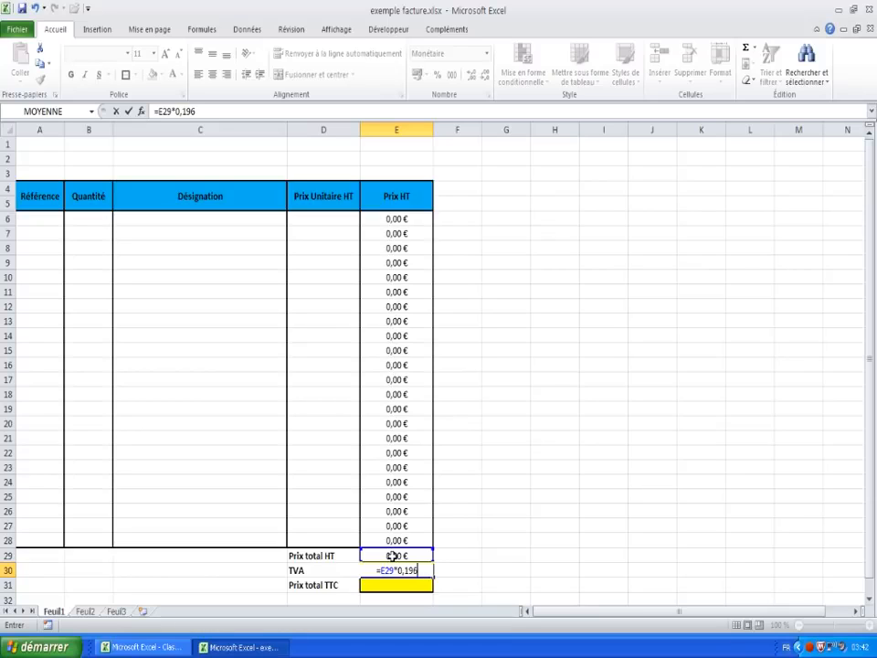
key(Return)
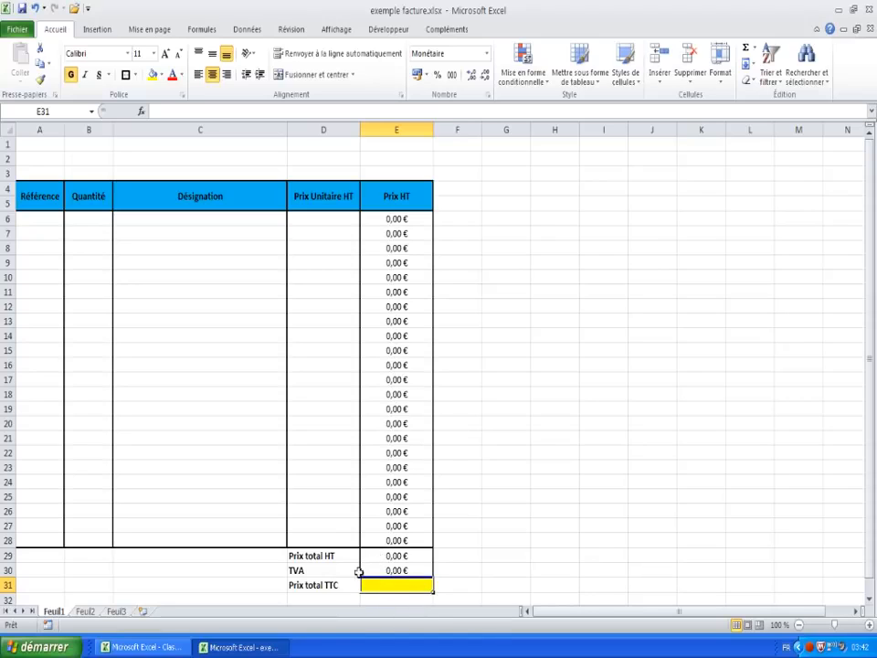
Calculate Prix total TTC in E31 with the formula =E29+E30
text(=)
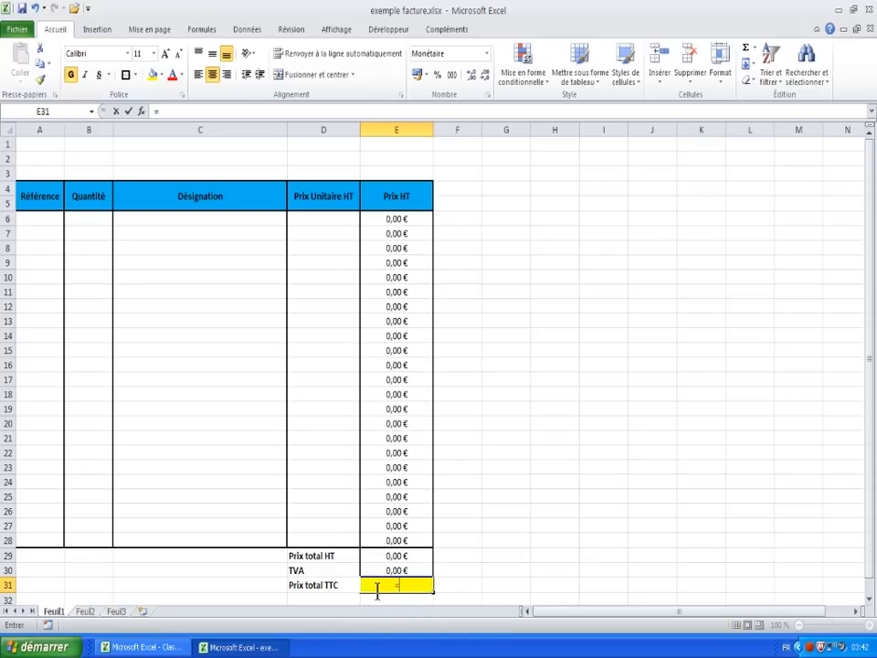
click(396, 555)
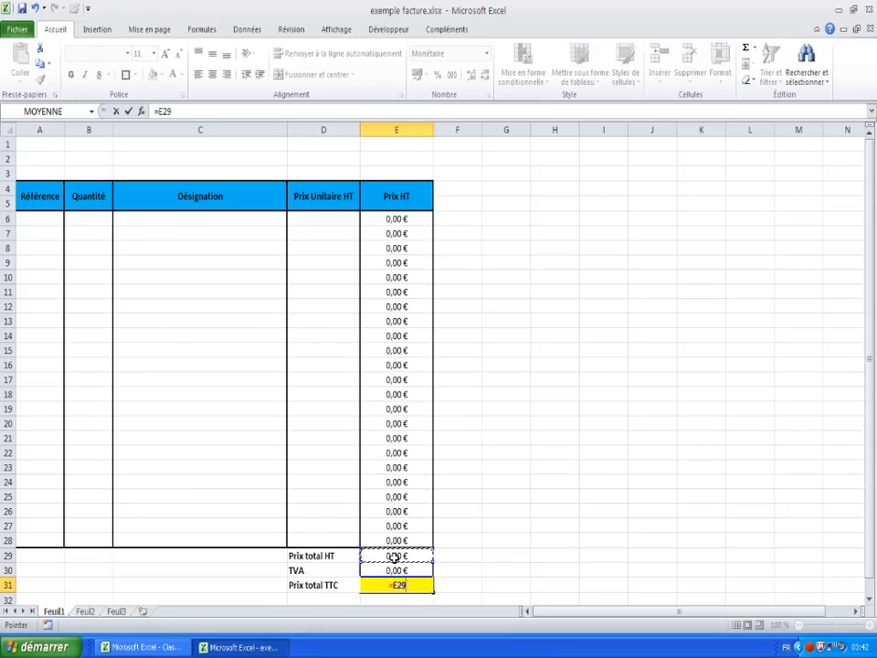
text(+)
click(408, 569)
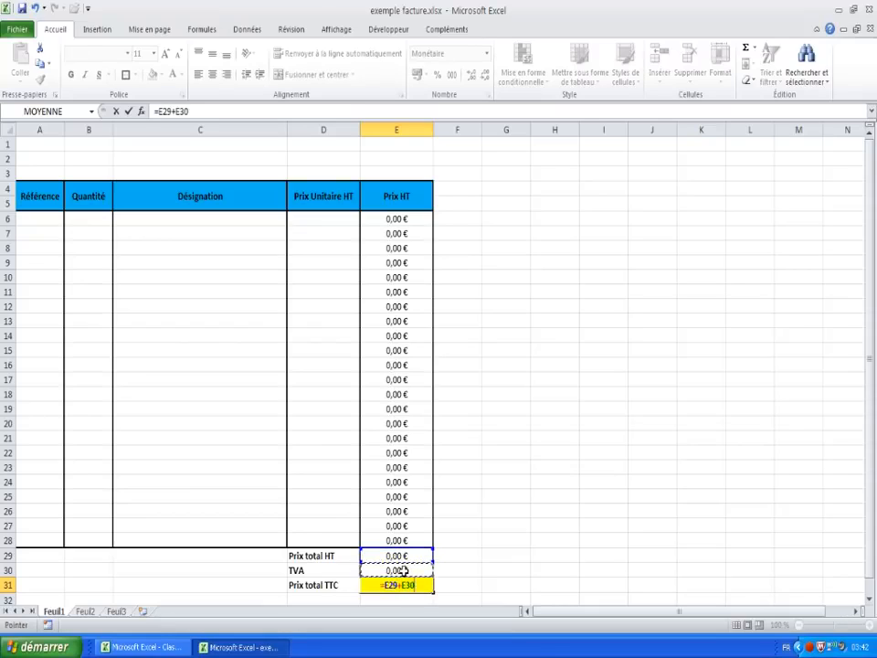
key(Return)
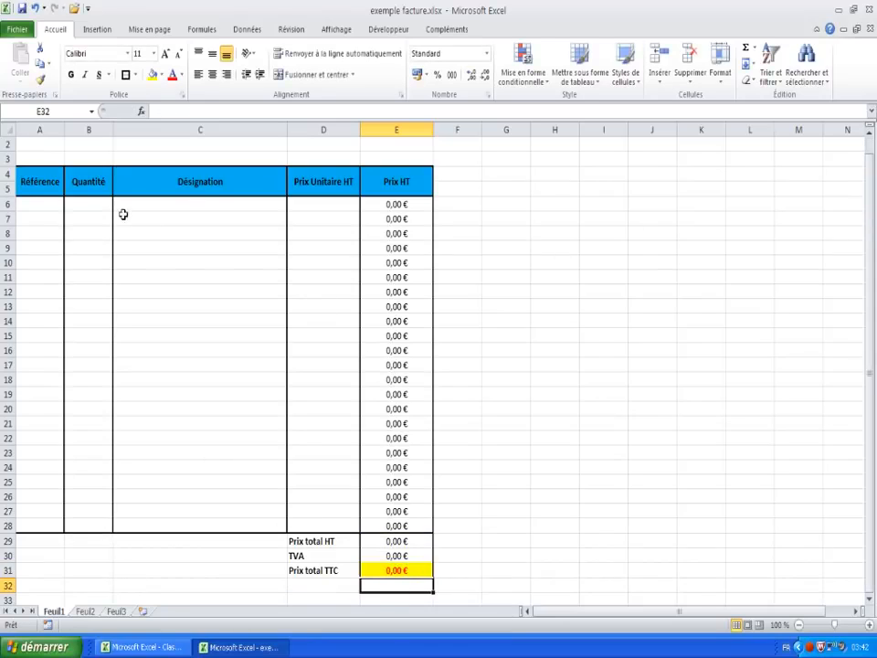
Fill invoice row 6 with reference ref1, quantity 3, designation fdfgdfgdfgdfg and unit price 12,50
click(45, 210)
text(ref1)
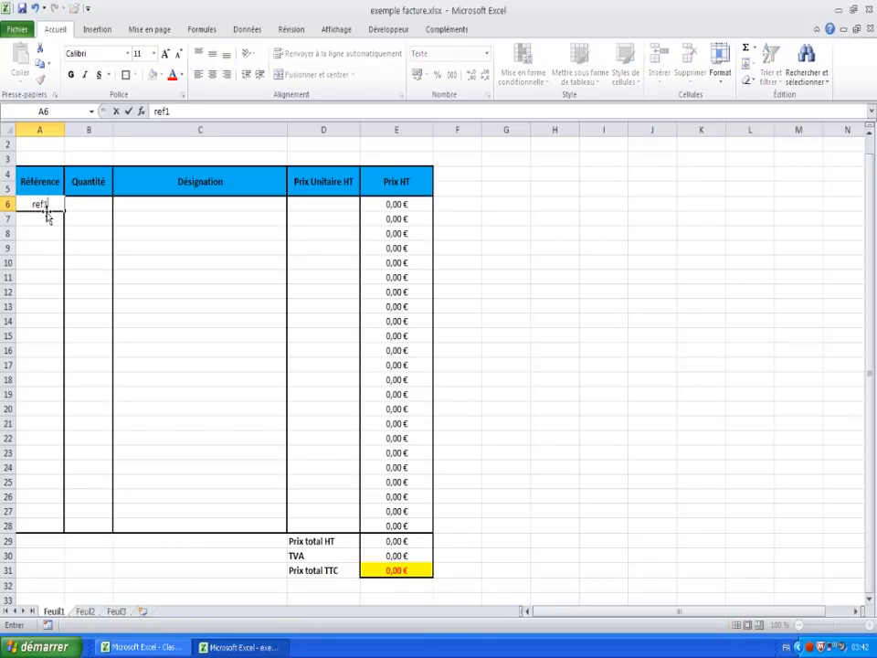
key(Tab)
text(3)
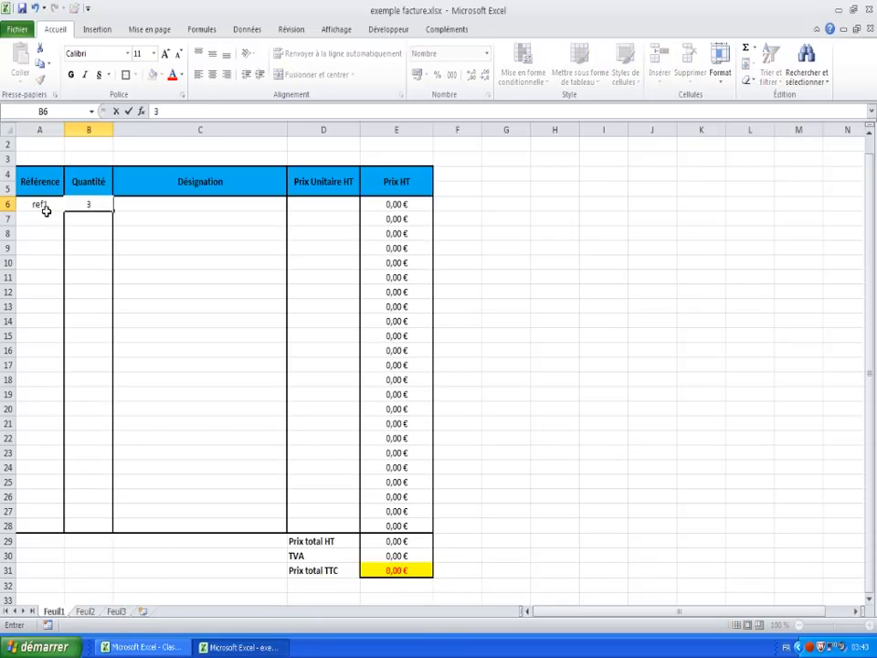
key(Tab)
text(fdfgdfgdfgdfg)
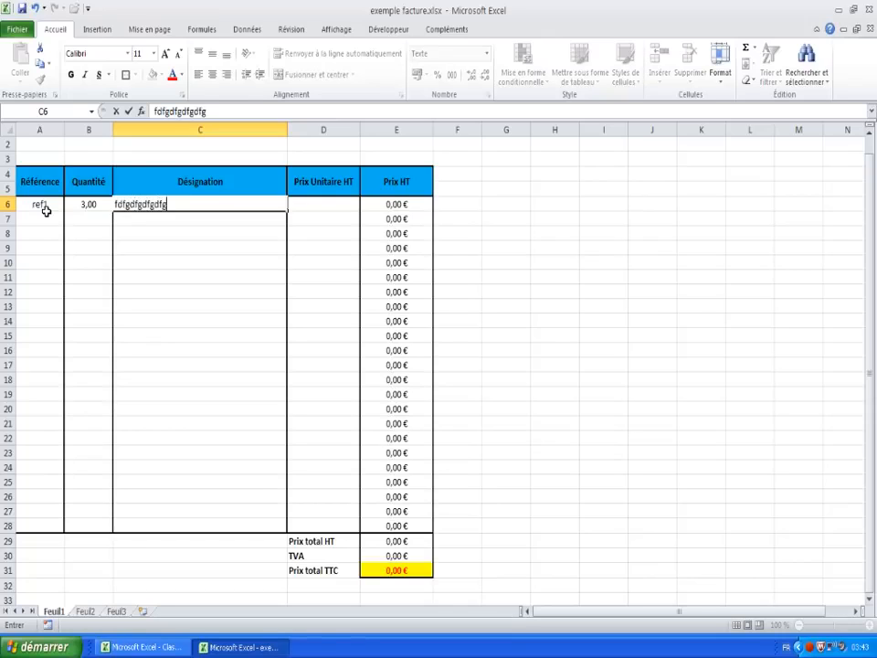
key(Tab)
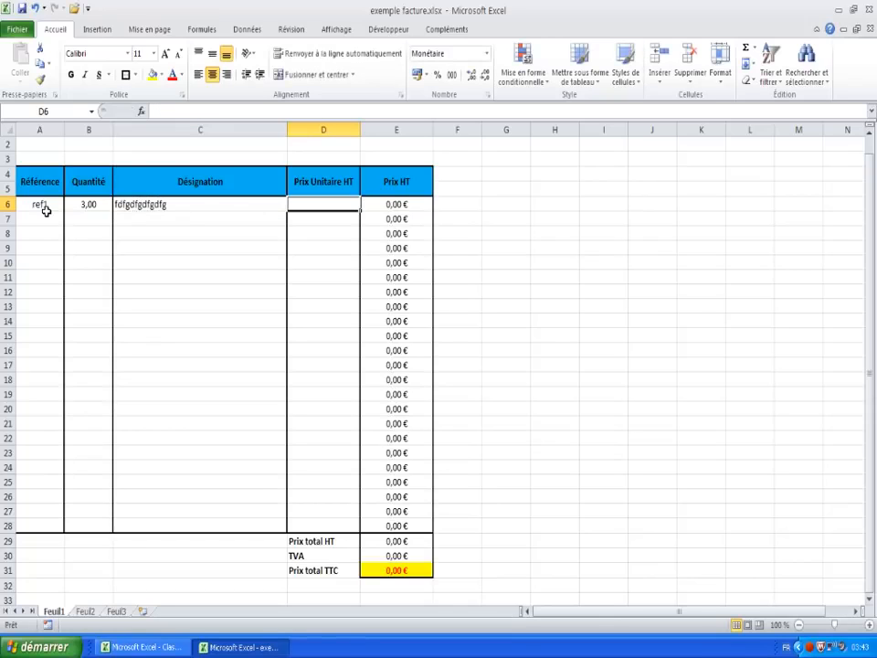
text(12,50)
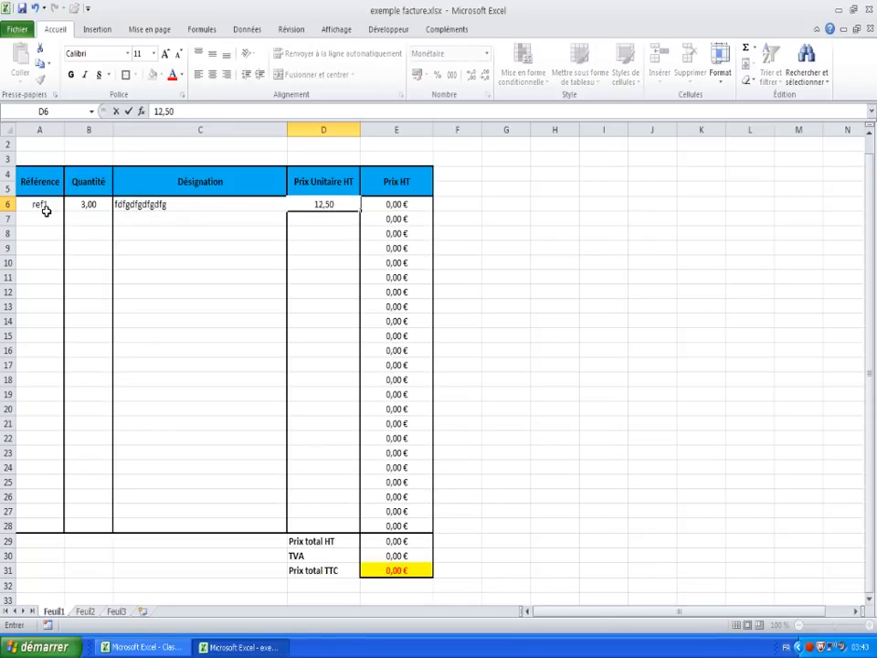
key(Return)
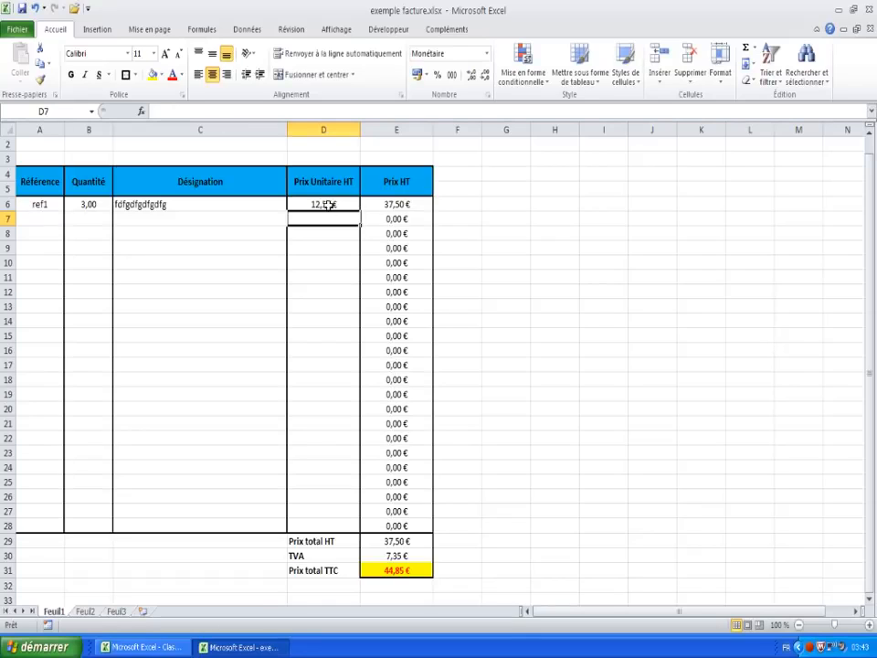
click(424, 206)
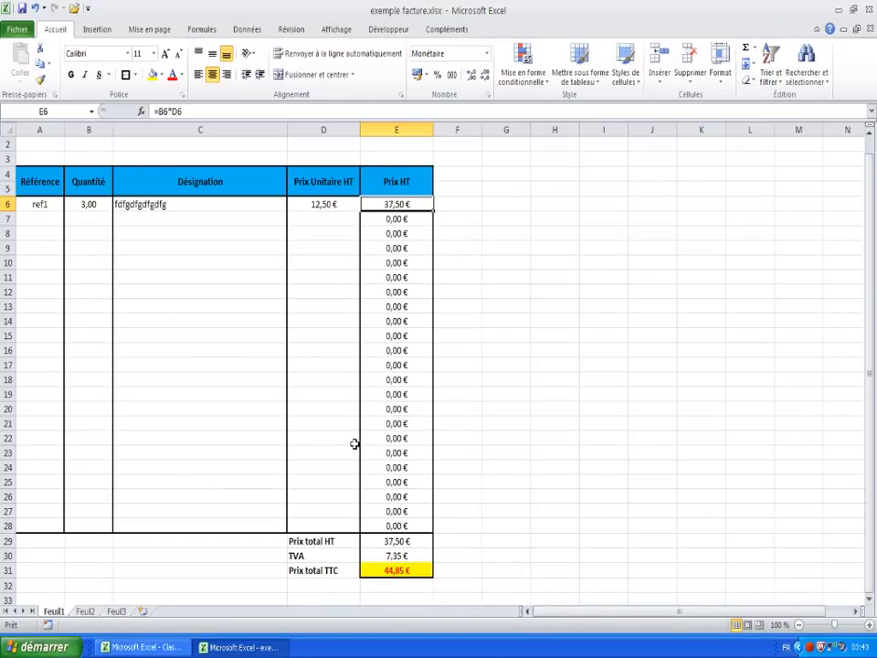
Fill invoice row 7 with reference ref2, quantity 2, designation vcbvgnvnfgbg and unit price 3,32, and check the line price and total TTC
click(43, 217)
text(re)
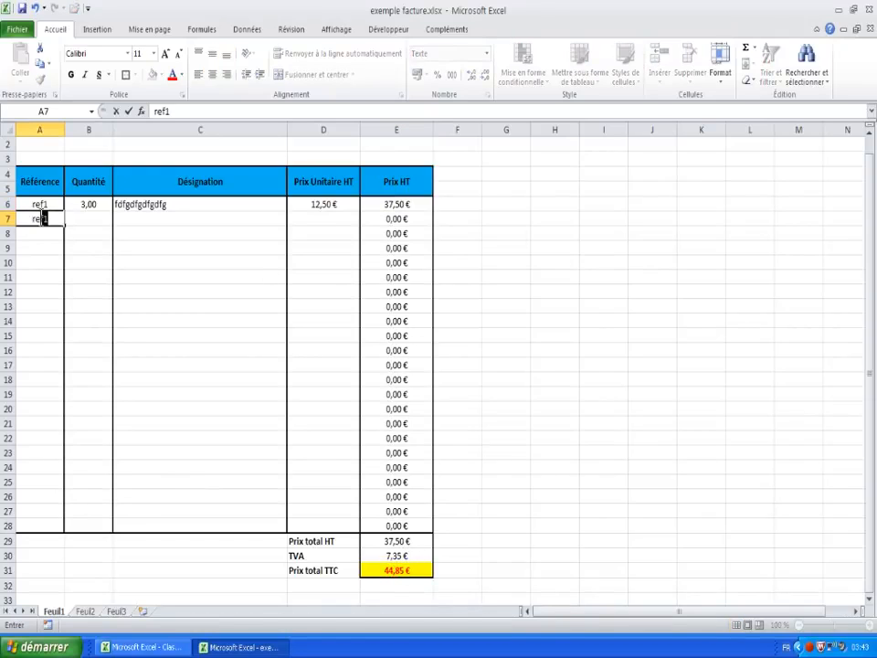
text(f2)
key(Tab)
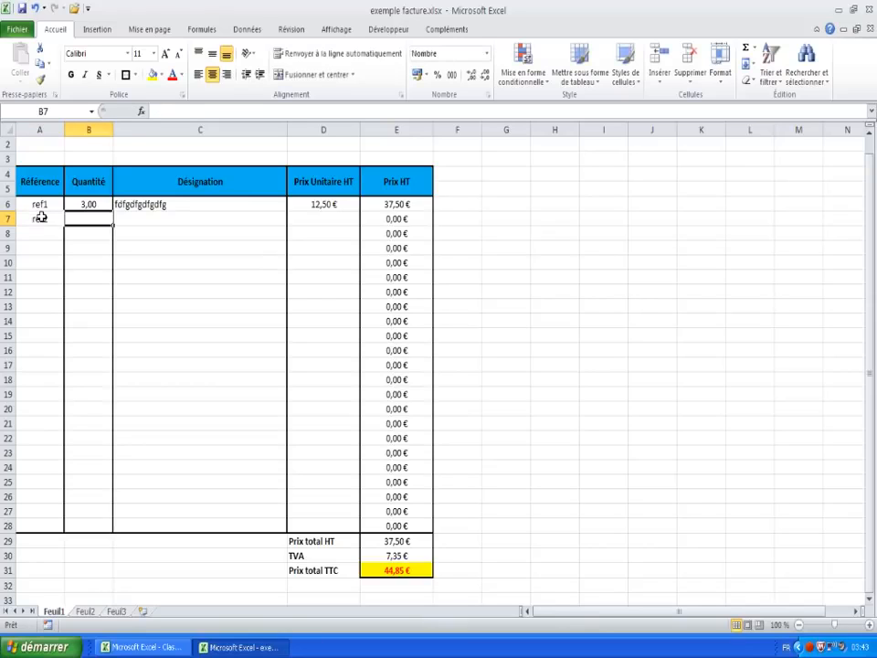
text(2)
key(Tab)
text(vcbvgnvnfgb)
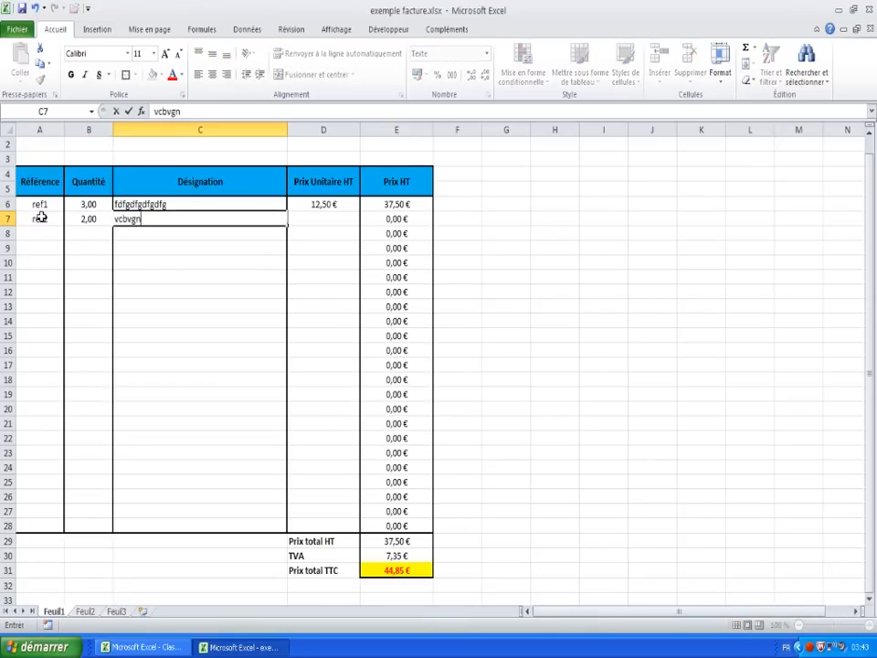
key(Tab)
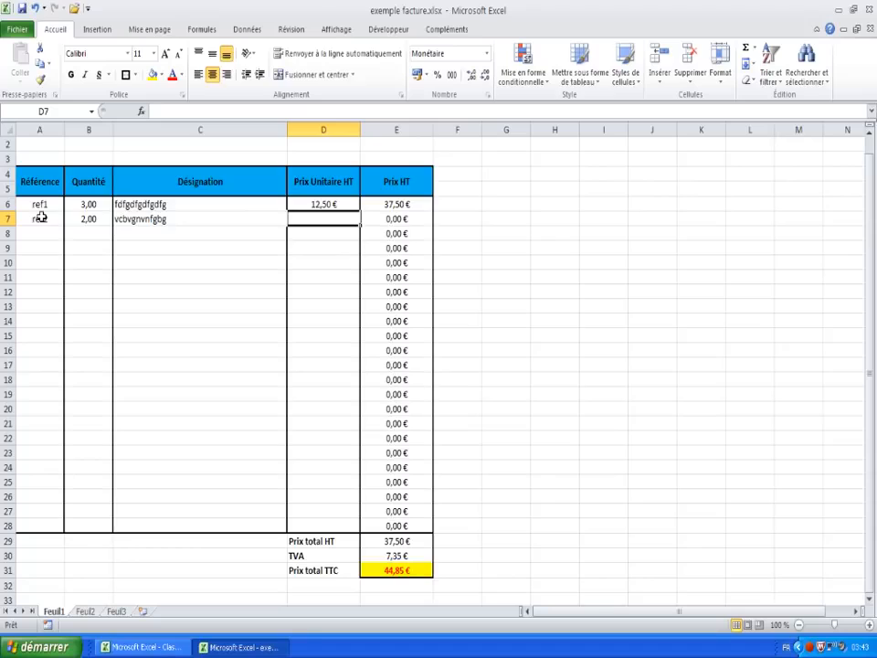
text(3)
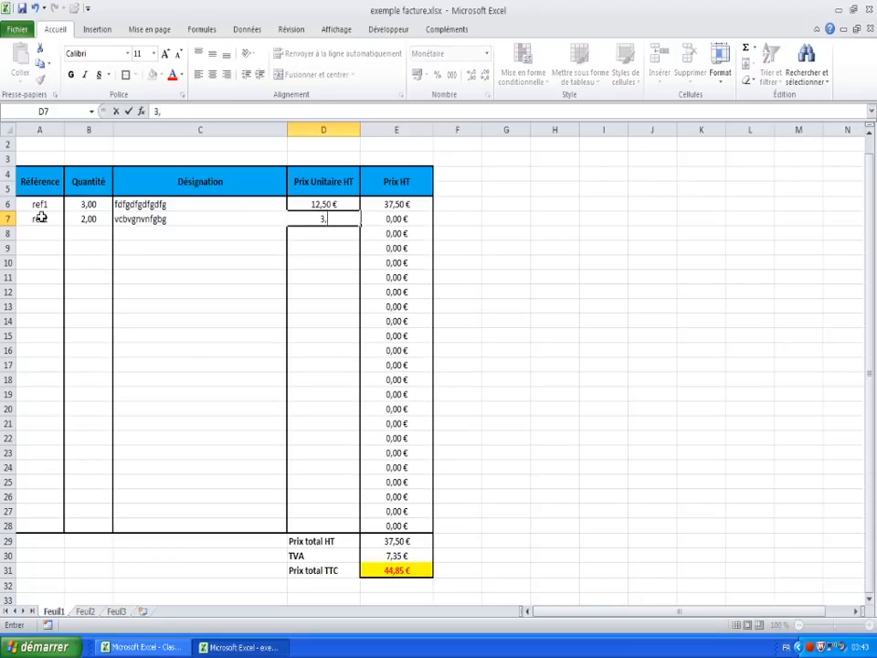
text(,32)
key(Return)
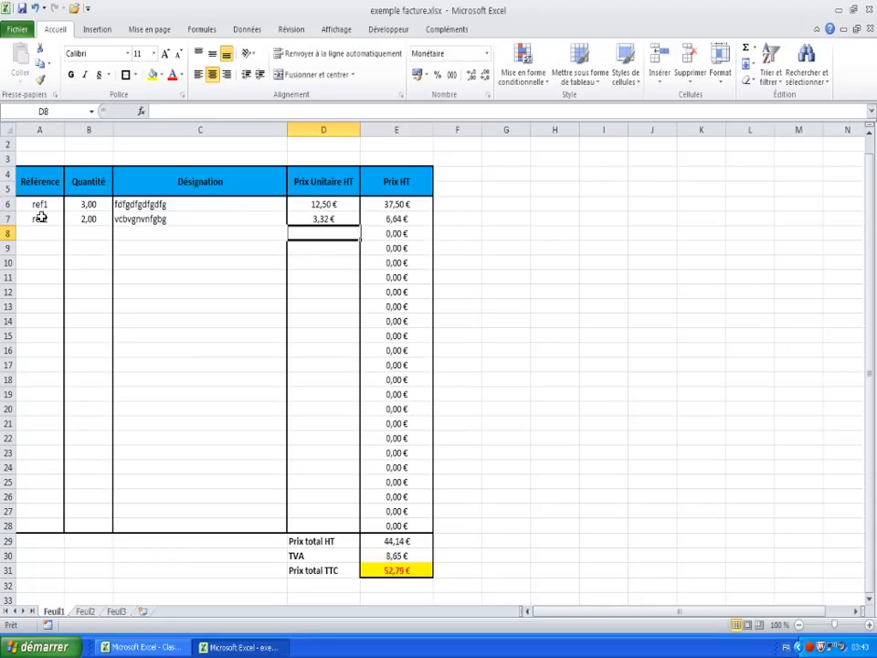
key(Up)
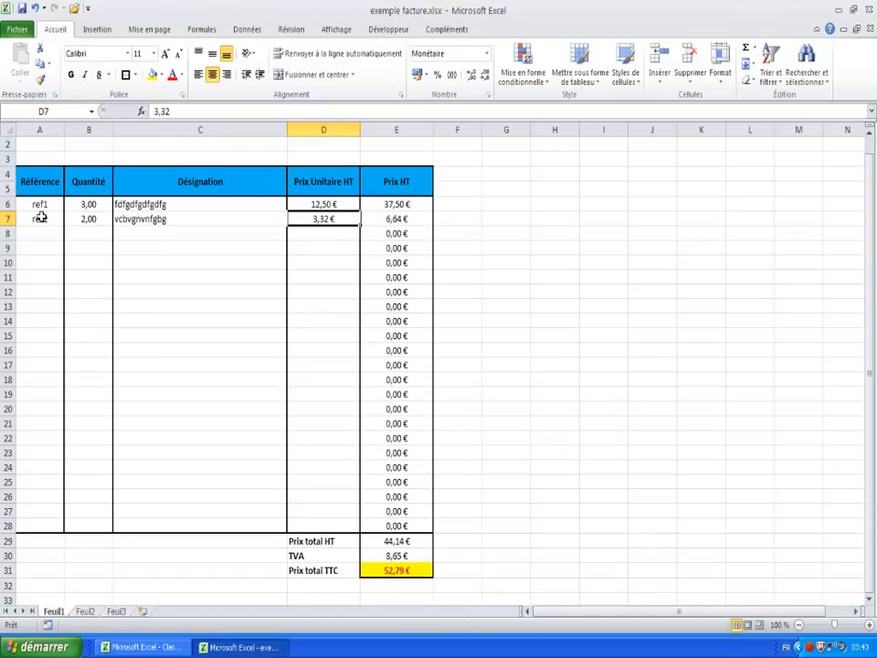
click(400, 221)
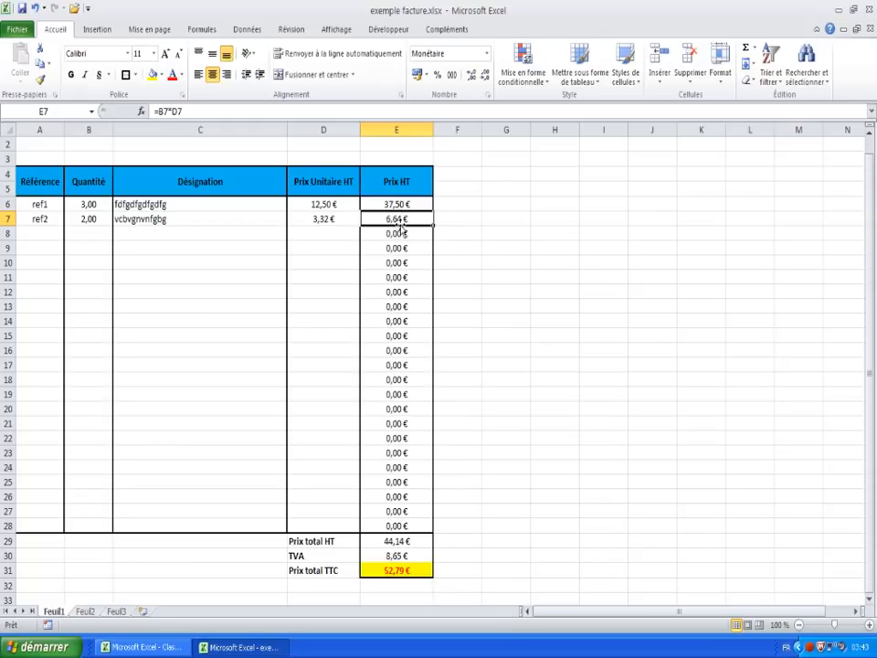
click(394, 570)
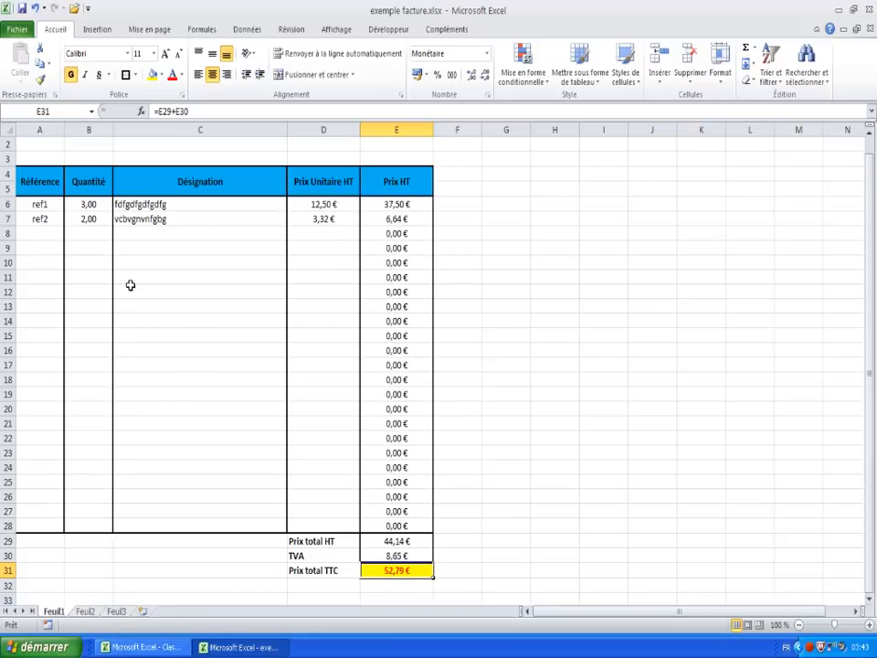
Enter the title Facture in cell C2 above the table
scroll(135, 286, up, 1)
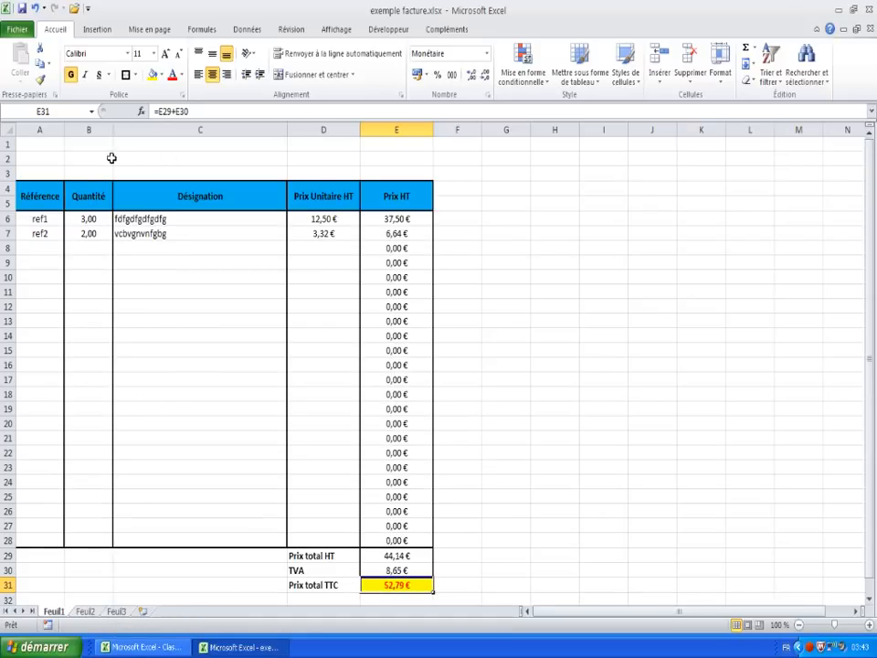
click(170, 162)
text(Facture)
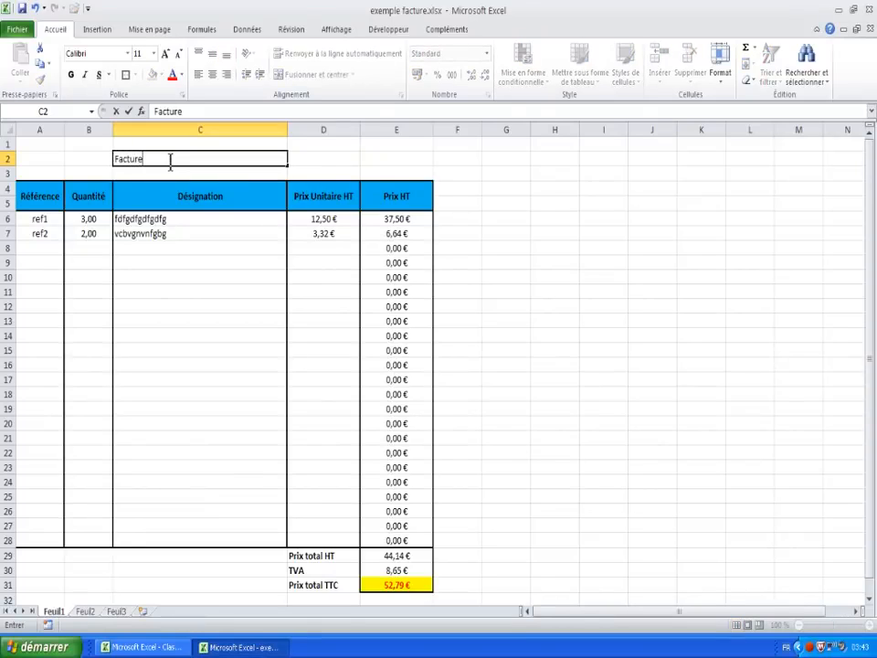
key(Return)
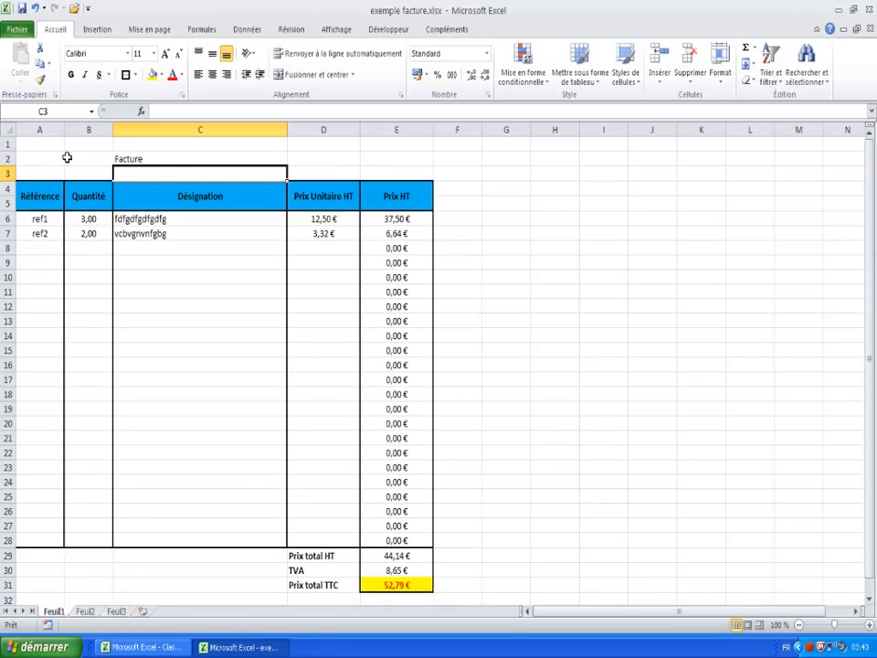
Merge and centre cells A2:E2 so the Facture title spans the table's width
click(292, 160)
click(385, 156)
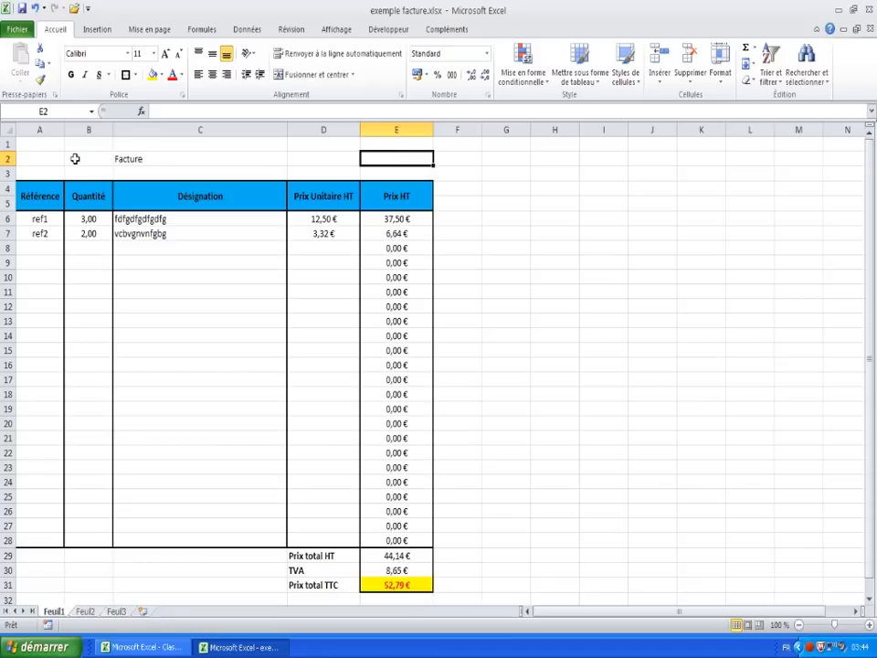
drag(41, 158, 388, 160)
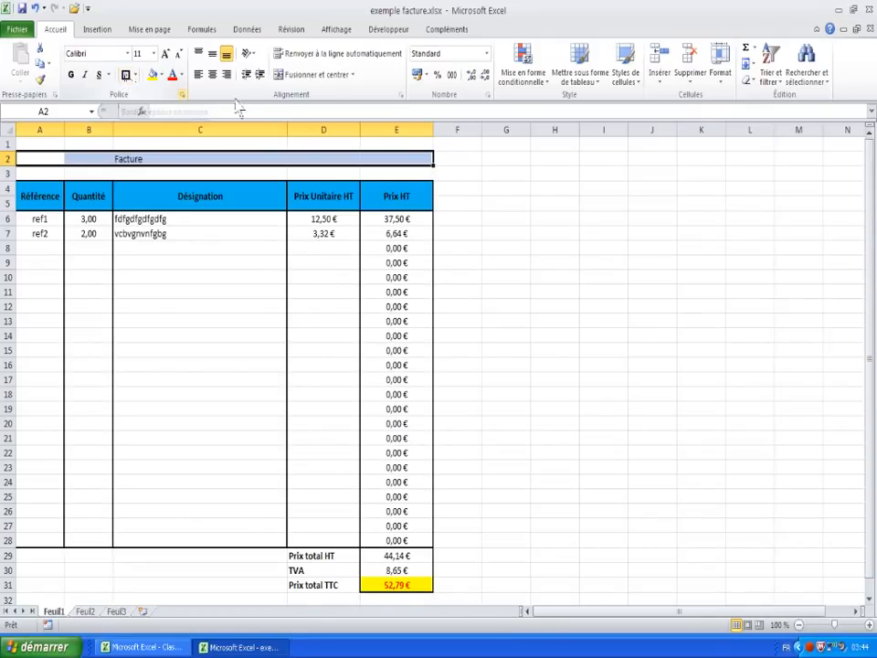
click(318, 79)
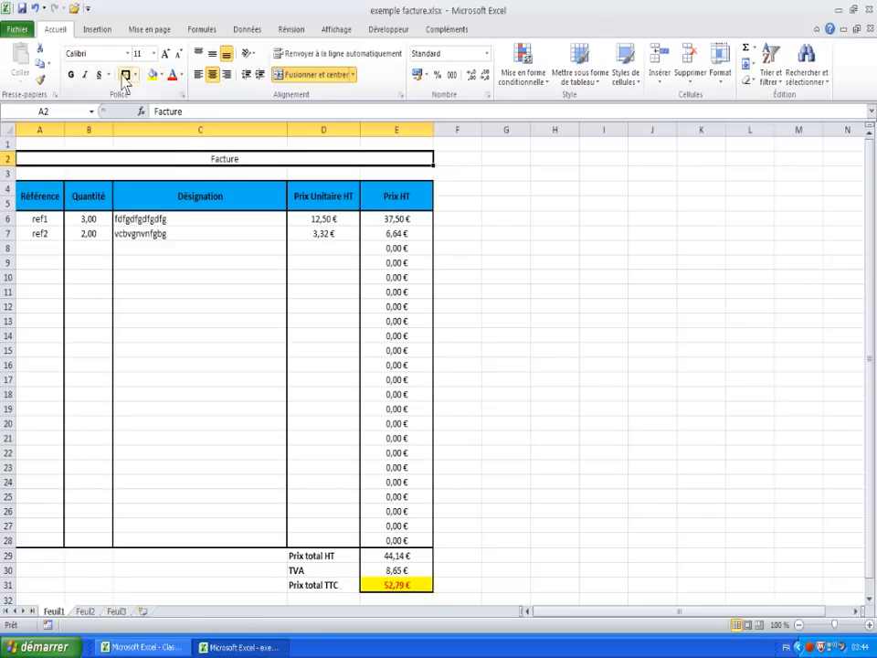
Format the Facture title in bold Algerian with a font size of 24
click(70, 74)
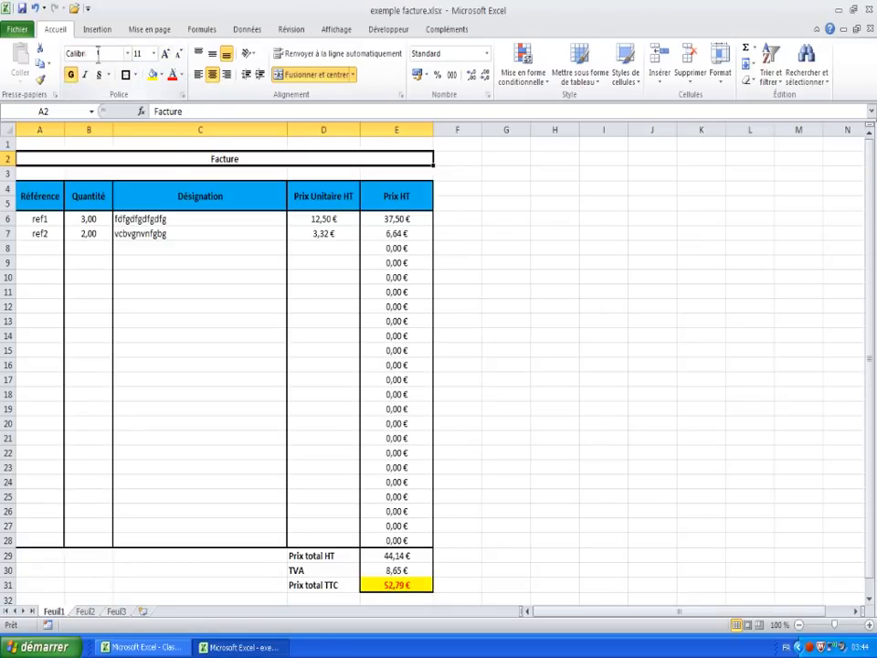
click(129, 53)
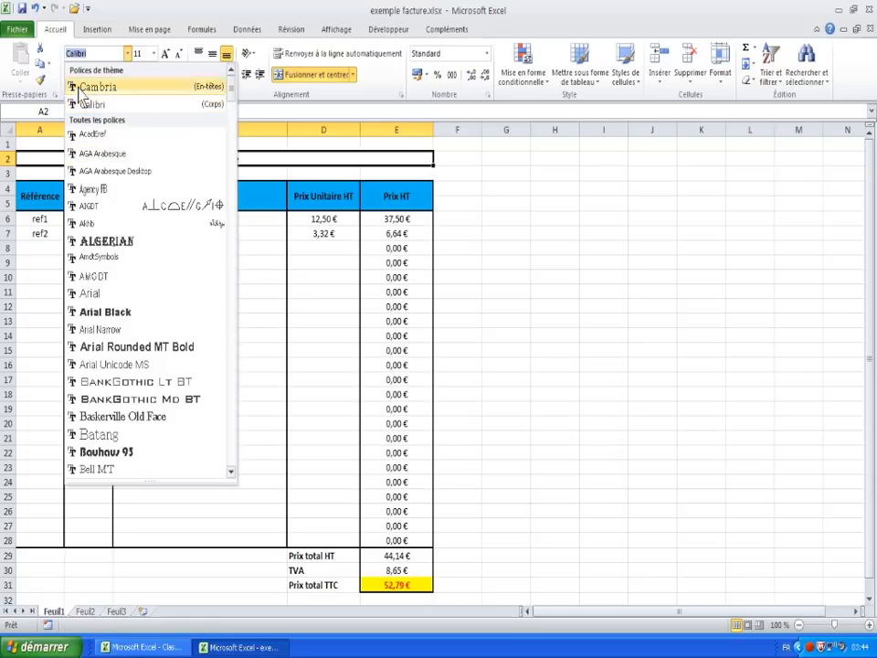
click(108, 244)
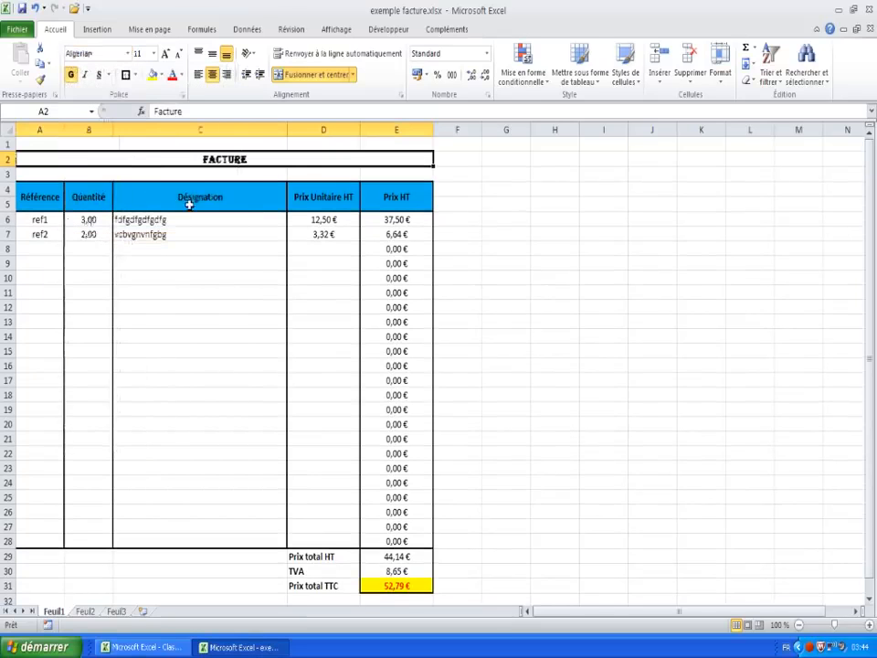
click(154, 54)
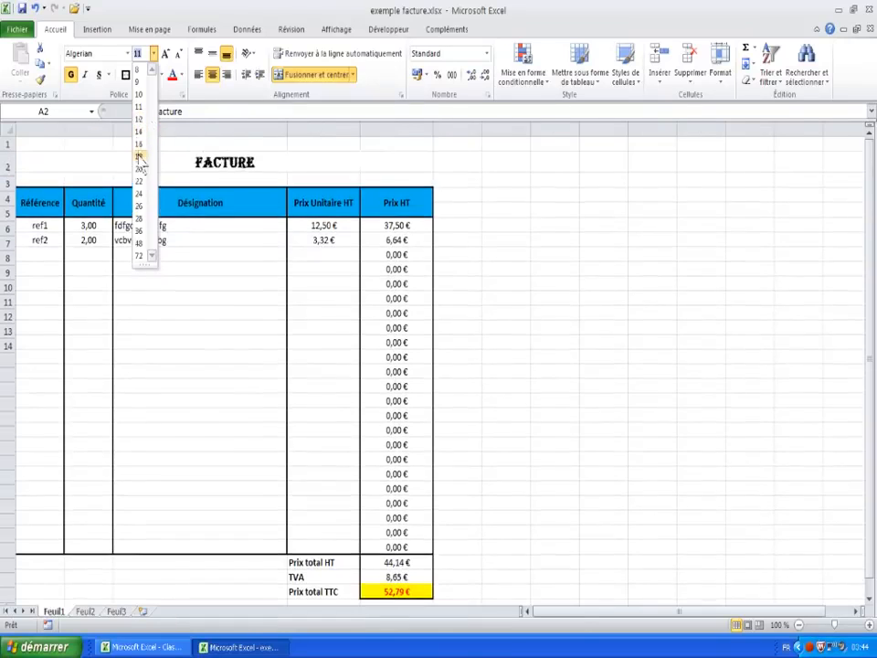
click(166, 53)
click(165, 53)
click(180, 54)
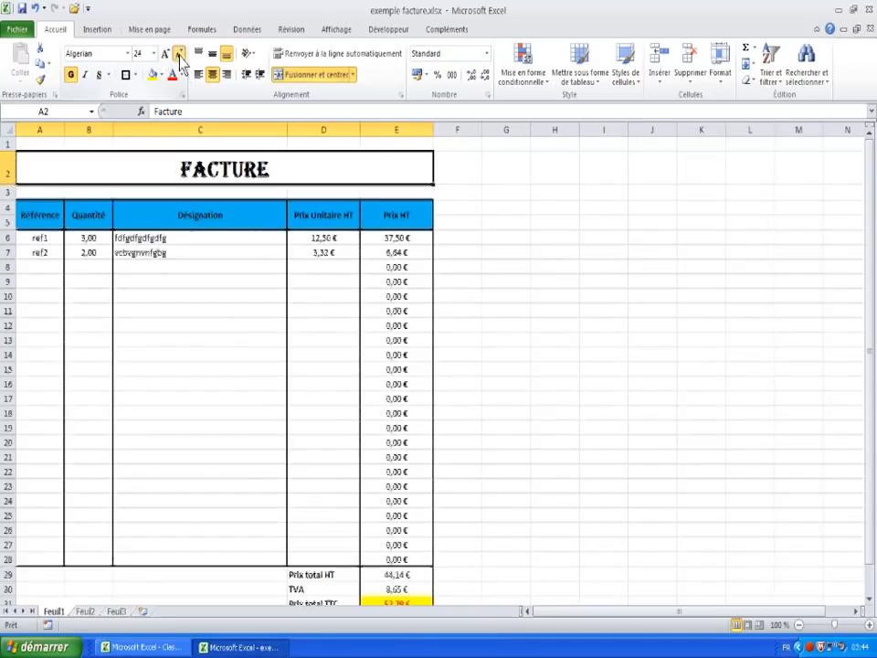
Reduce the Facture title's font size to 18
click(180, 54)
click(179, 54)
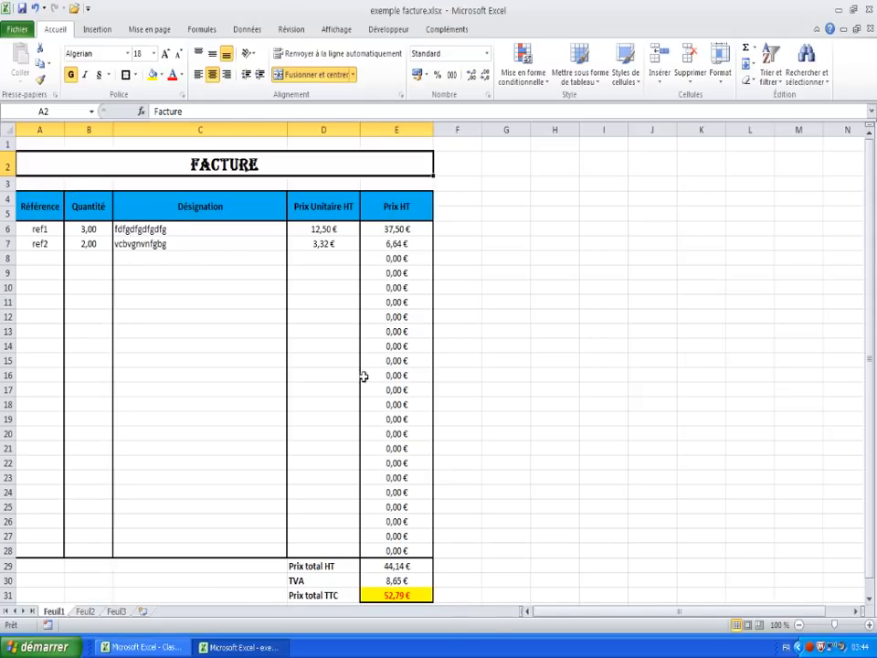
Save the changes to the exemple facture.xlsx workbook
click(19, 31)
click(46, 55)
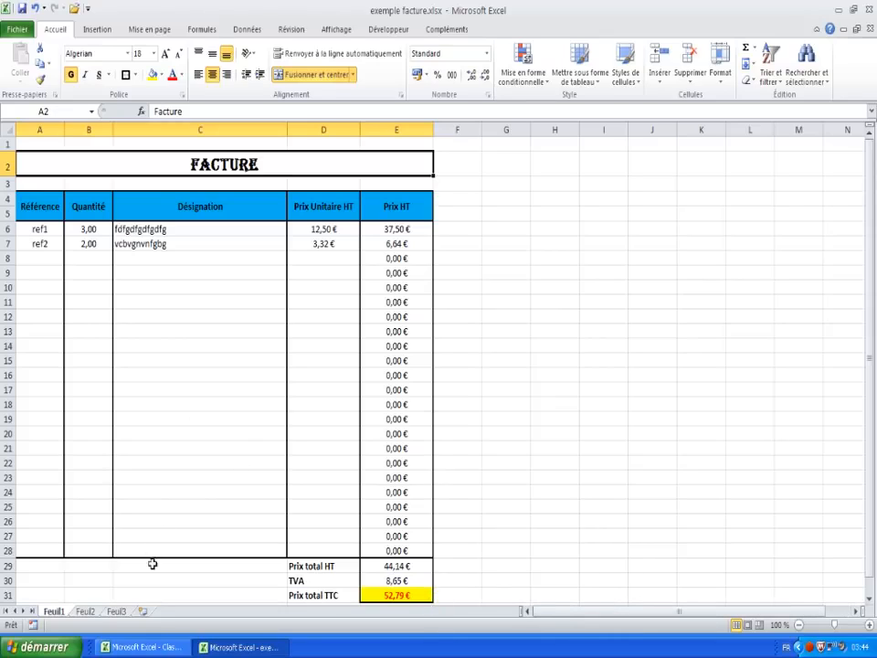
click(23, 11)
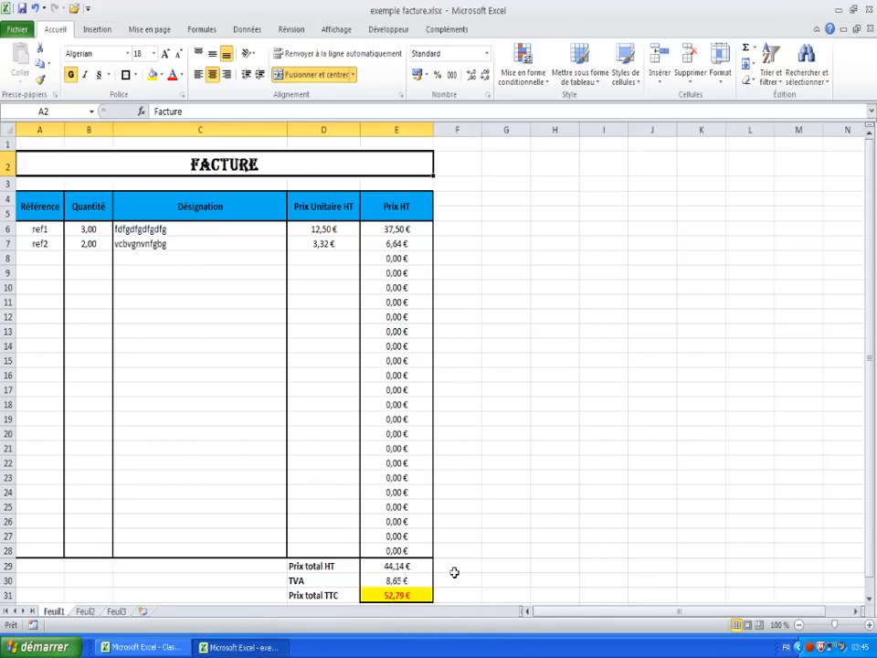
Save a copy of the workbook in Mes documents as exemple facture.xlsx in Classeur Excel format, replacing the existing file
click(20, 30)
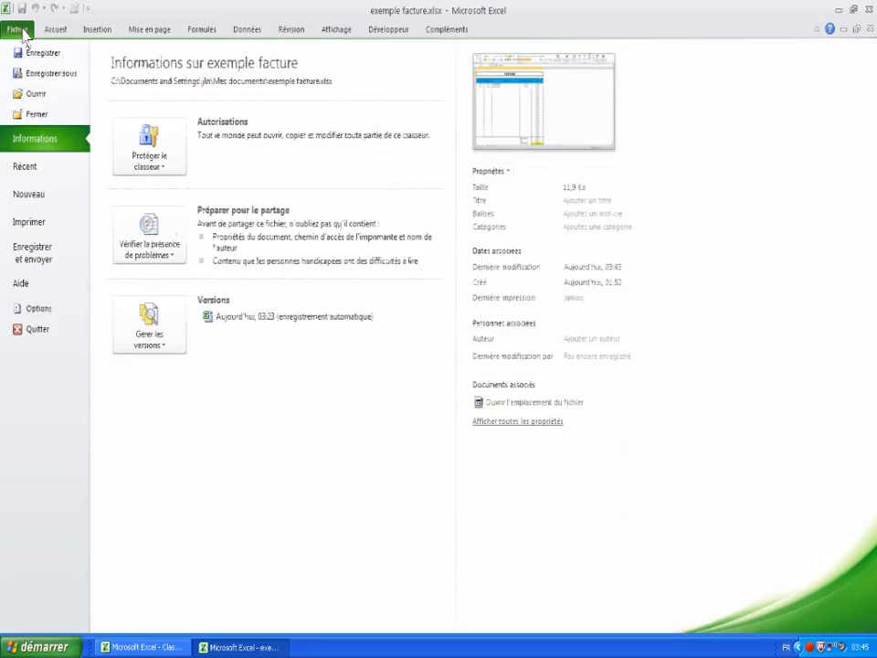
click(50, 73)
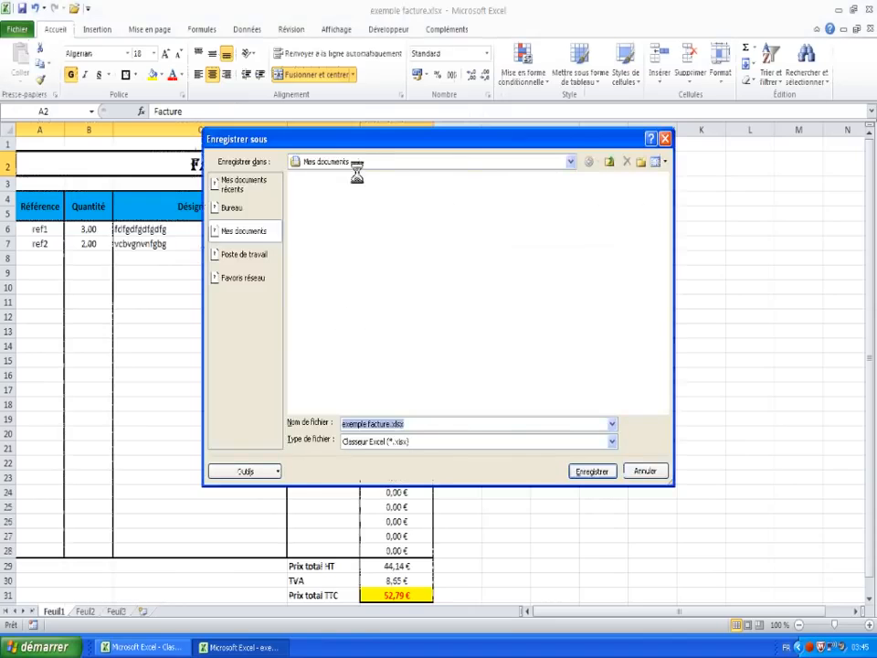
click(393, 423)
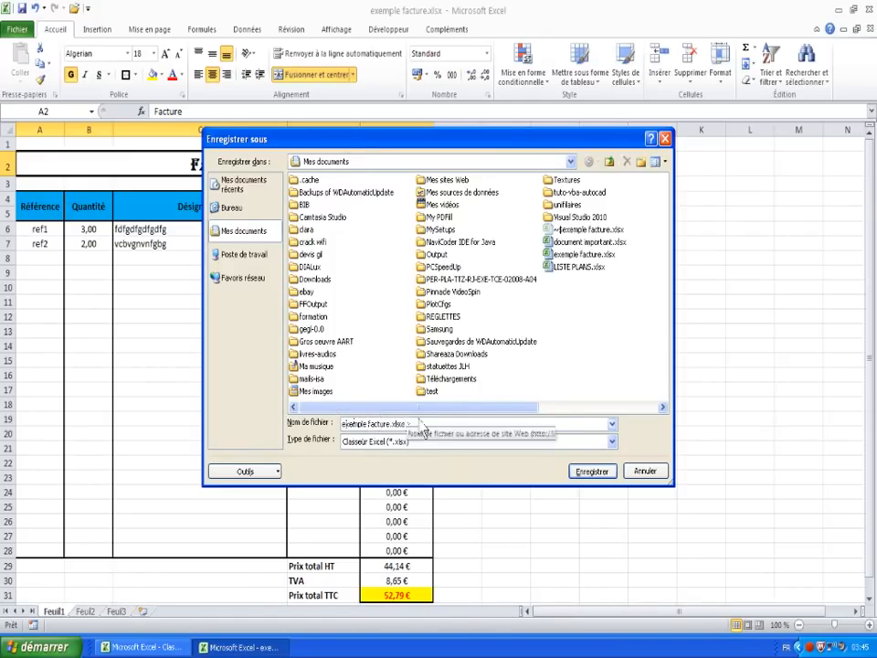
click(587, 473)
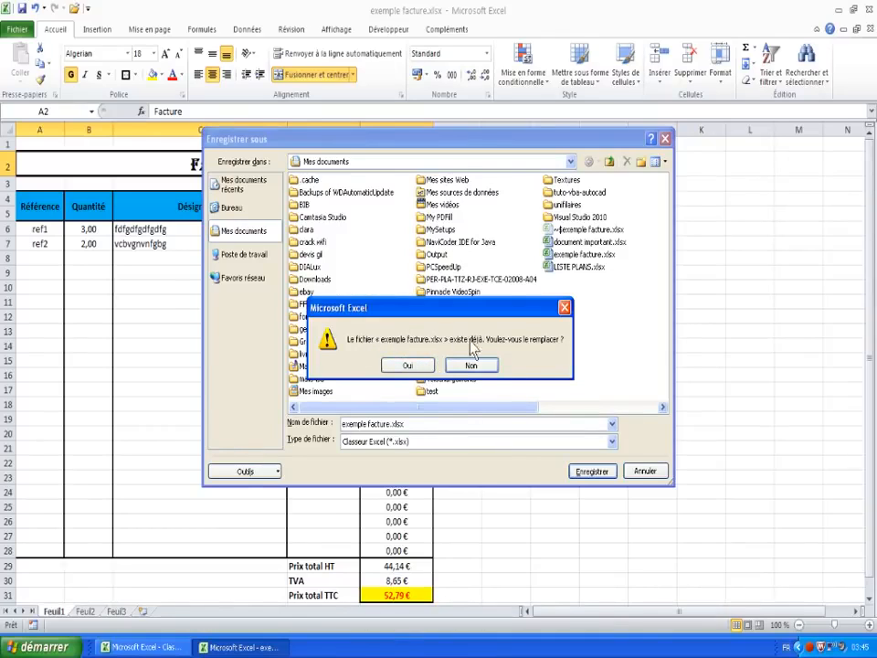
click(413, 364)
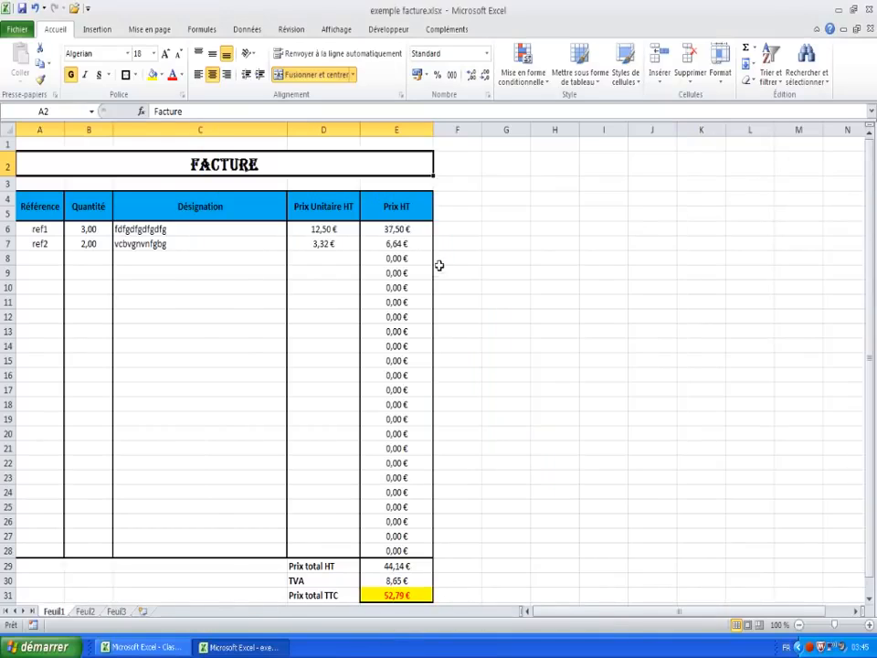